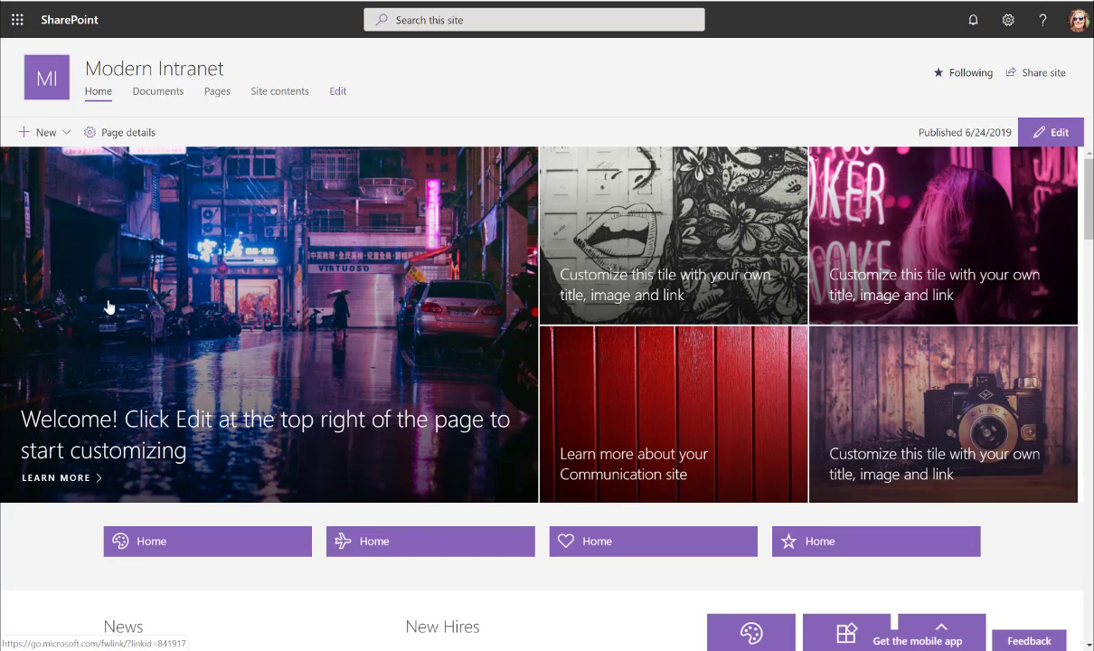
Examine the Modern Intranet home page's Quick links styles and section backgrounds, from the hero tiles down to the embedded document
scroll(126, 326, down, 3)
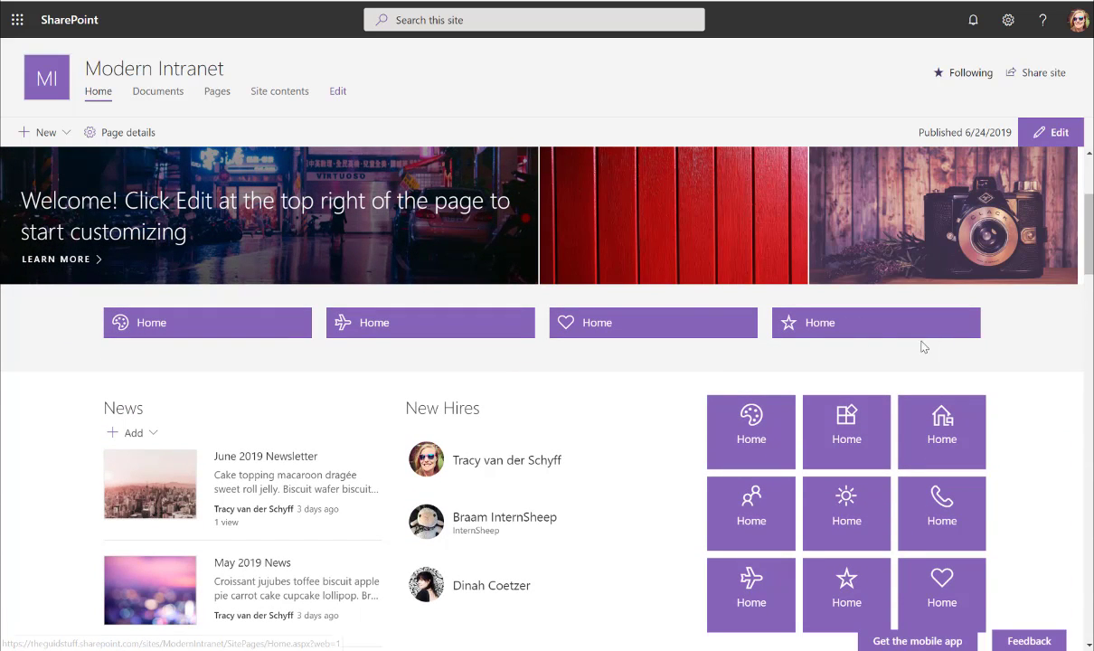
scroll(61, 326, down, 3)
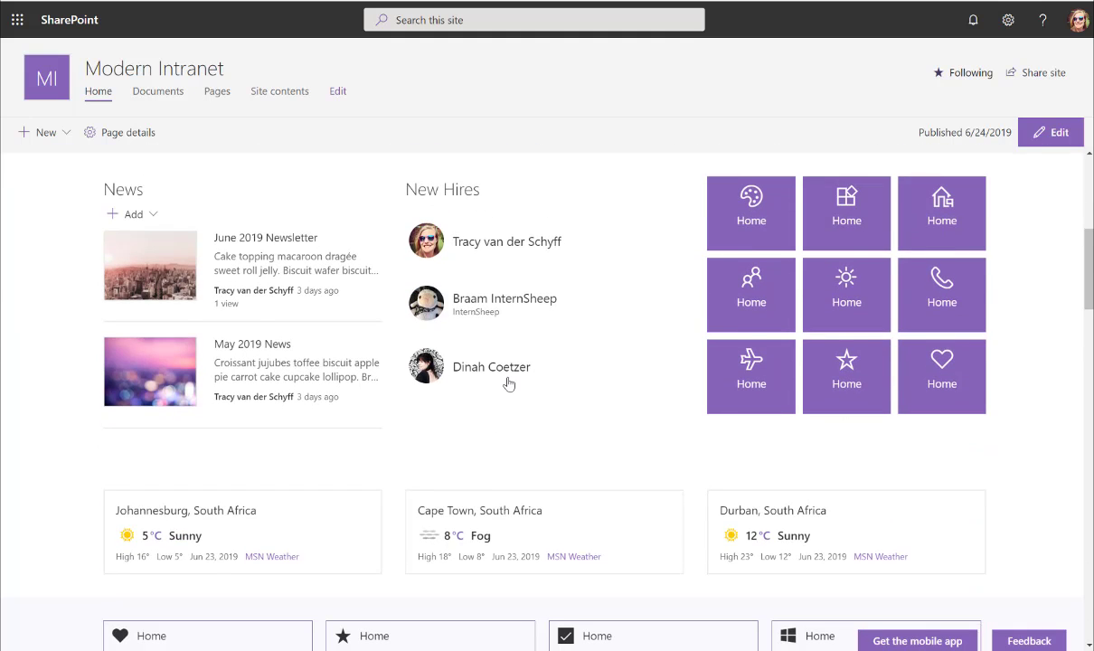
scroll(508, 384, down, 3)
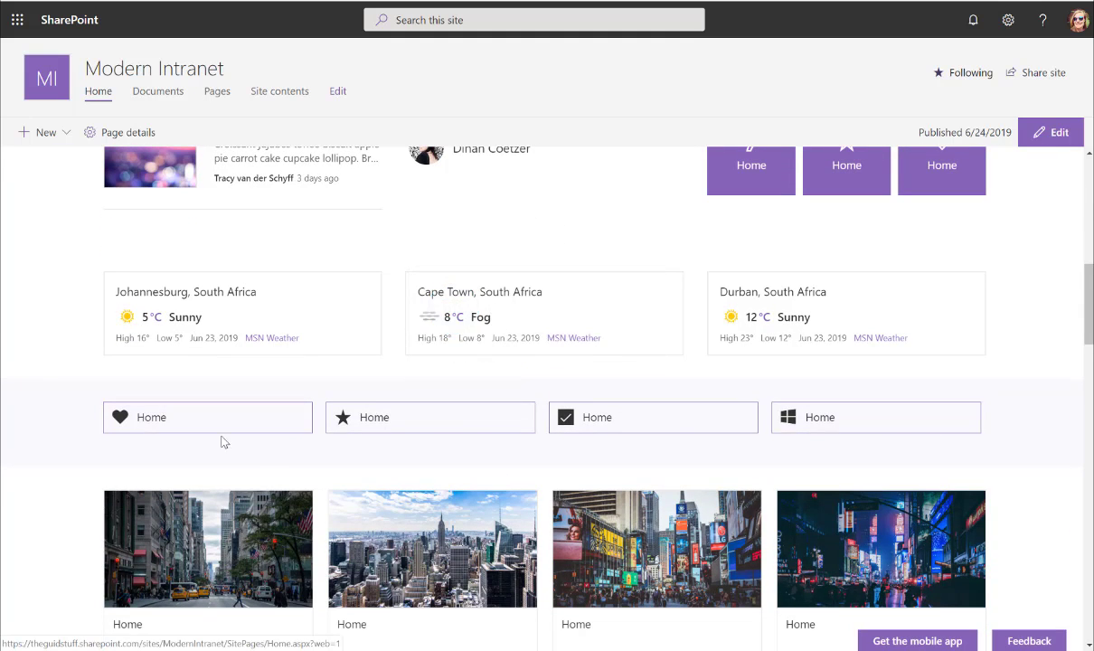
scroll(219, 441, down, 3)
scroll(203, 342, down, 4)
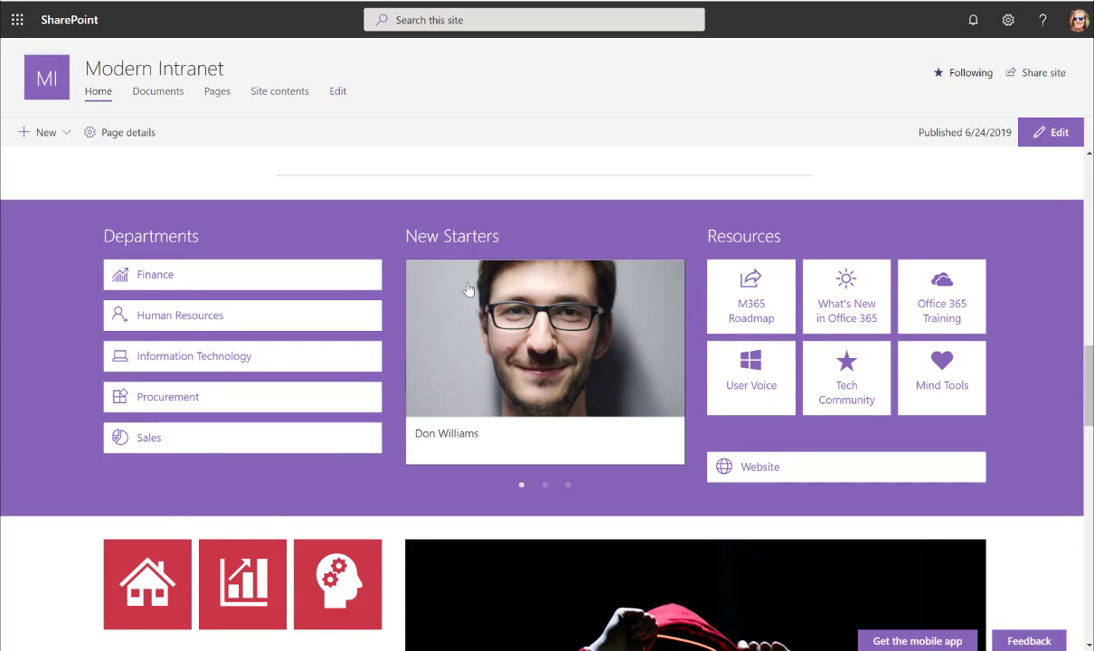
scroll(82, 402, down, 2)
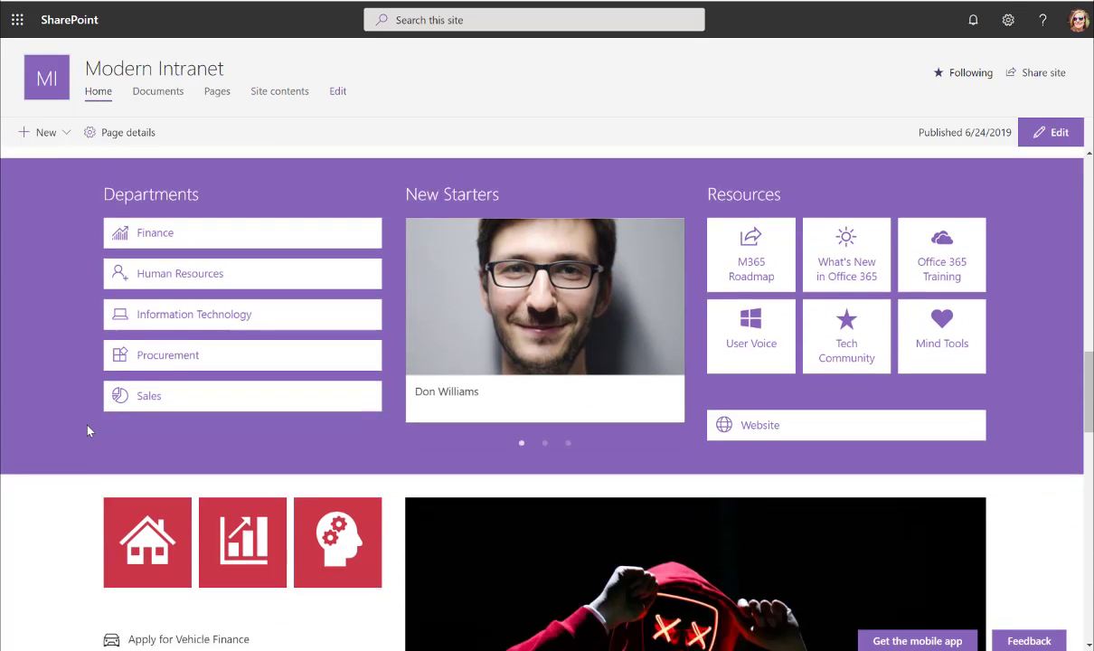
scroll(46, 416, down, 3)
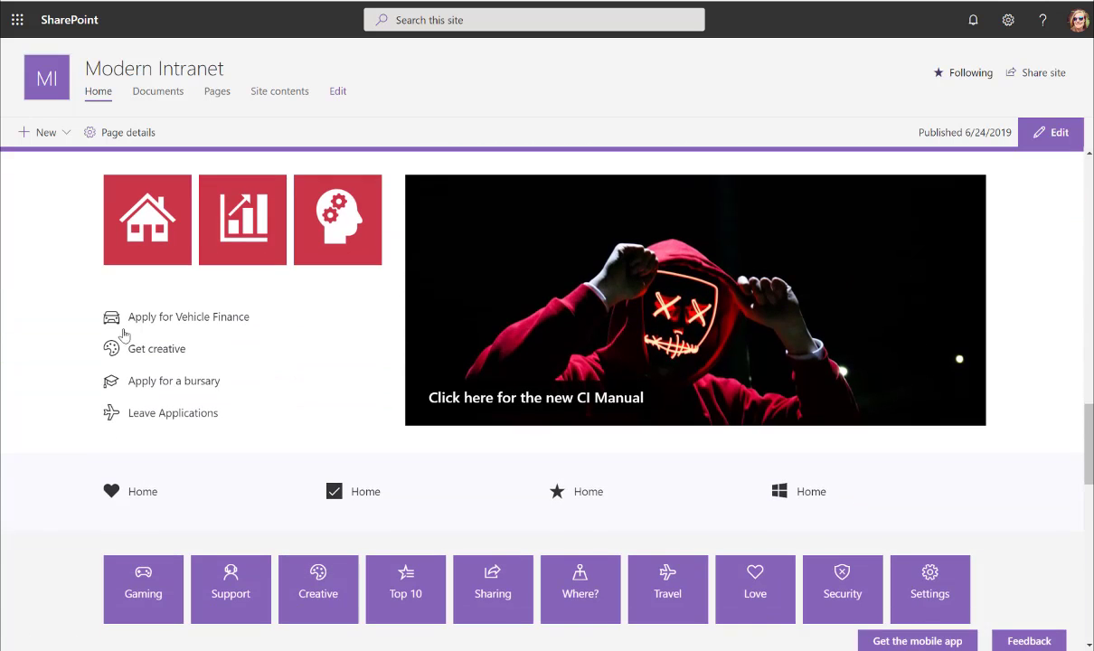
scroll(15, 462, down, 2)
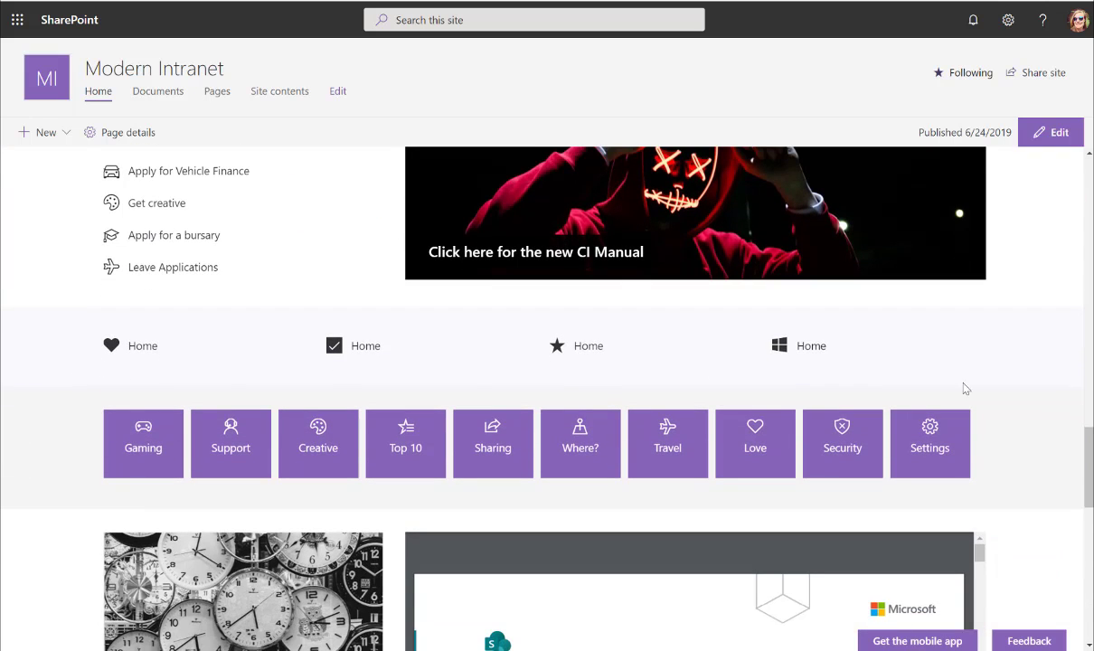
scroll(41, 429, down, 2)
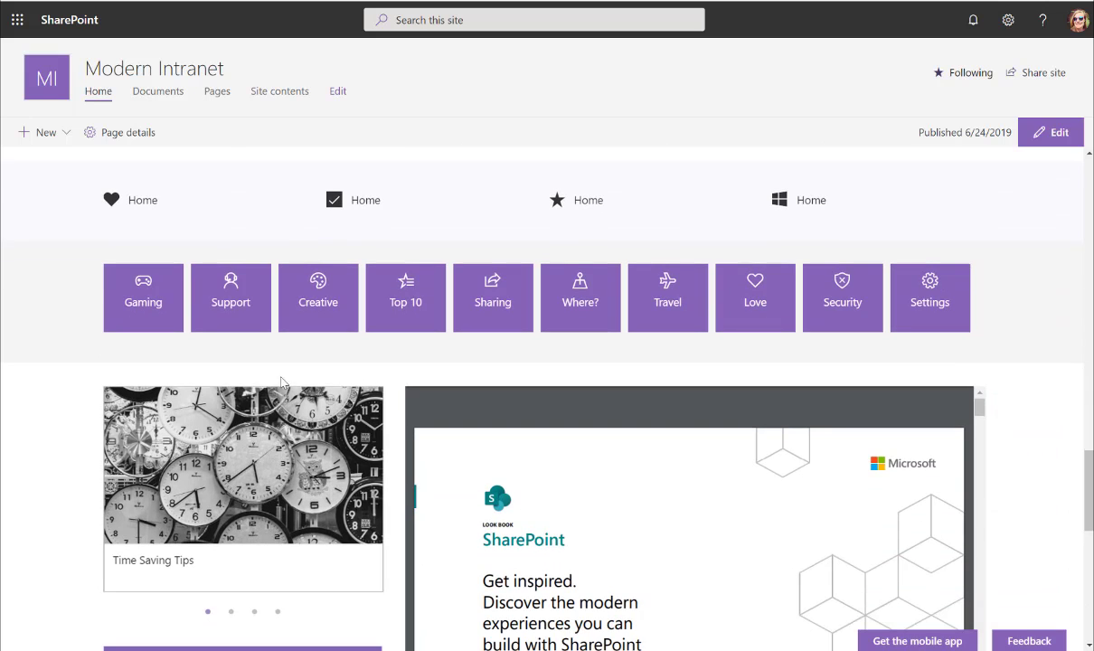
scroll(93, 470, down, 2)
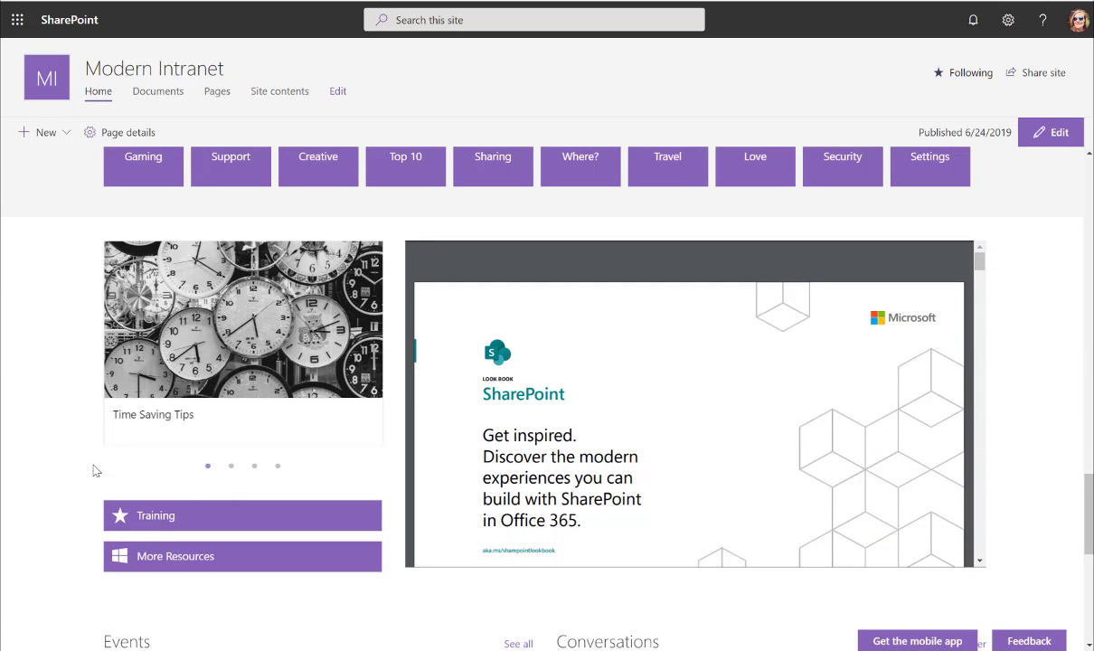
scroll(57, 429, up, 10)
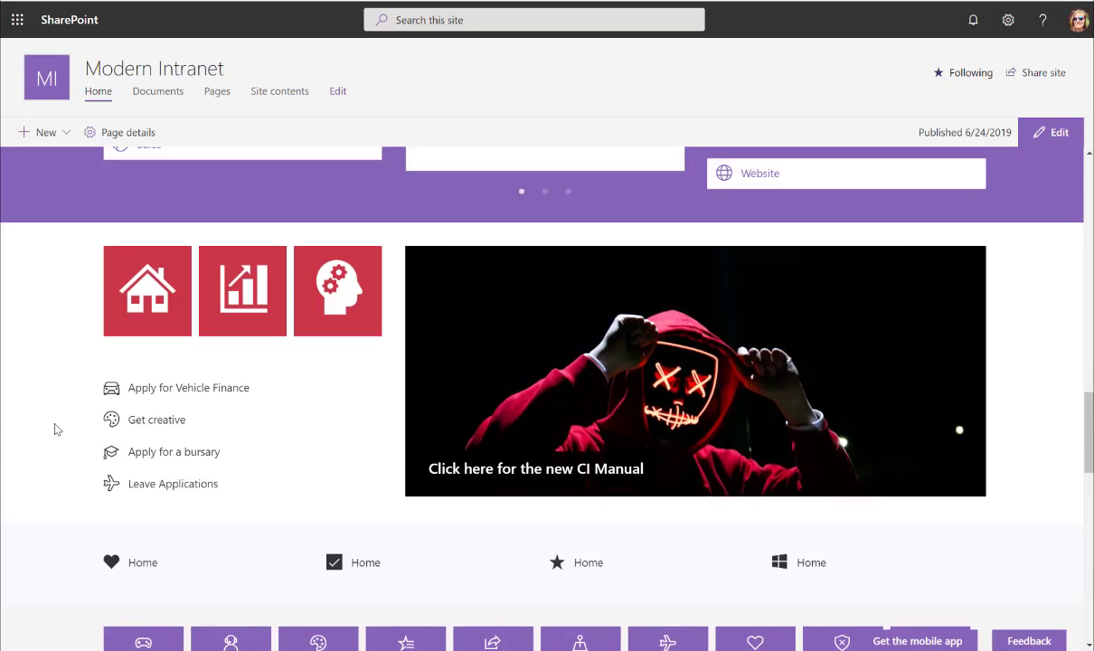
scroll(55, 428, up, 5)
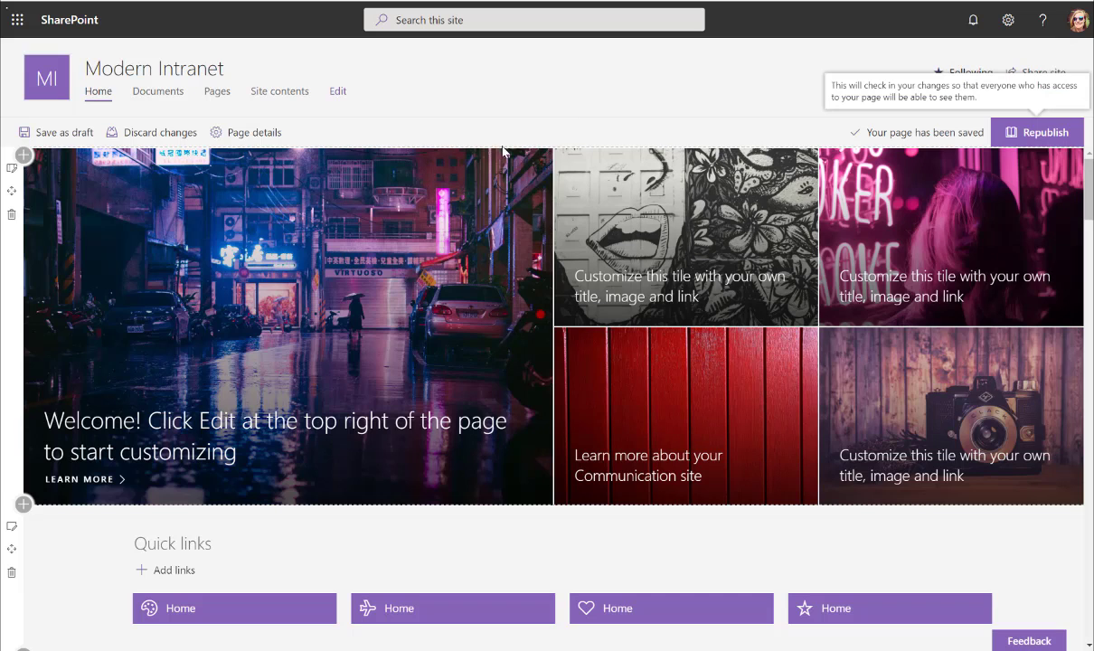
Try the Strong background on the Quick links section directly beneath the hero, and set that section's background to plain white
scroll(290, 224, down, 1)
scroll(291, 224, down, 2)
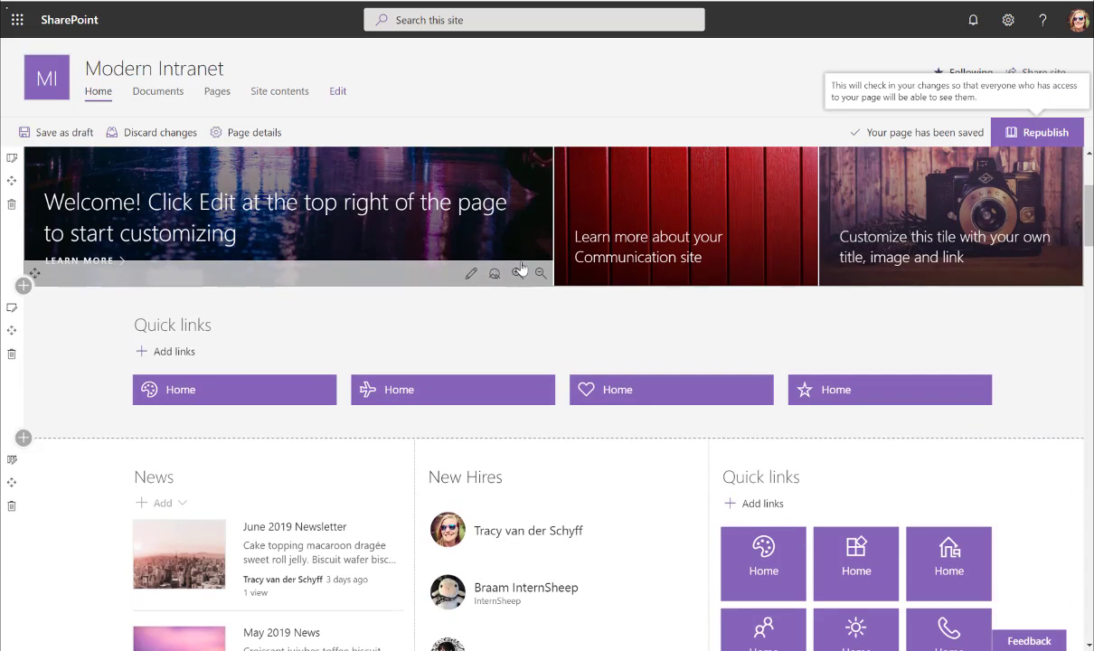
click(369, 399)
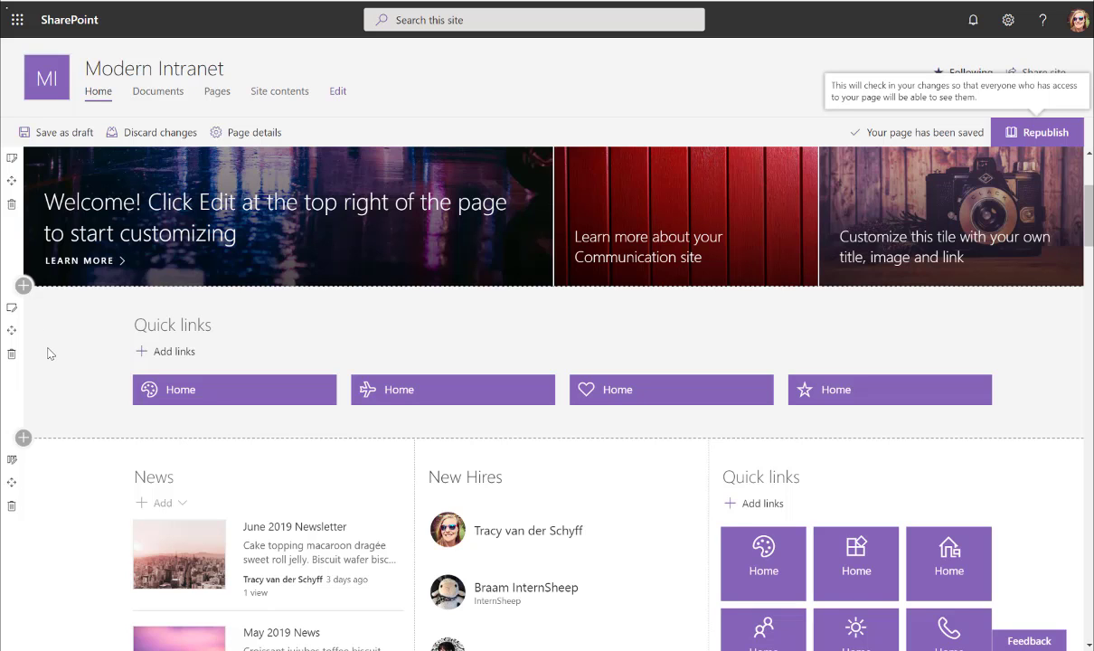
scroll(48, 353, down, 2)
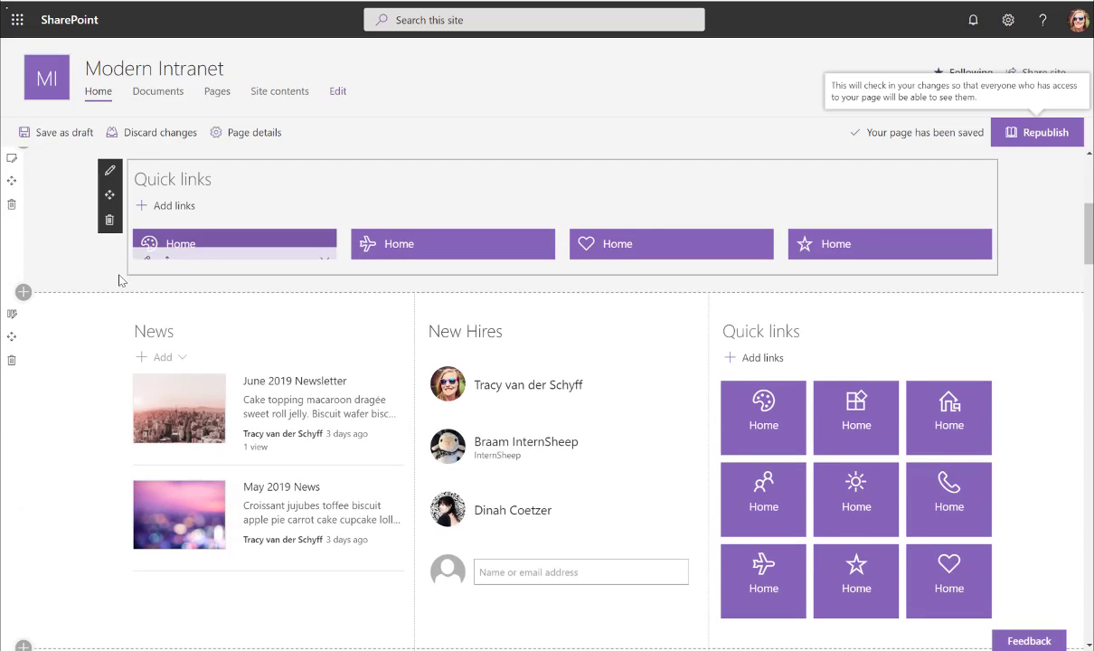
scroll(103, 296, up, 2)
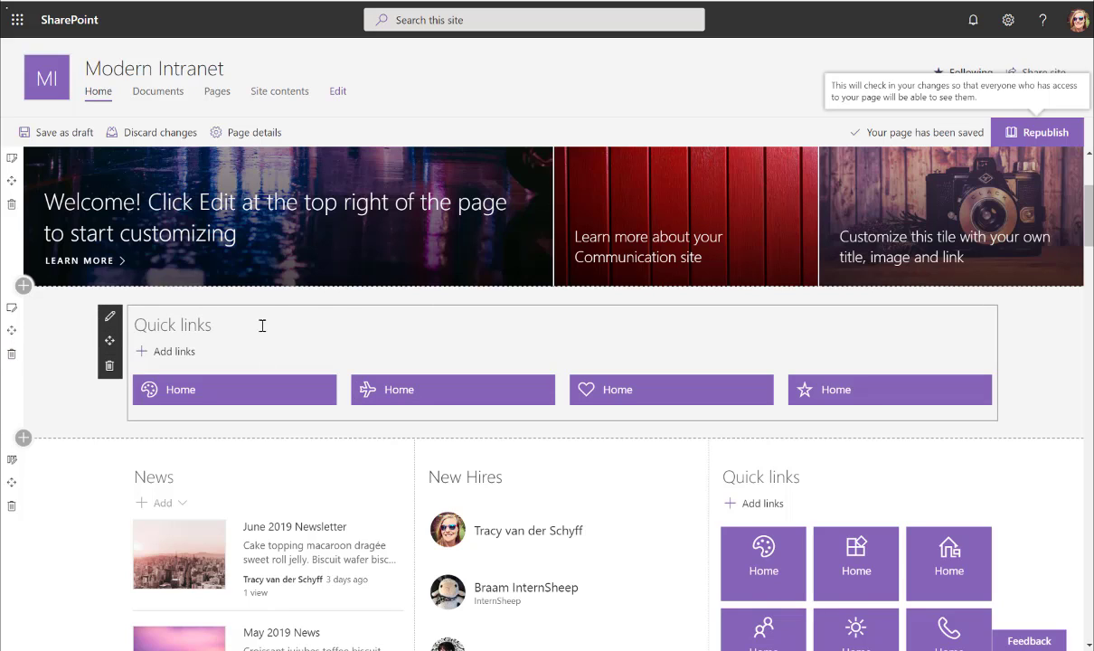
mouse_move(251, 389)
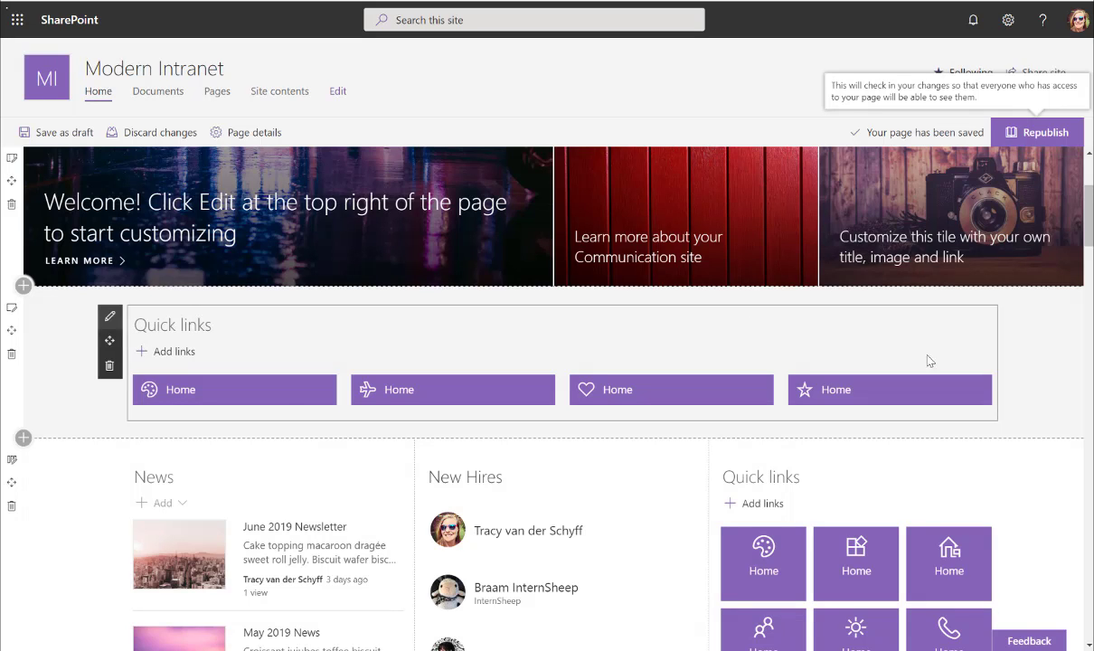
click(12, 309)
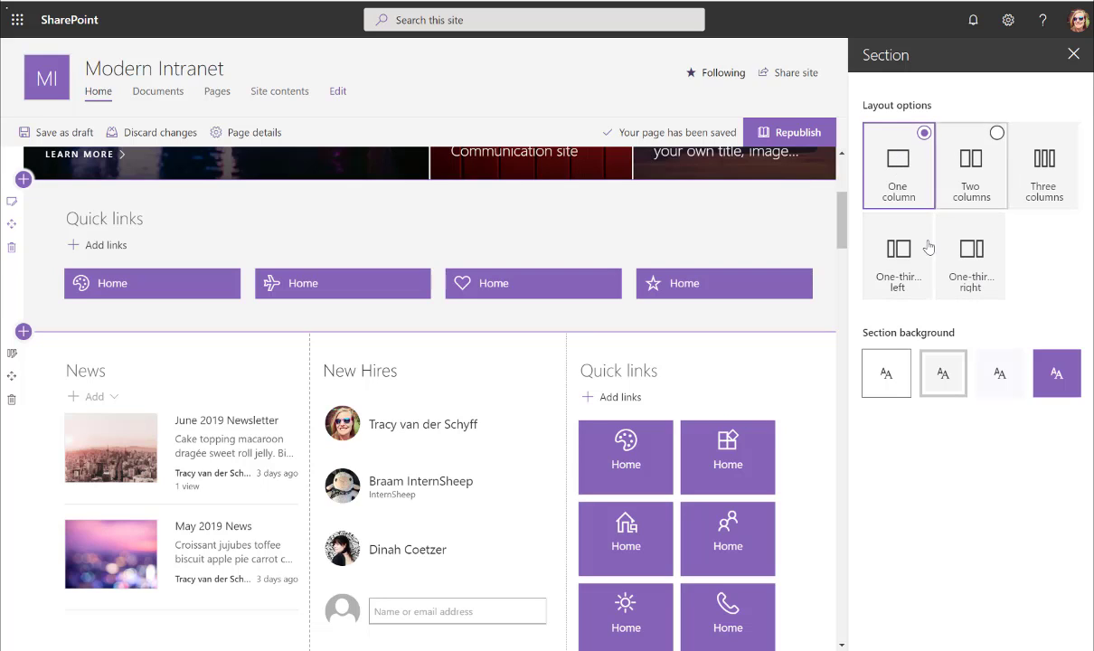
click(1051, 380)
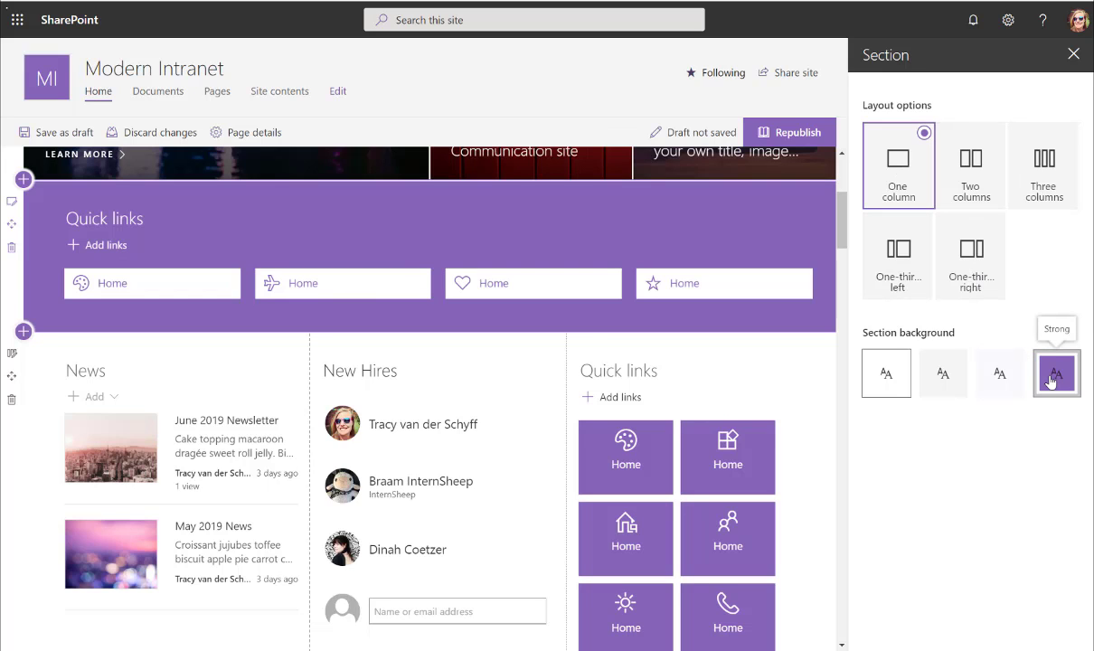
click(569, 285)
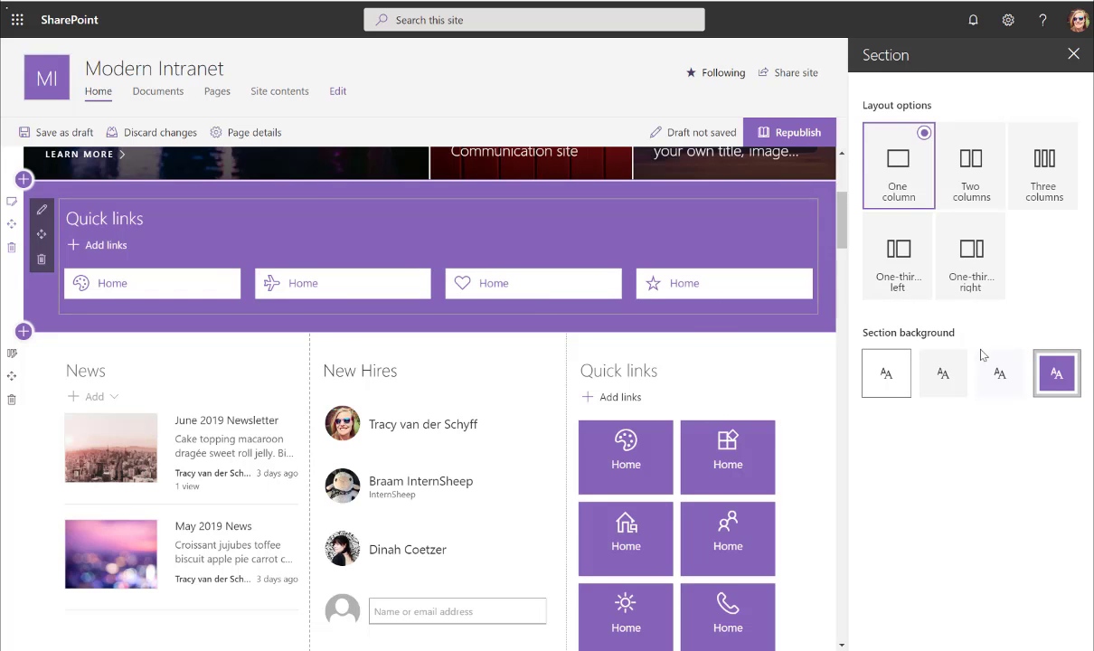
click(886, 373)
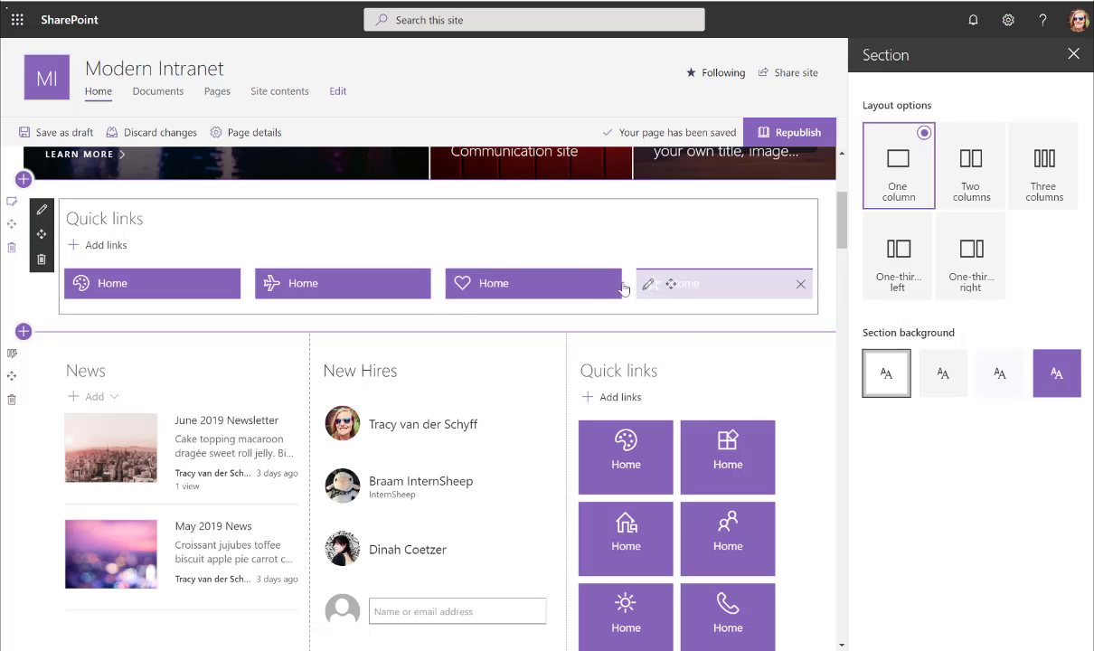
drag(623, 287, 767, 245)
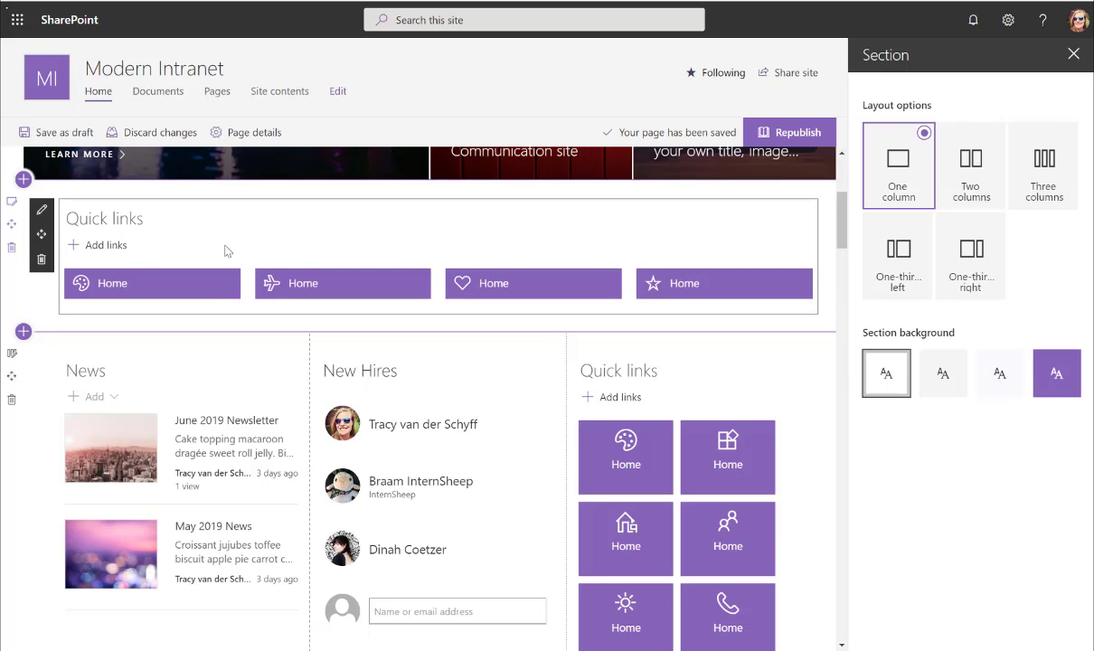
Edit the Quick links web part beneath the hero, trying the Compact, Filmstrip and Grid layouts before returning to Button
click(41, 209)
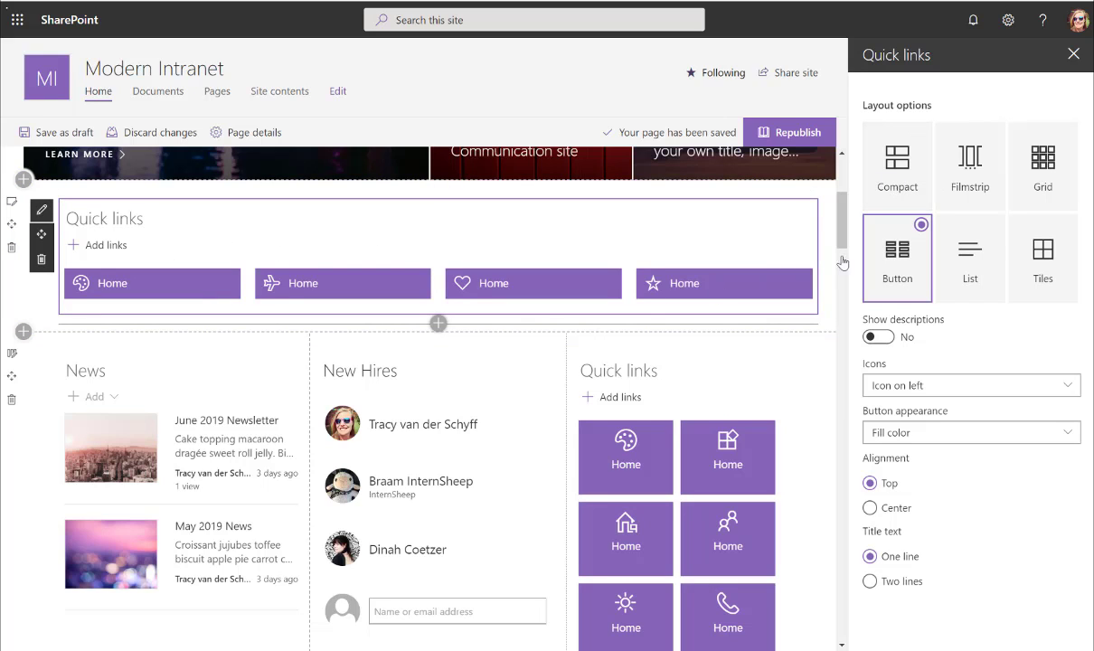
click(897, 165)
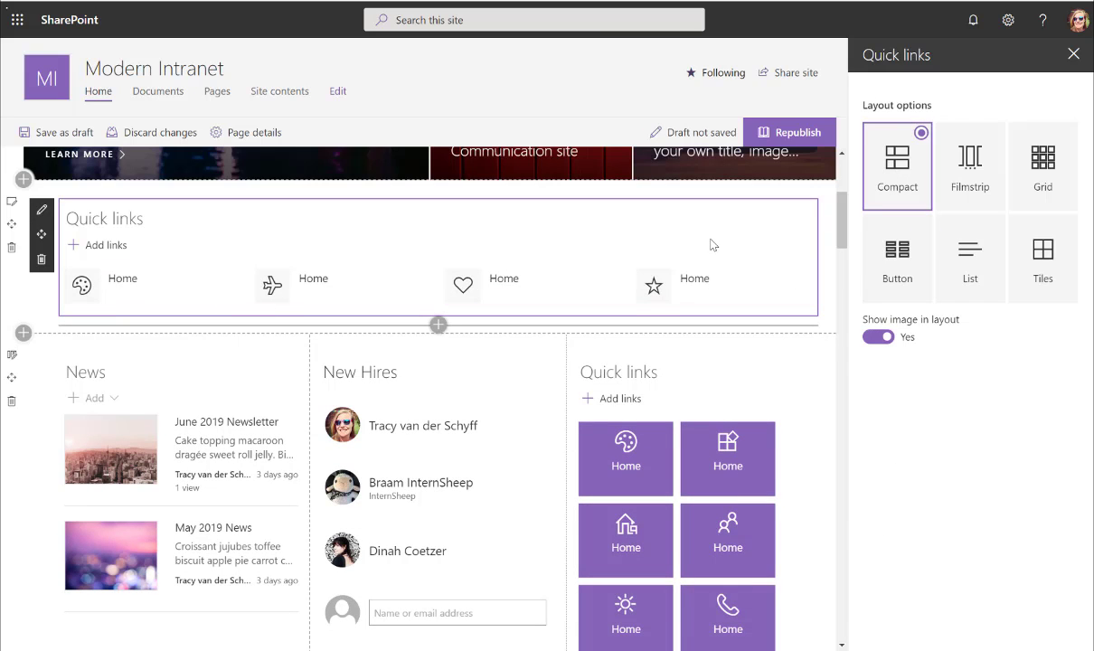
click(970, 167)
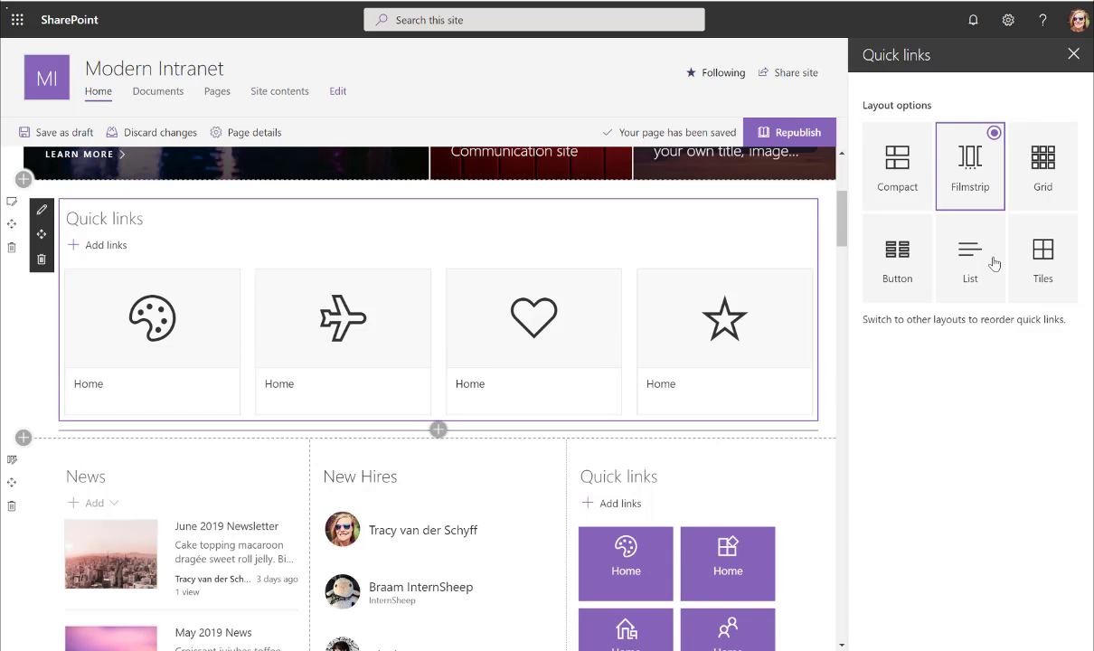
click(1034, 180)
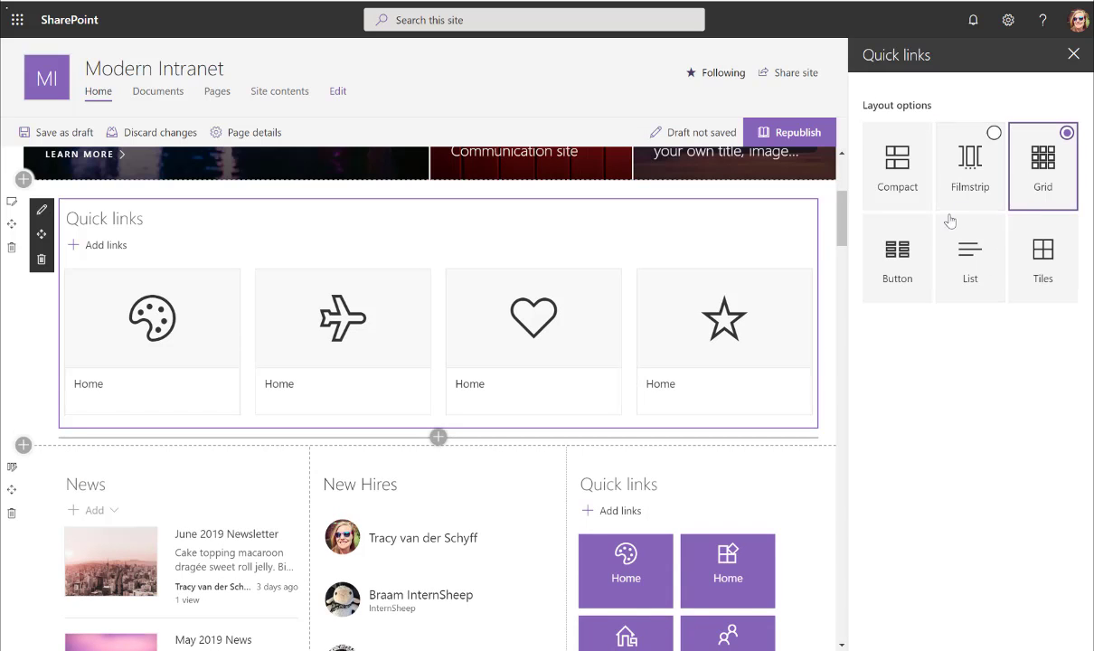
mouse_move(758, 320)
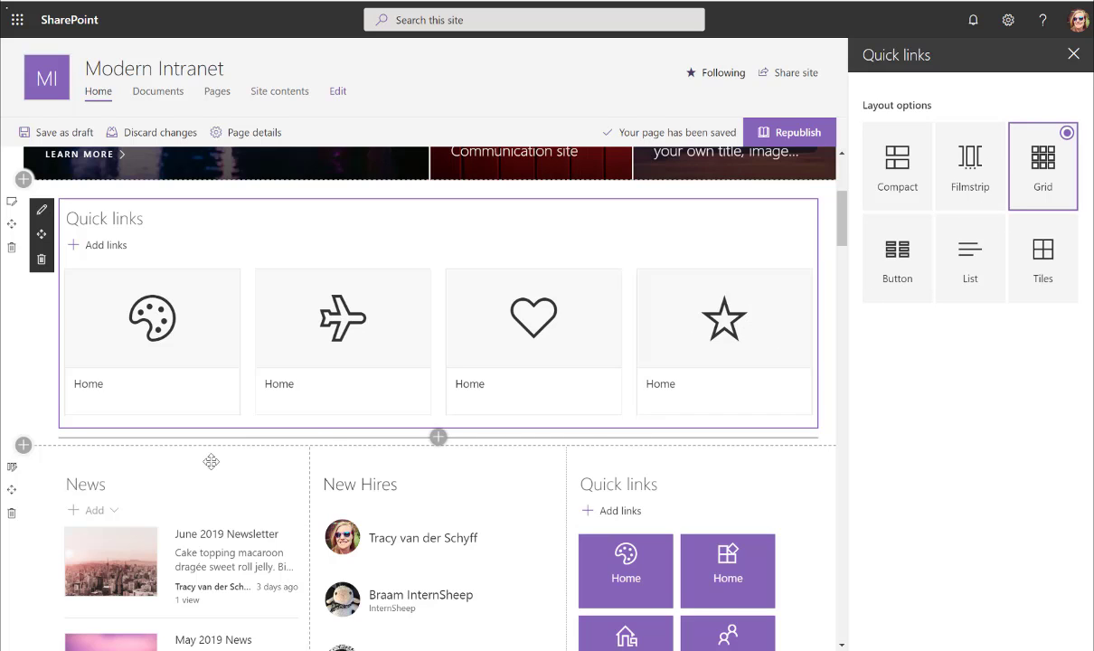
mouse_move(62, 469)
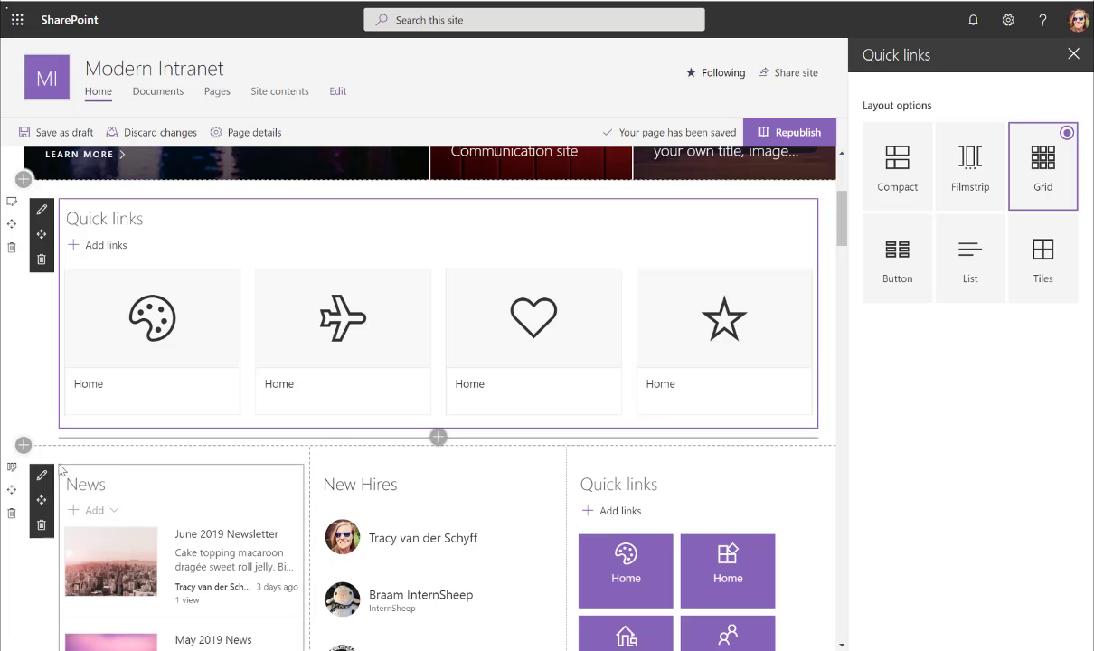
click(904, 246)
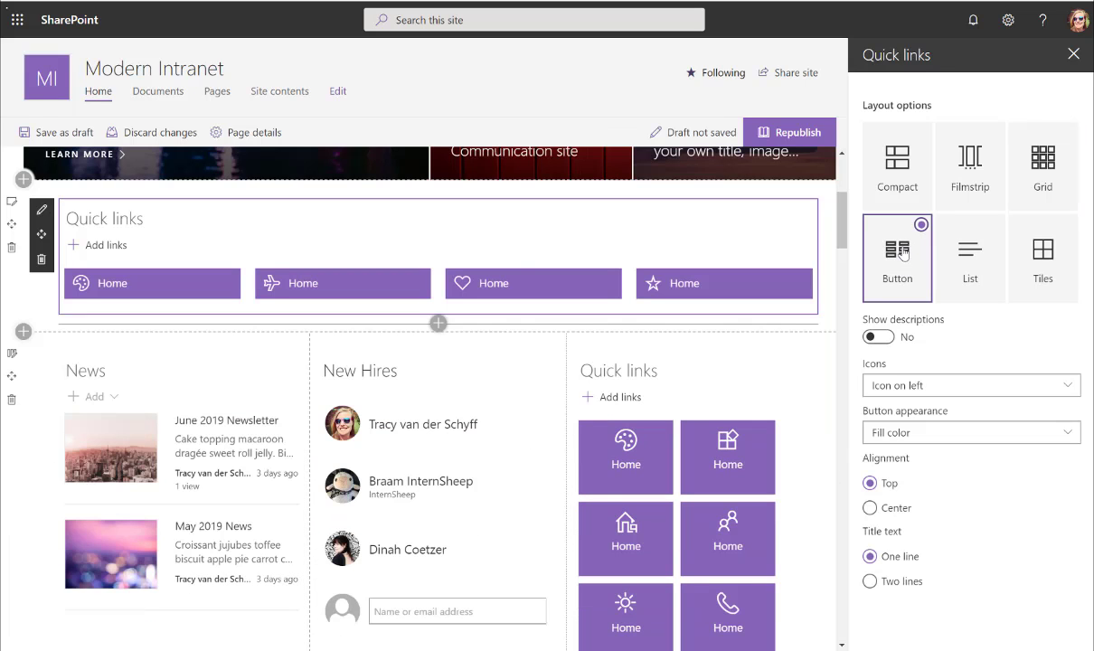
Try showing descriptions and using Icon on top for the Quick links buttons, restoring hidden descriptions and Icon on left
click(881, 337)
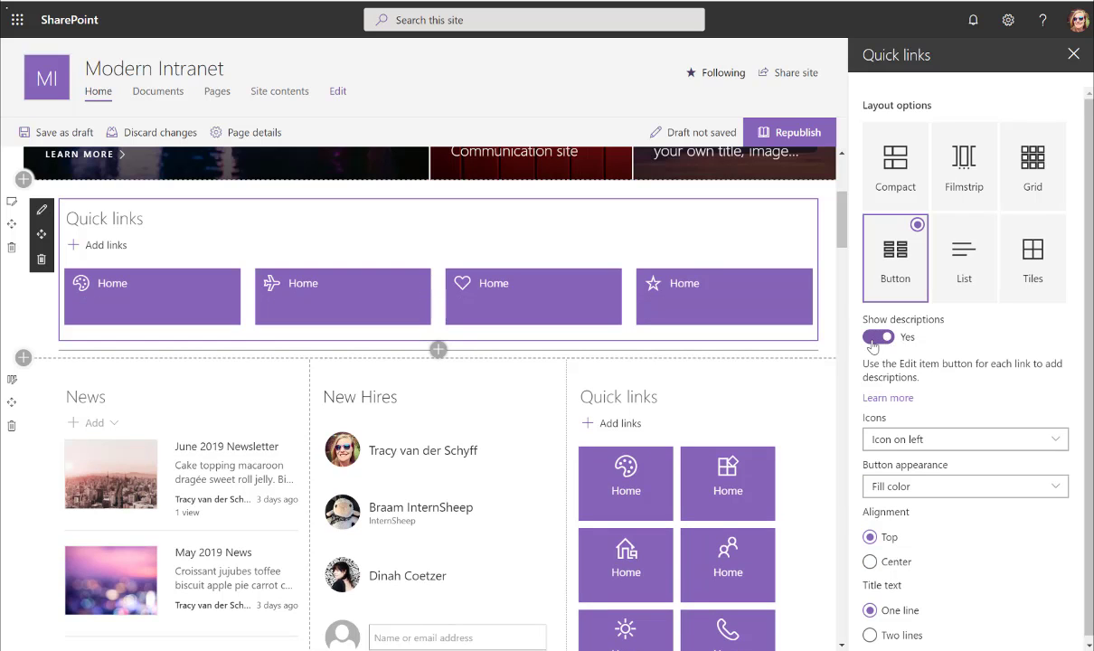
click(874, 341)
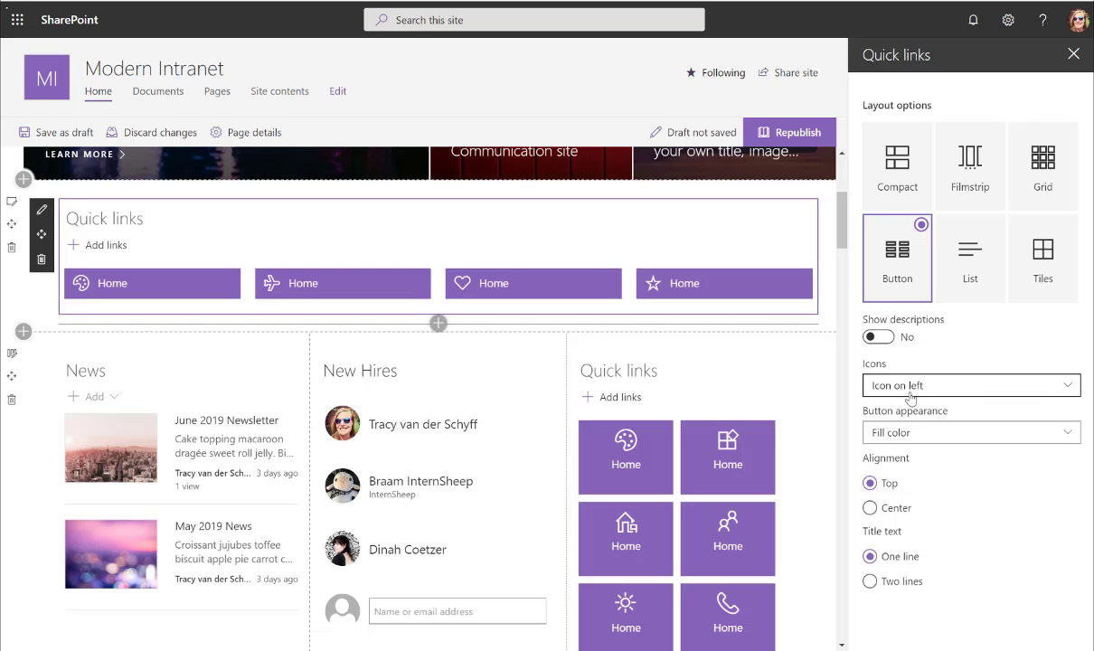
click(902, 387)
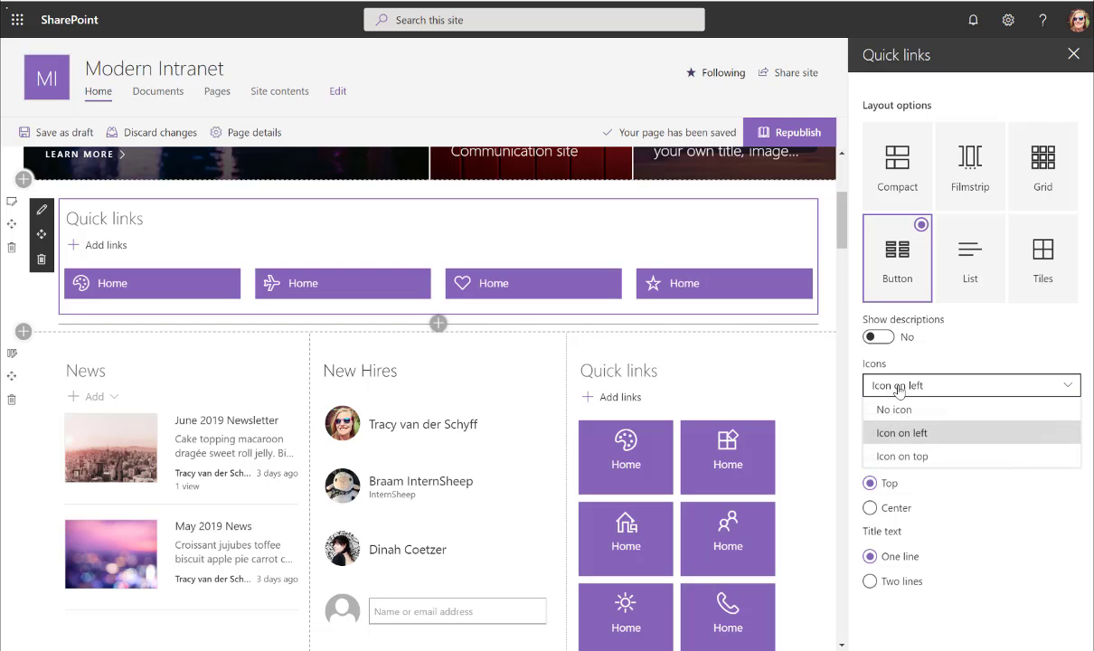
click(895, 456)
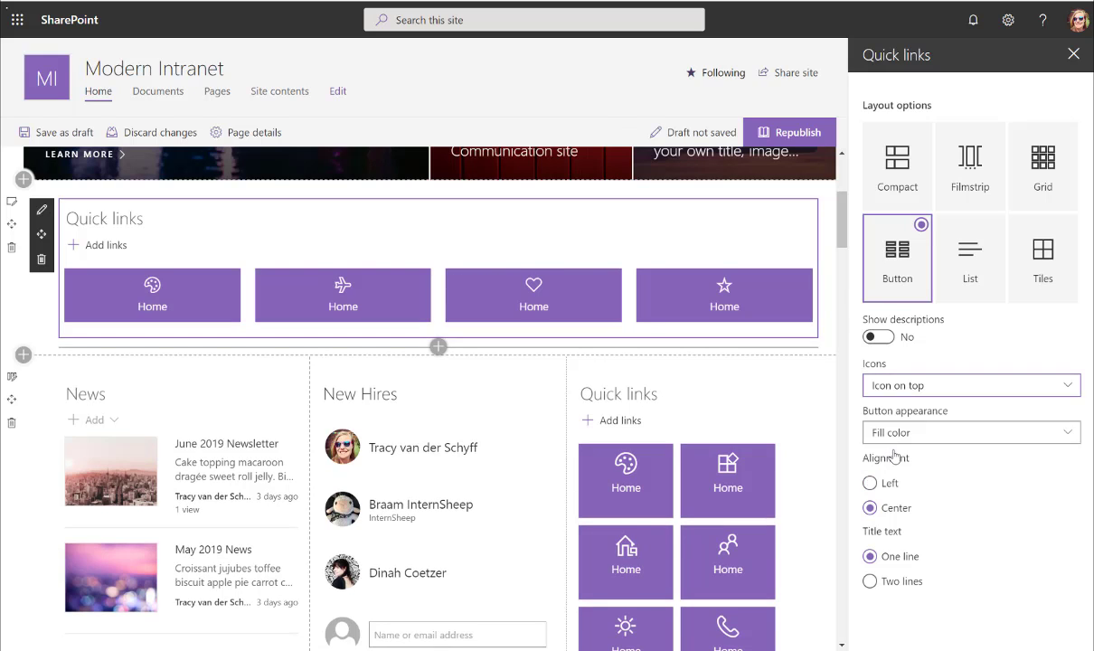
click(895, 386)
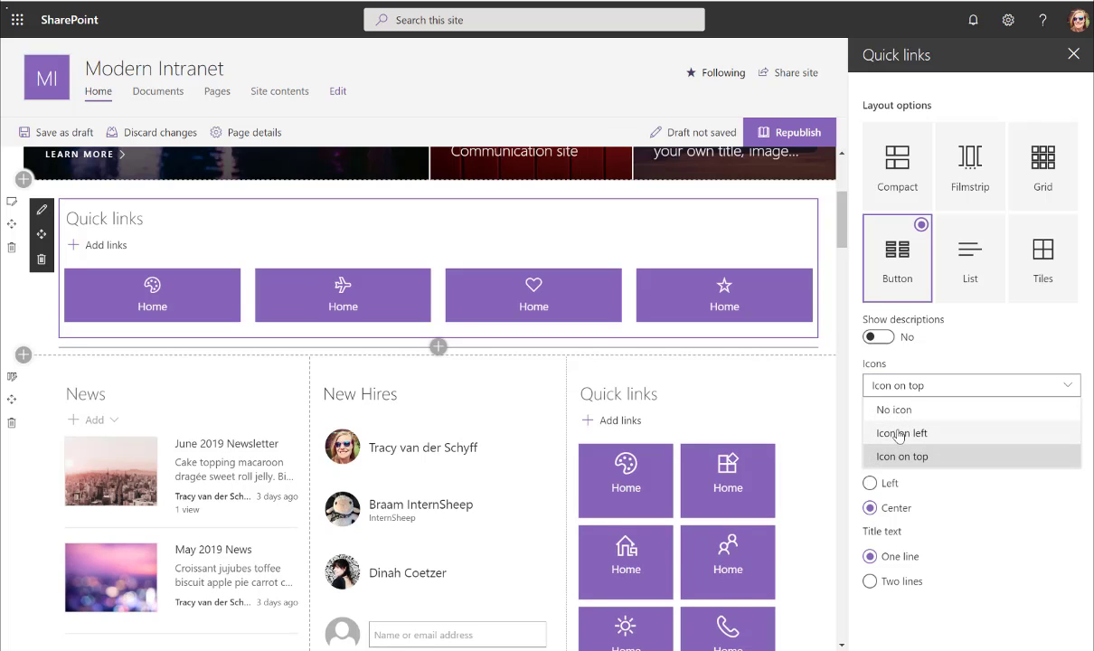
click(898, 434)
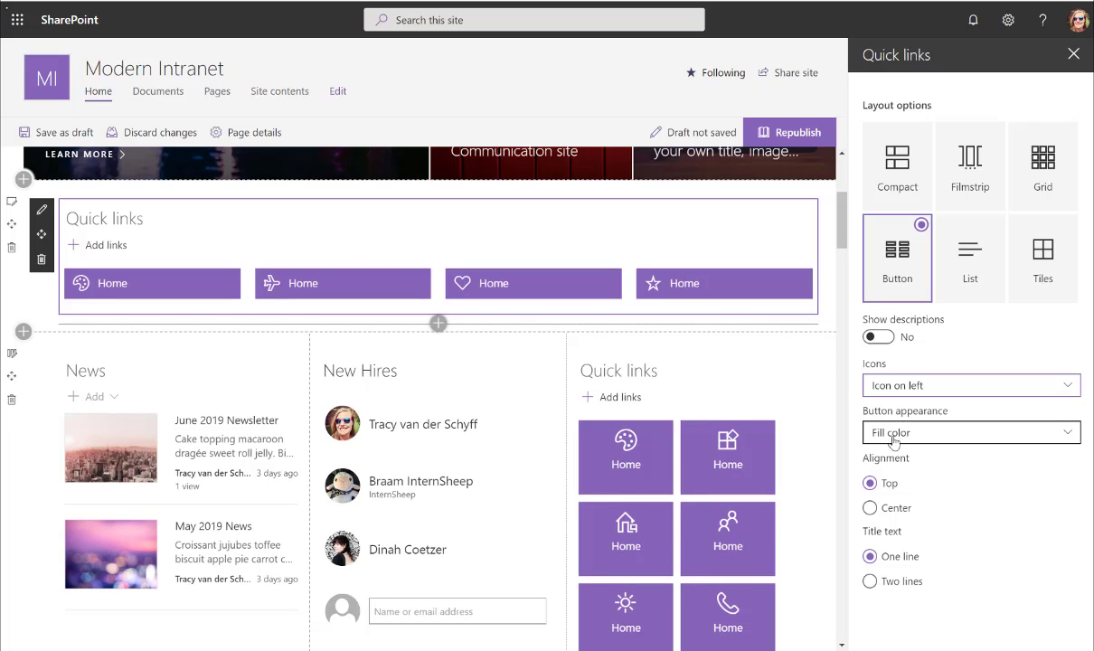
Try No outline, Outline and two-line titles for the Quick links buttons beneath the hero, restoring Fill color and One line
click(893, 436)
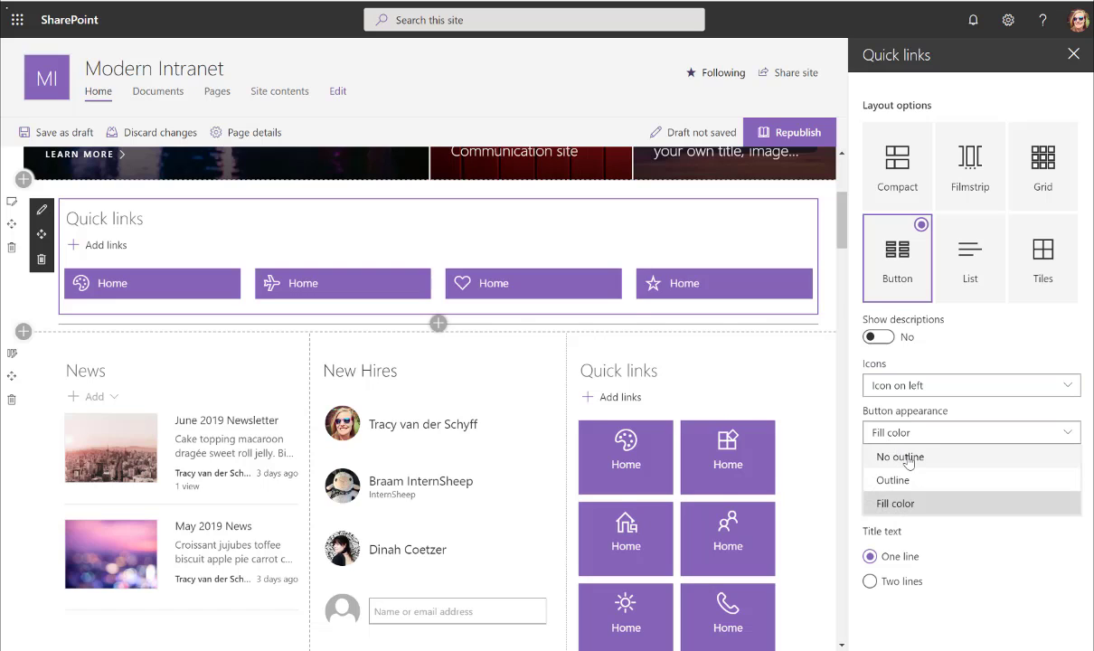
click(909, 458)
click(907, 439)
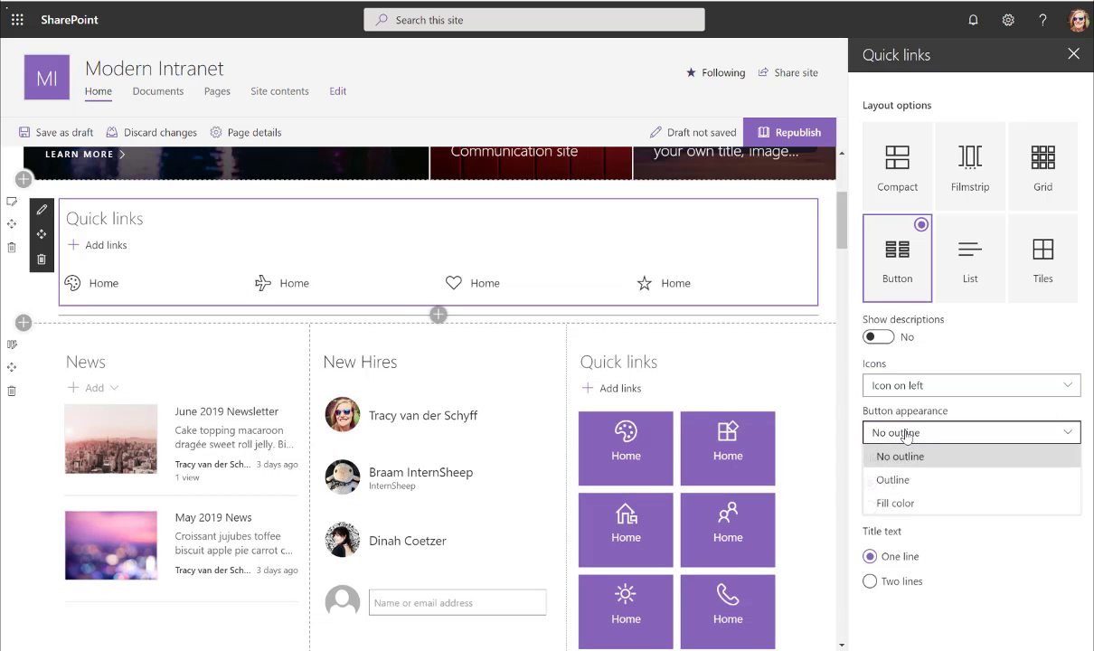
click(906, 480)
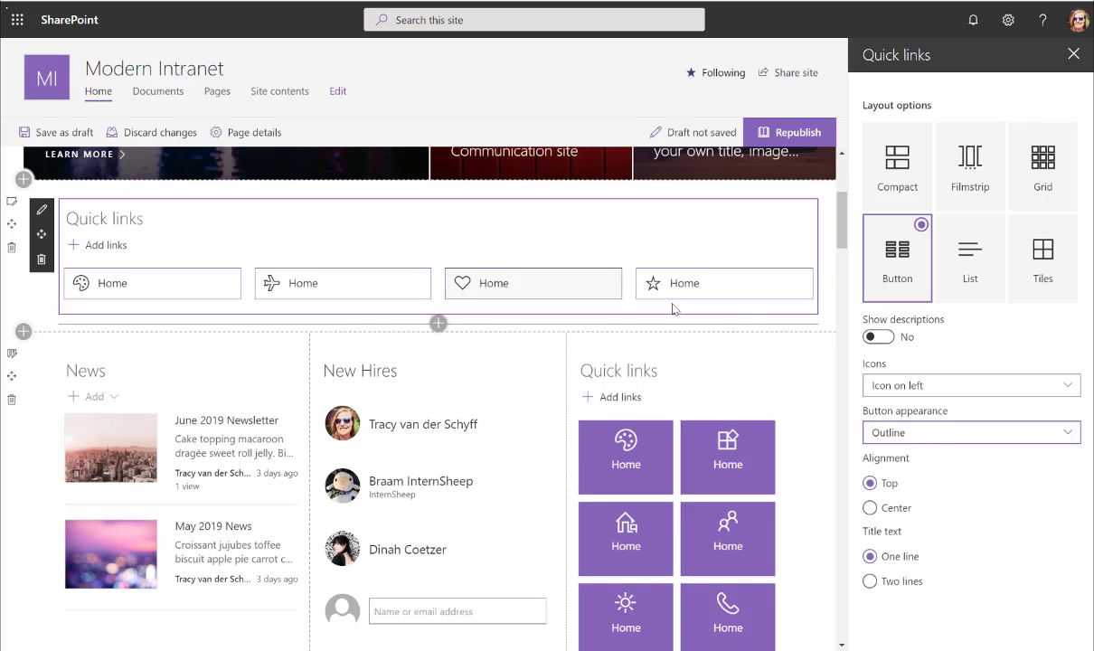
click(934, 440)
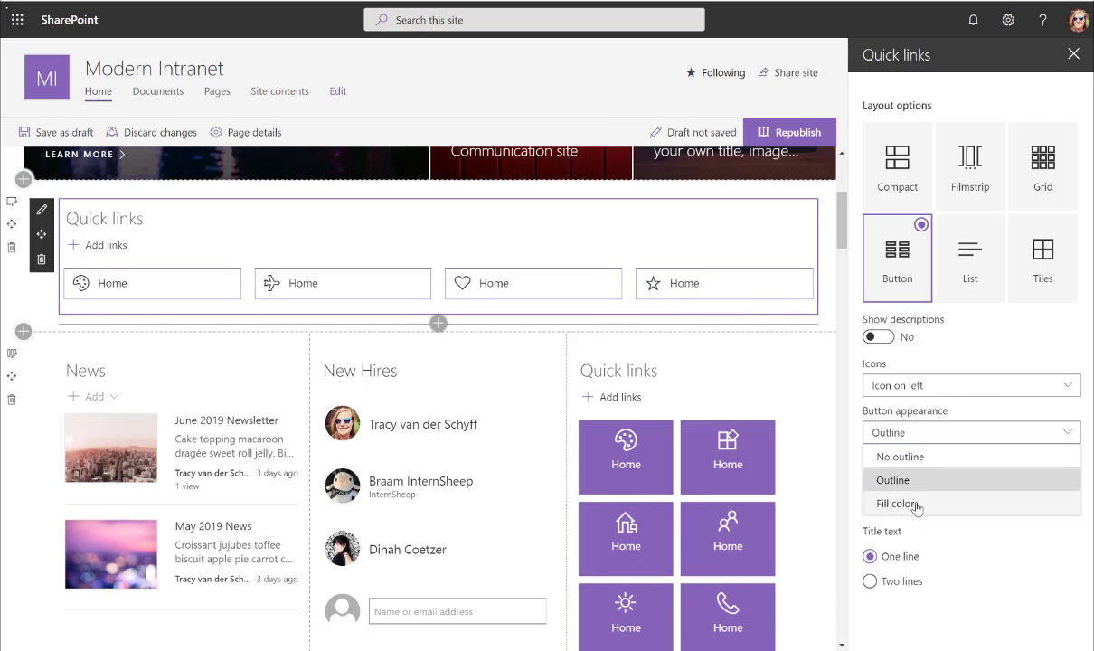
click(940, 503)
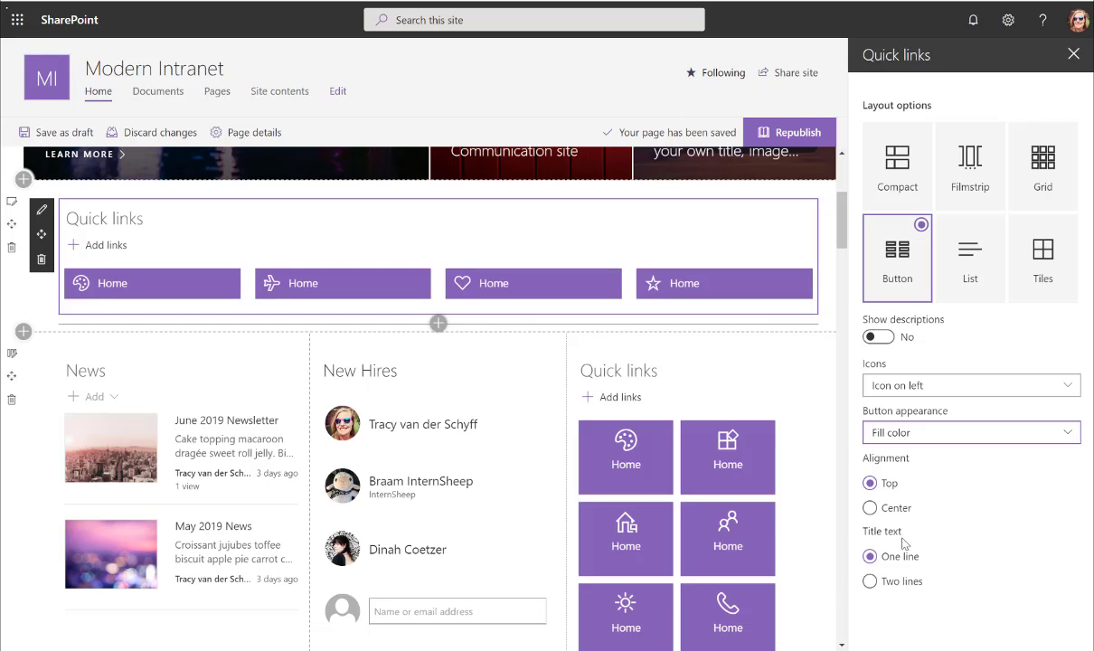
click(887, 581)
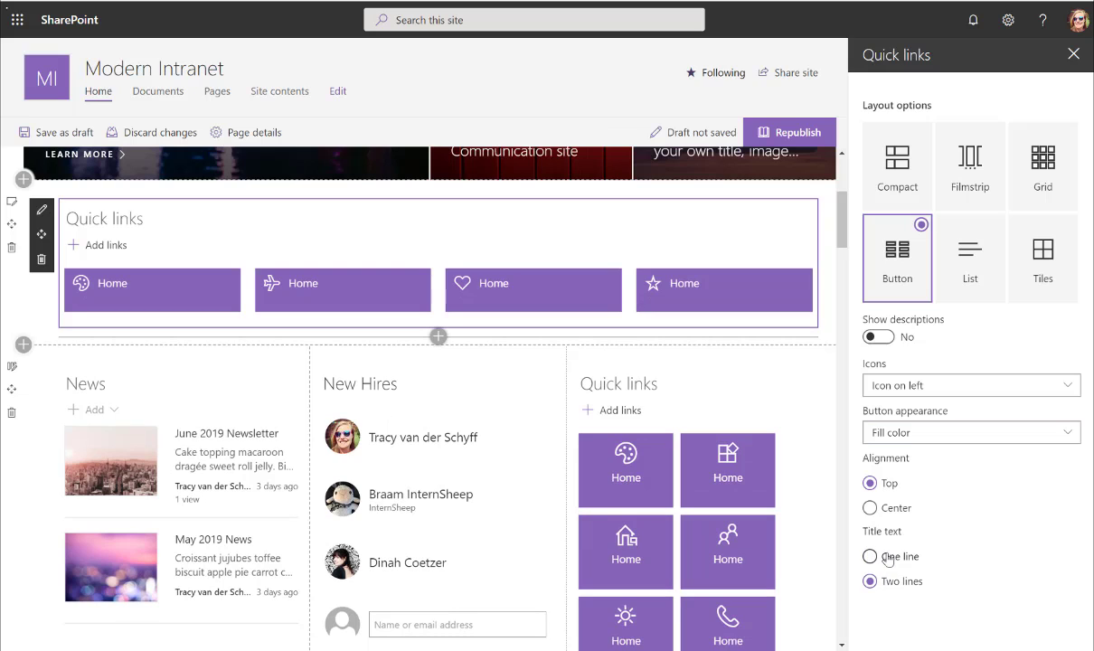
click(888, 556)
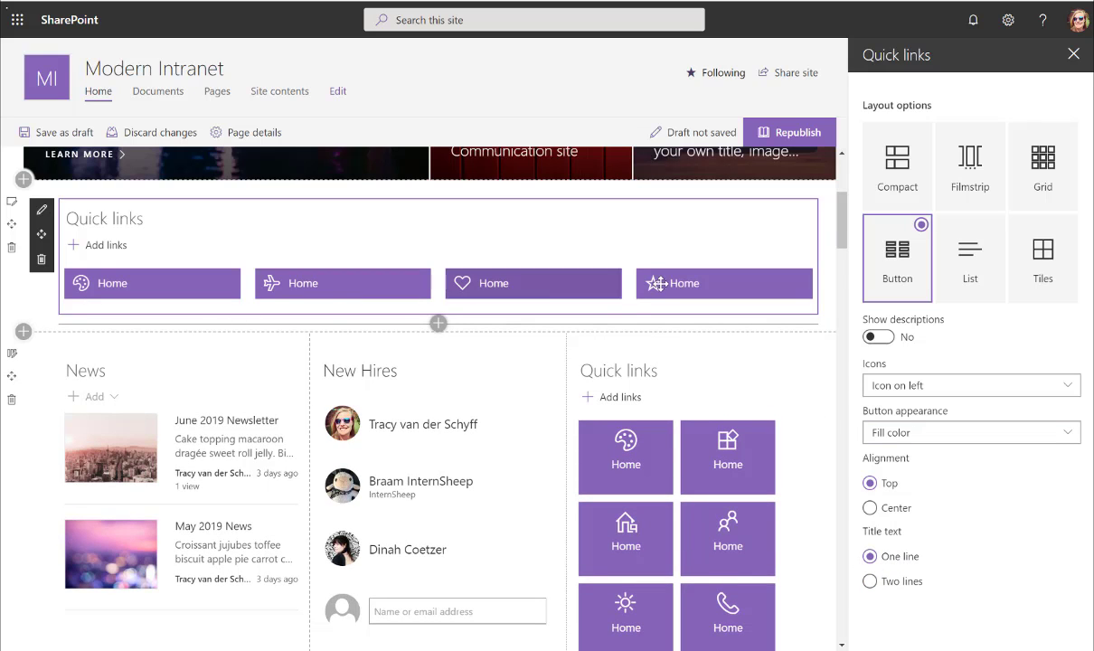
Edit the Quick links web part beside New Hires, trying Small, Large and Extra large icon sizes before returning to Medium
scroll(244, 242, down, 3)
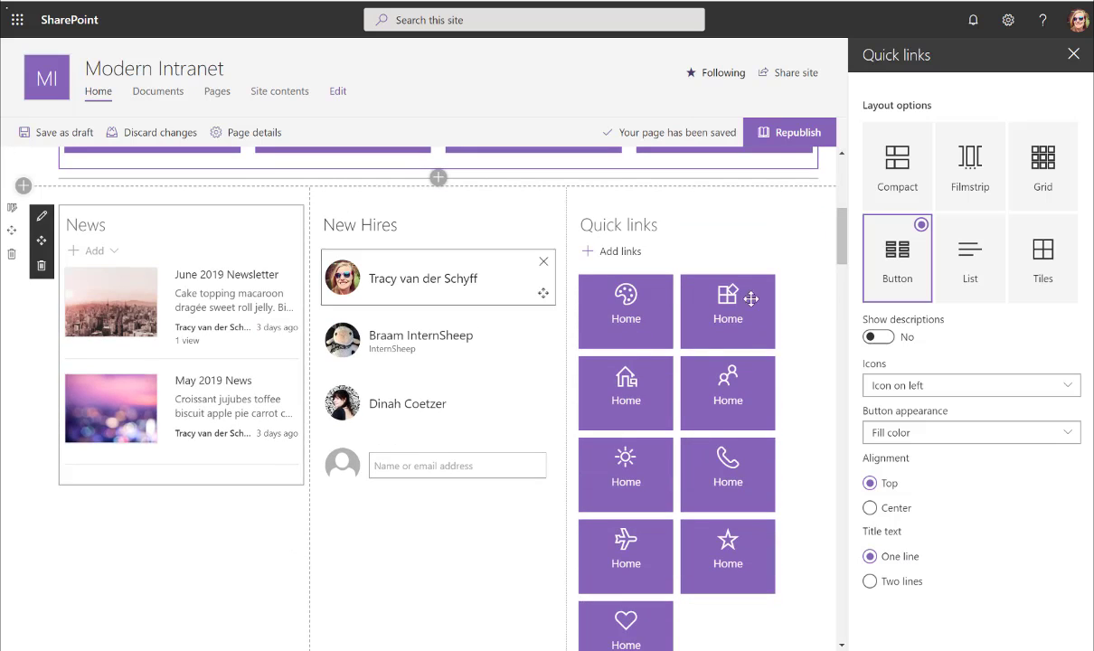
key(Right)
key(Right)
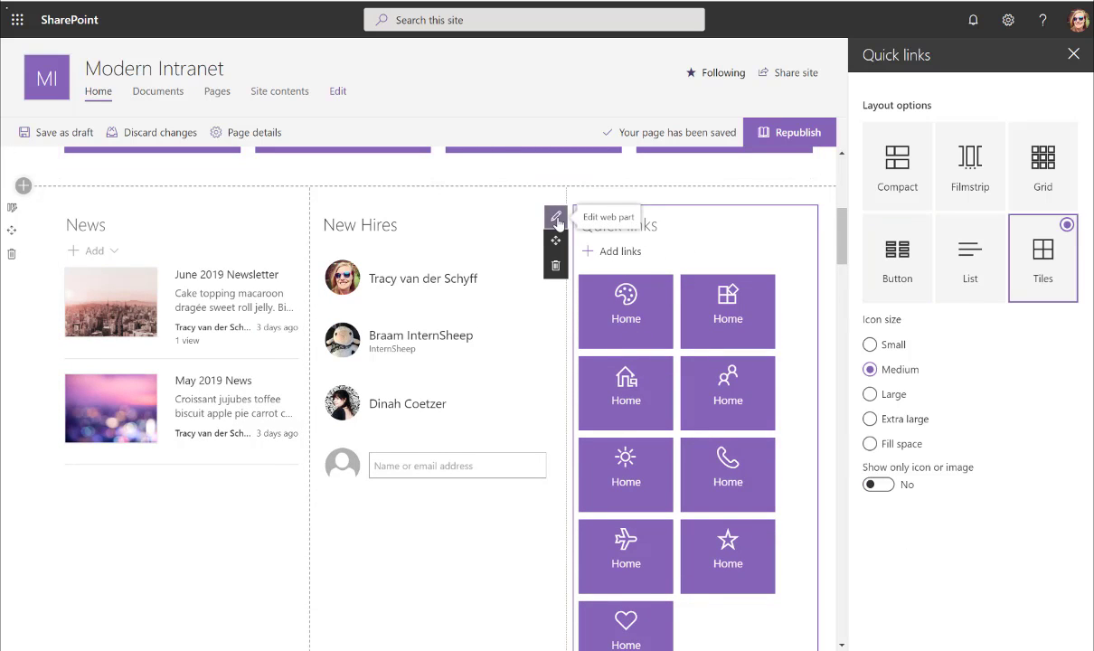
click(556, 218)
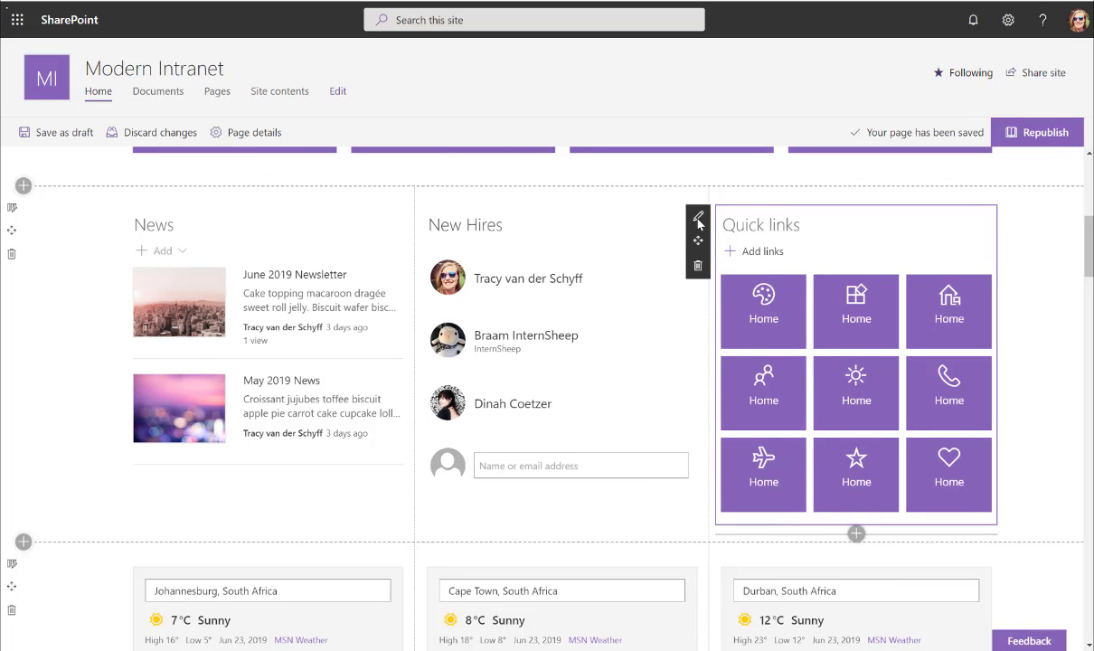
click(697, 215)
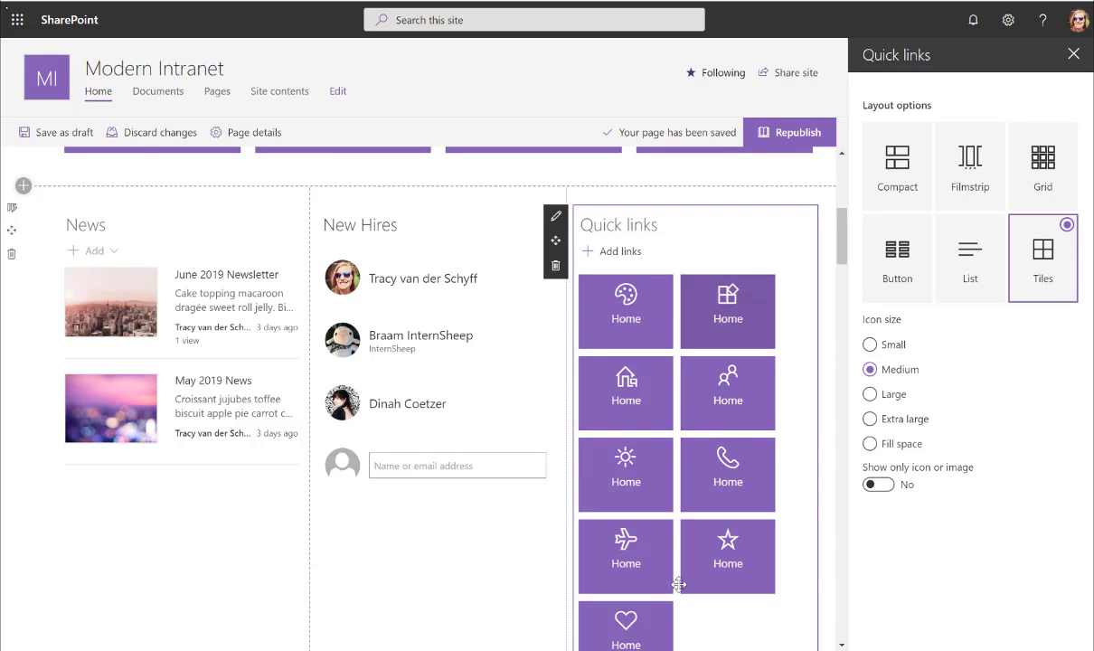
click(886, 345)
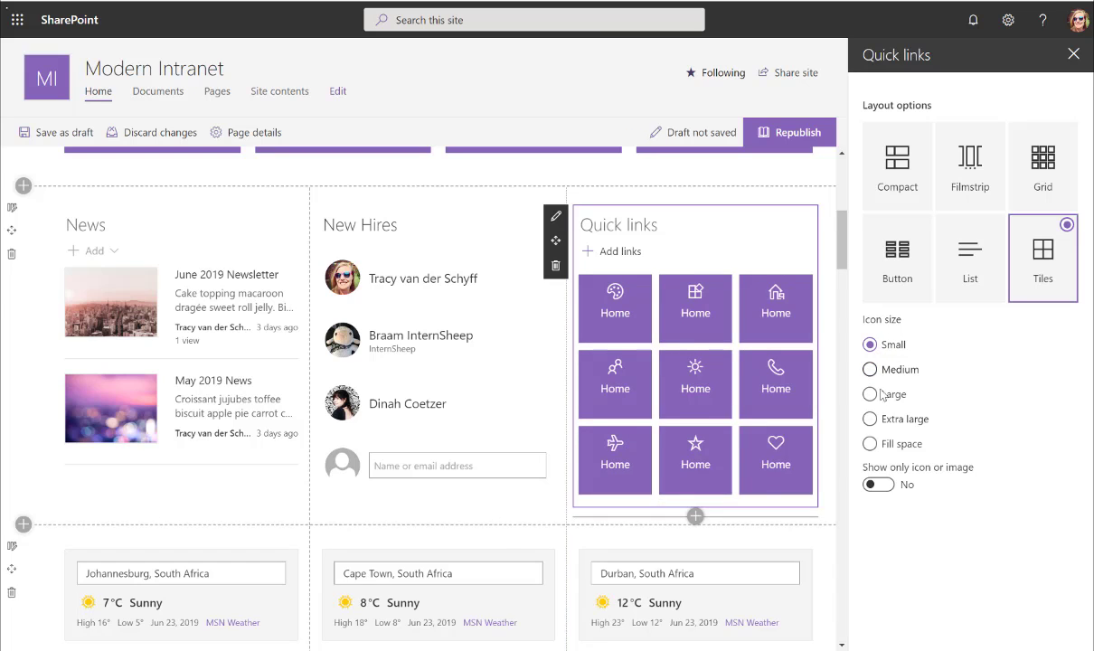
click(881, 368)
click(873, 394)
click(872, 419)
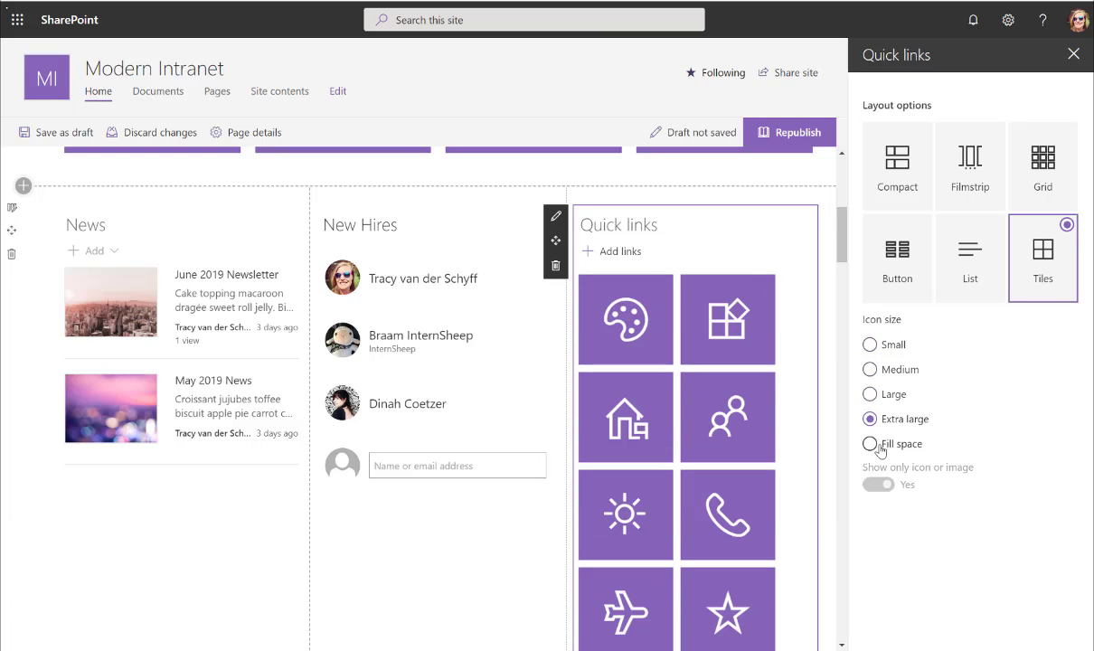
click(870, 397)
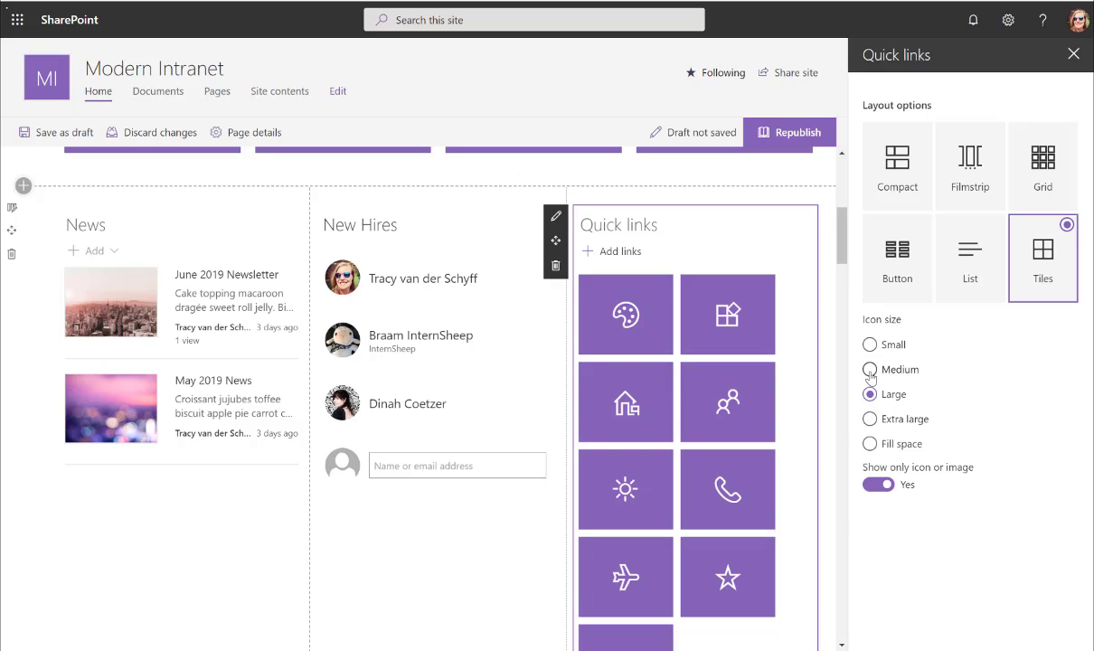
click(869, 370)
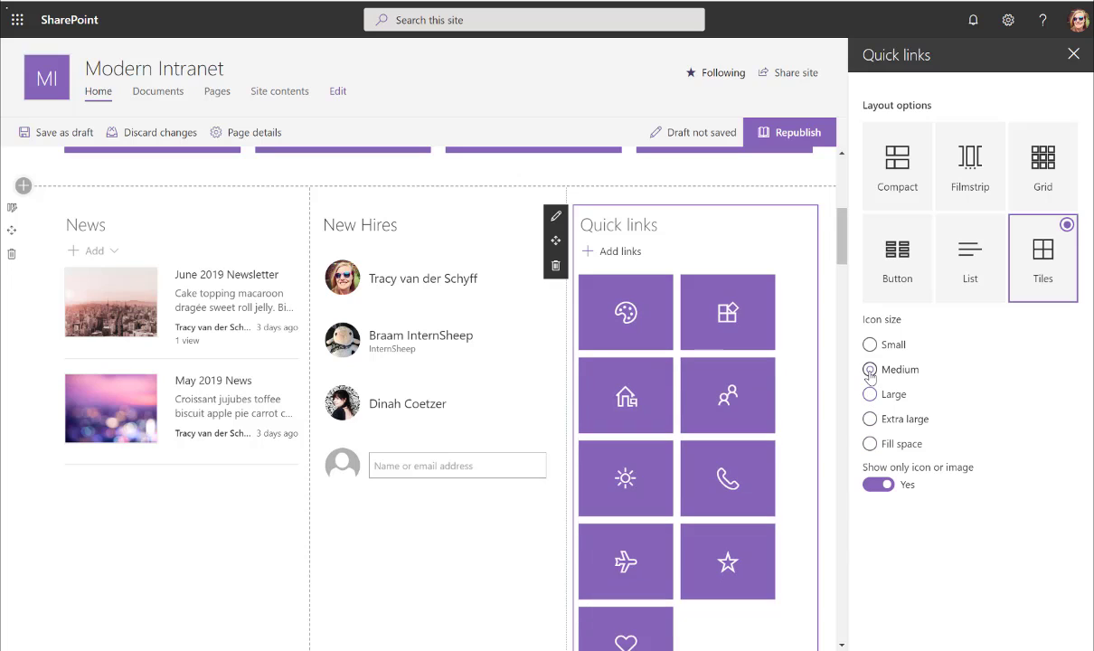
Try showing only icons on the Quick links tiles beside New Hires, restore their titles, and close the web part settings
click(879, 486)
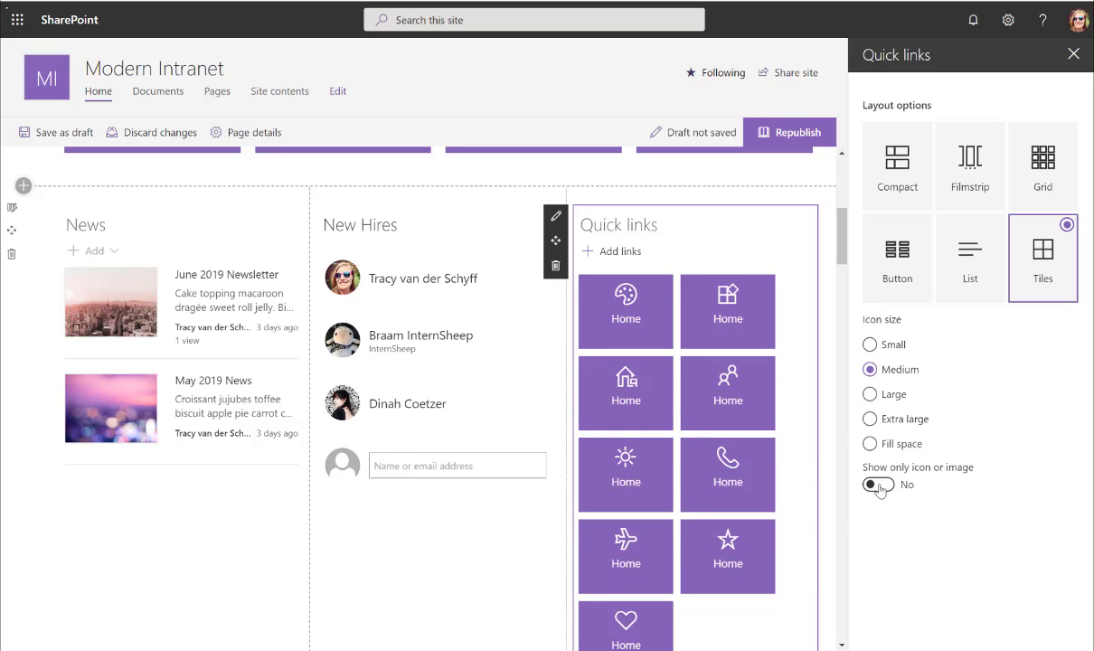
click(890, 489)
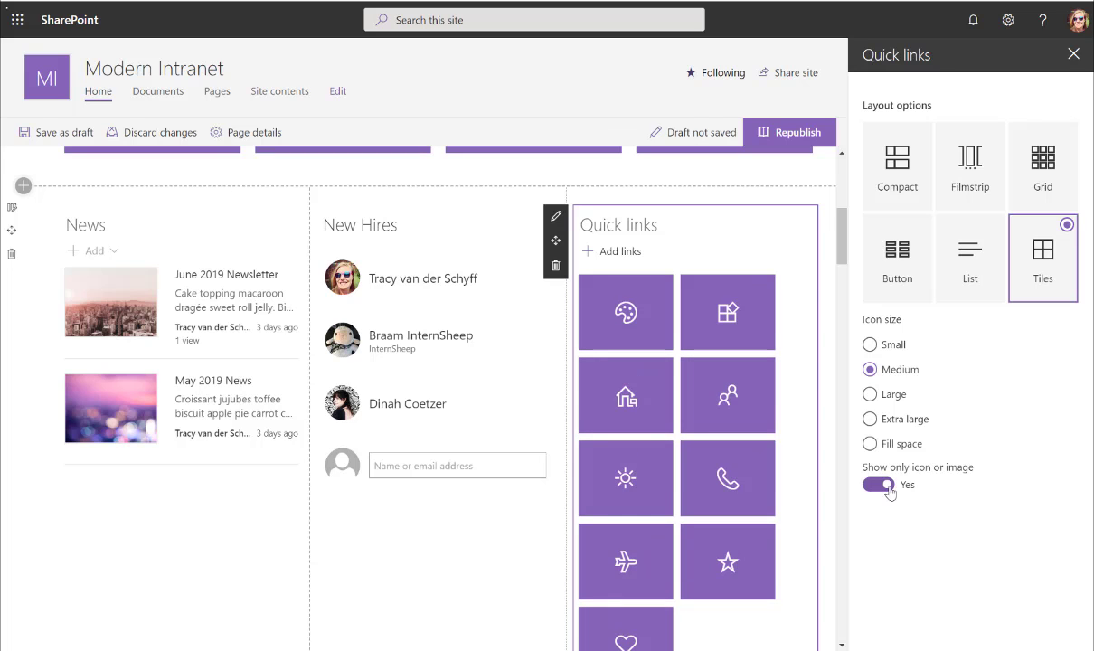
click(962, 470)
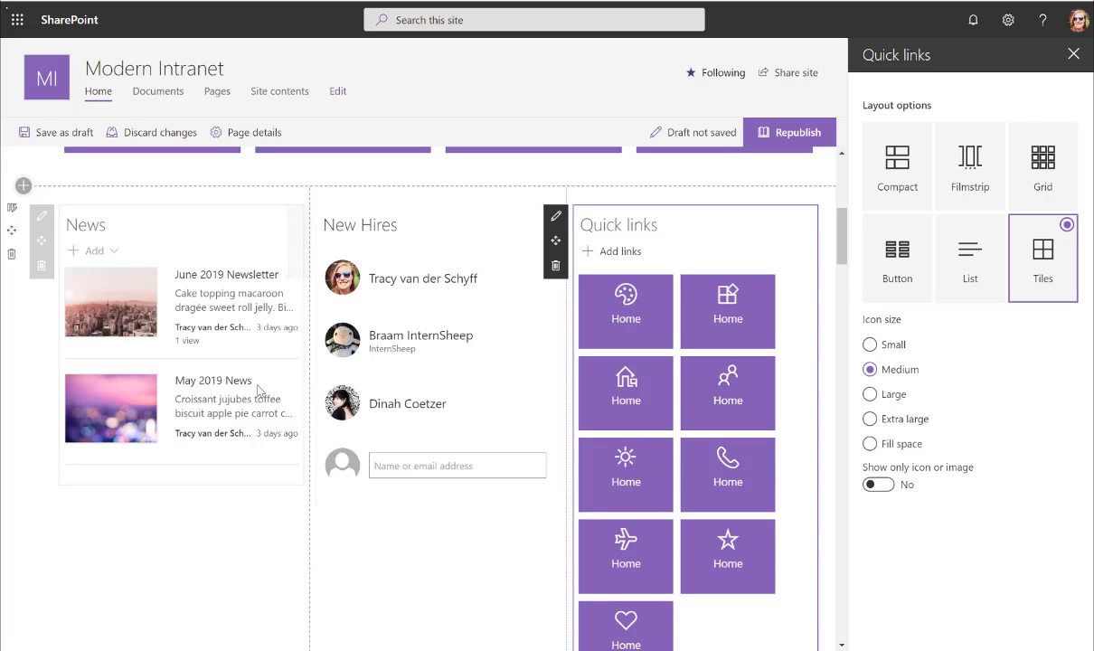
scroll(260, 390, down, 3)
scroll(533, 298, up, 3)
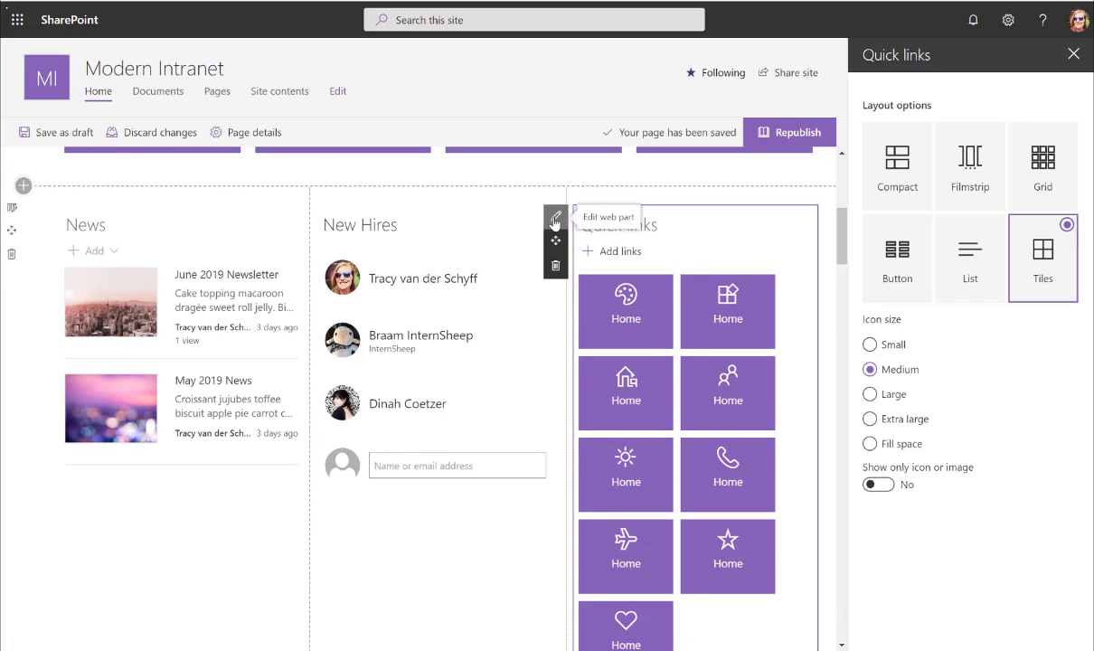
click(556, 216)
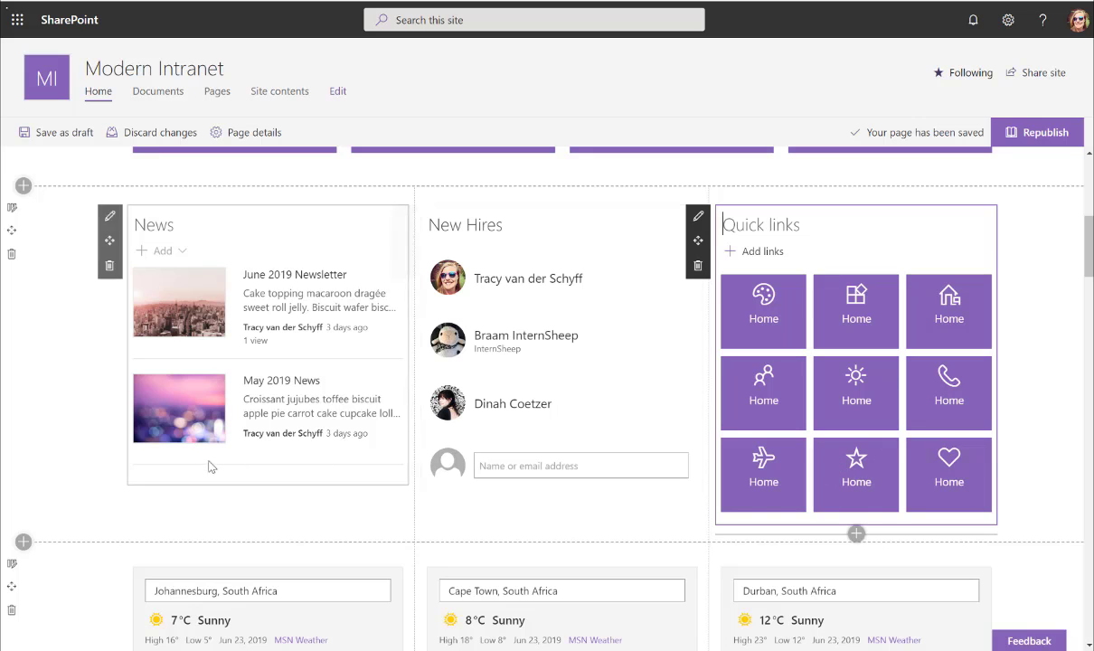
Open the layout settings of the Quick links web part directly beneath the weather forecasts
scroll(54, 388, down, 3)
scroll(54, 391, down, 1)
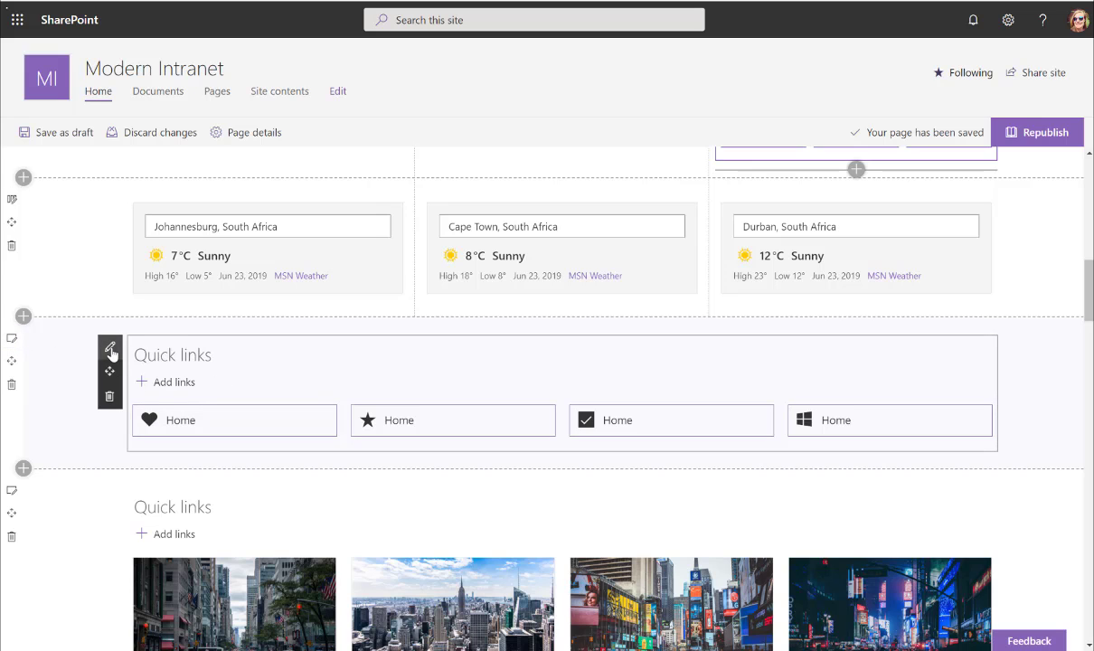
click(925, 362)
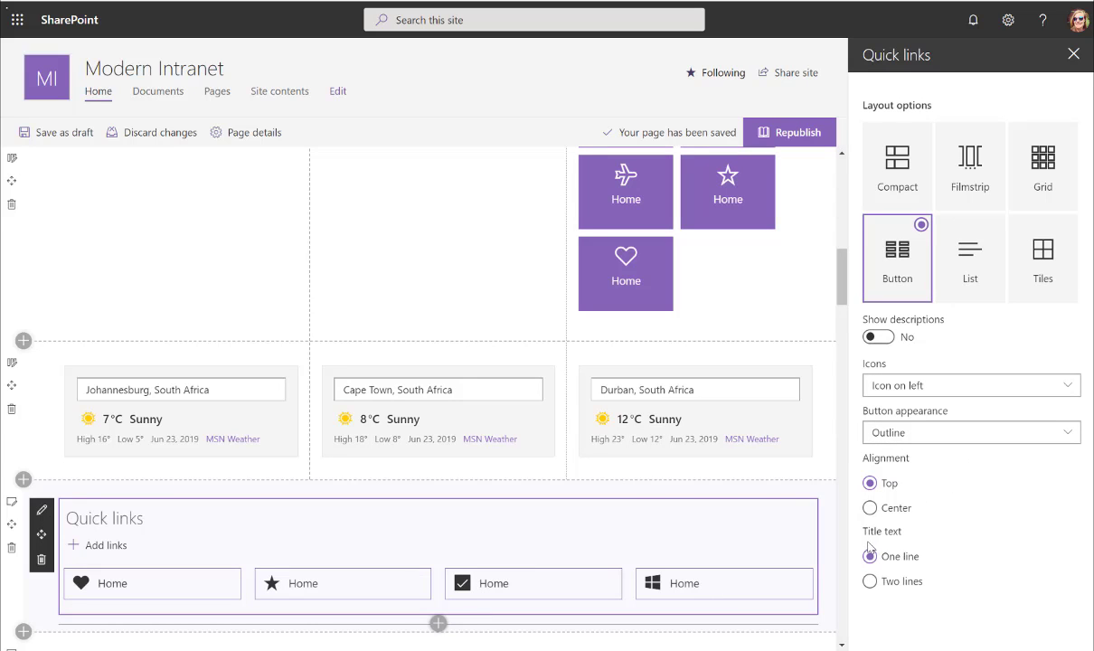
Examine the layout settings of the Quick links web part containing the four city photos
scroll(203, 416, down, 4)
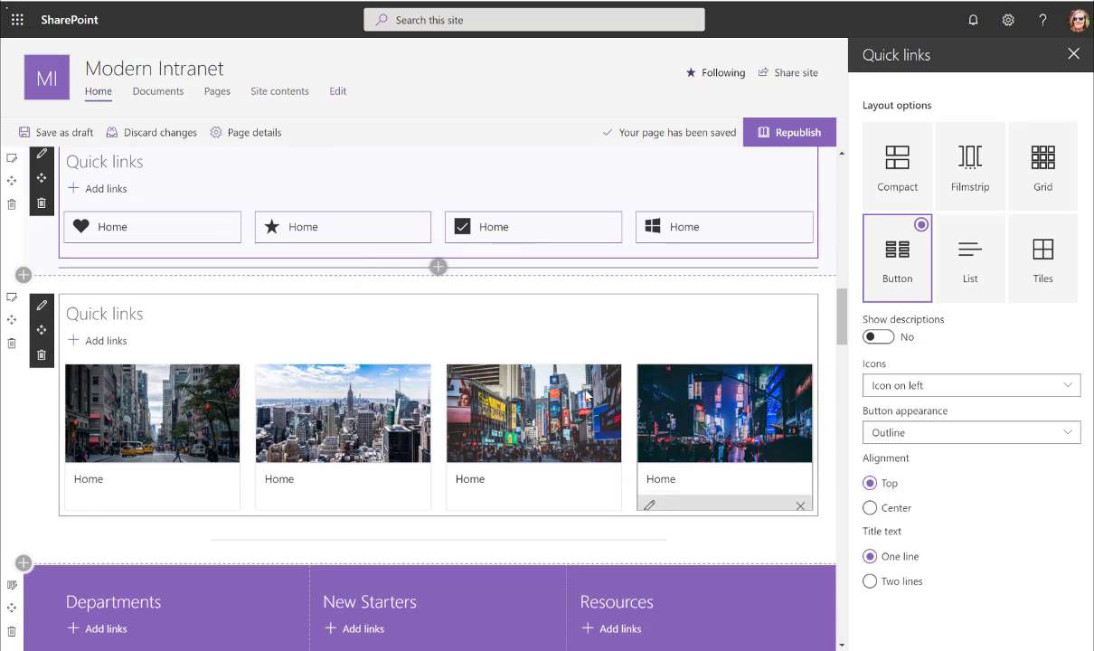
click(41, 307)
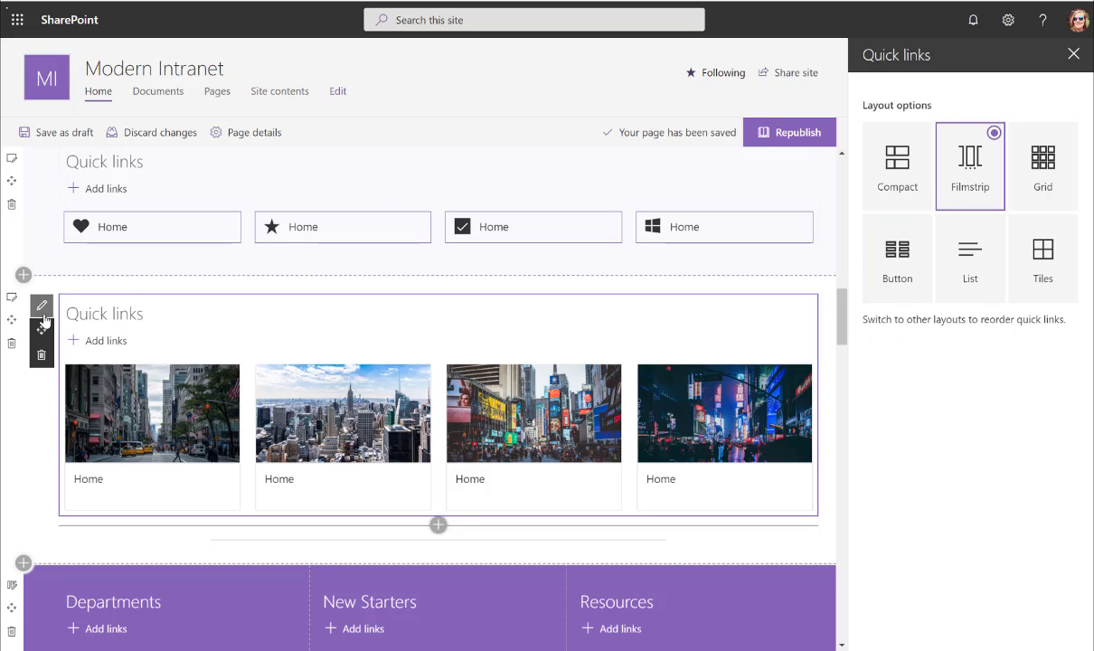
click(1073, 54)
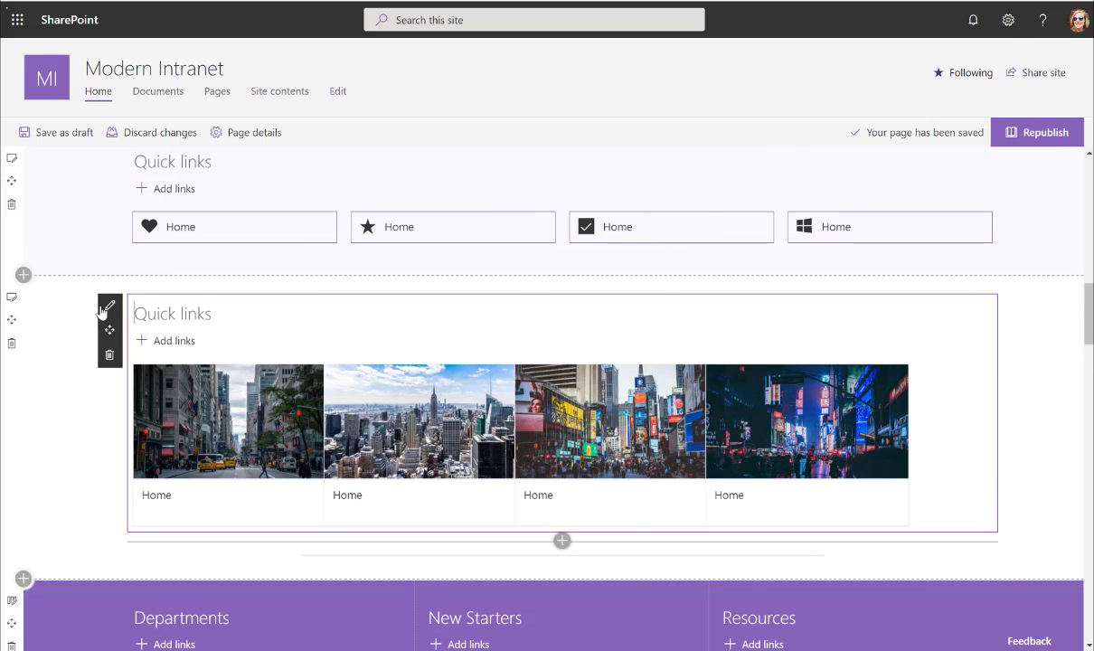
click(964, 292)
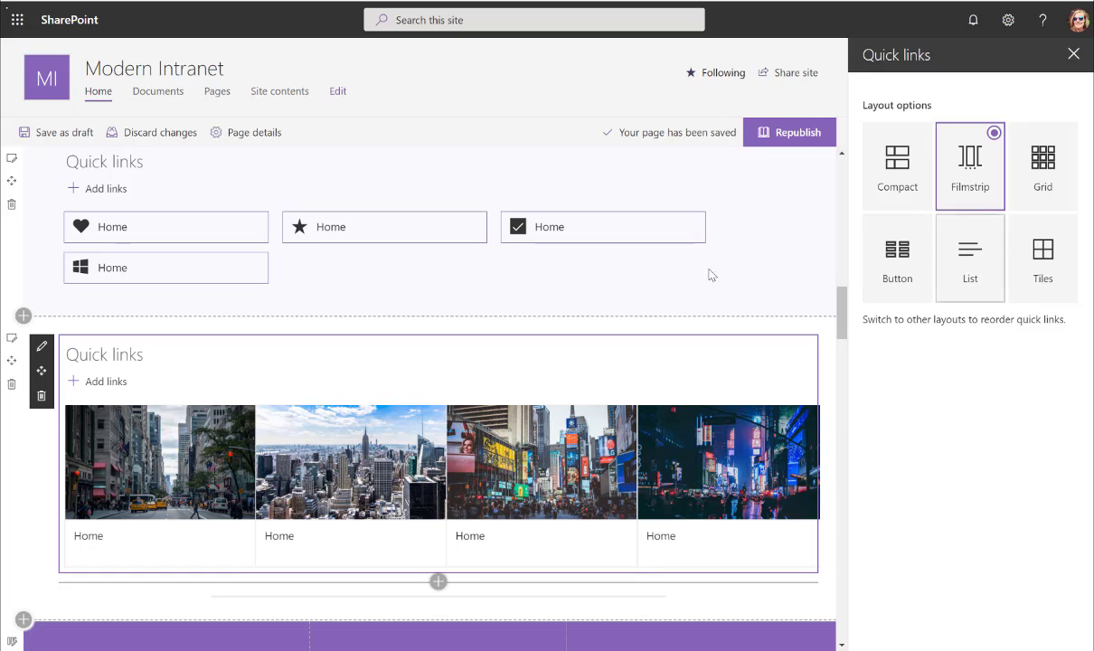
click(41, 347)
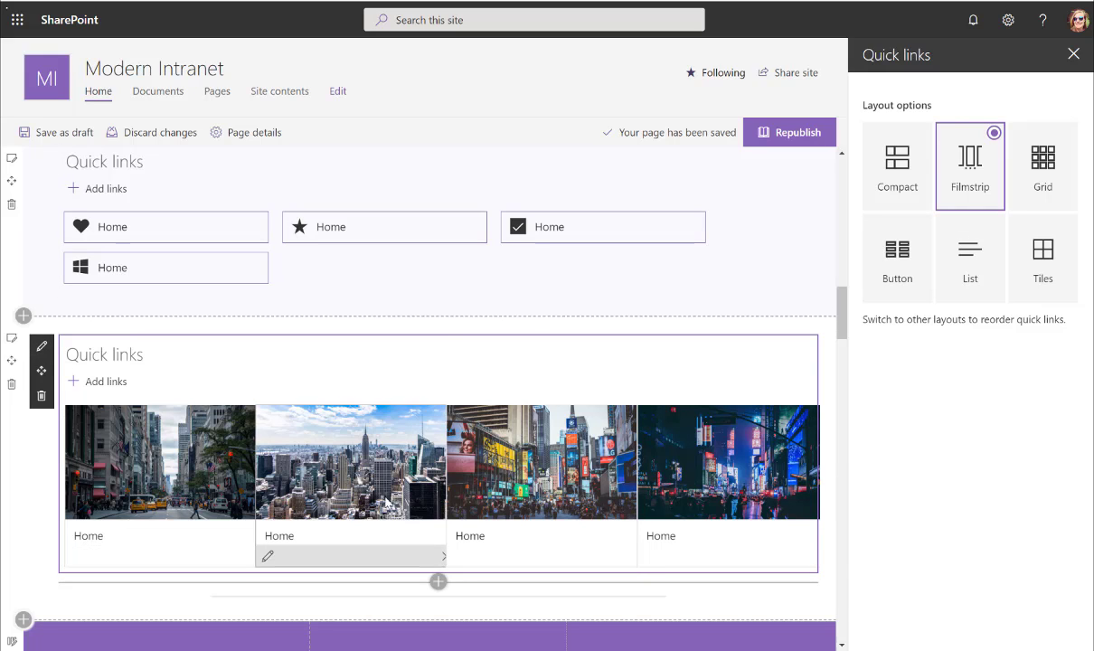
Try an Icon thumbnail on the first city-photo link, browse the icon library without choosing one, and restore the Custom image thumbnail
click(77, 555)
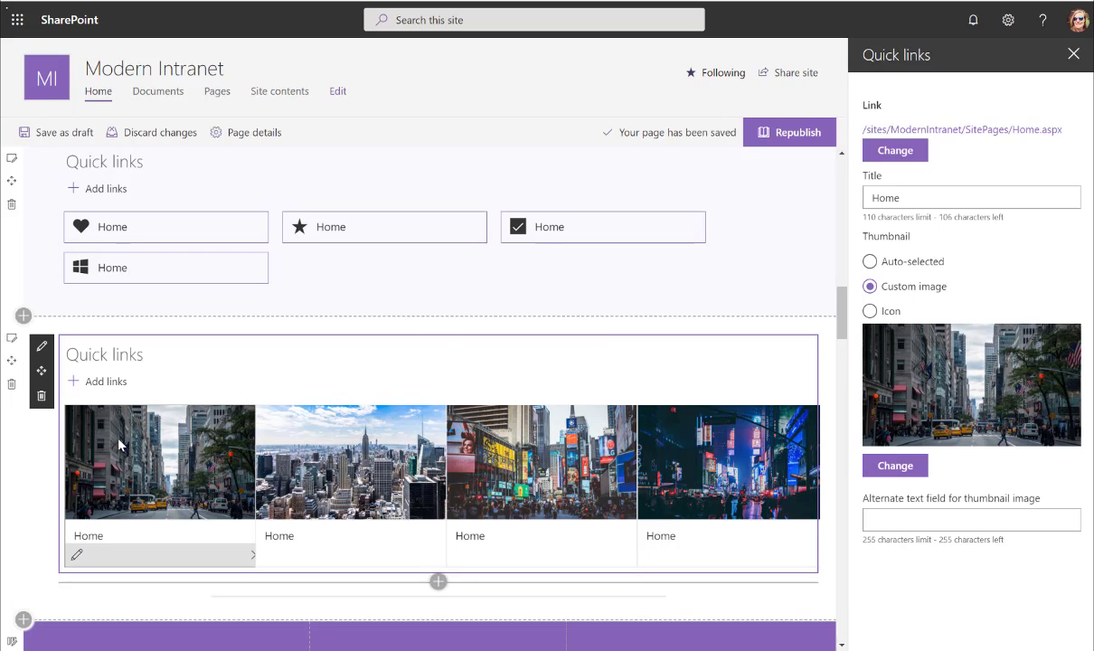
click(869, 311)
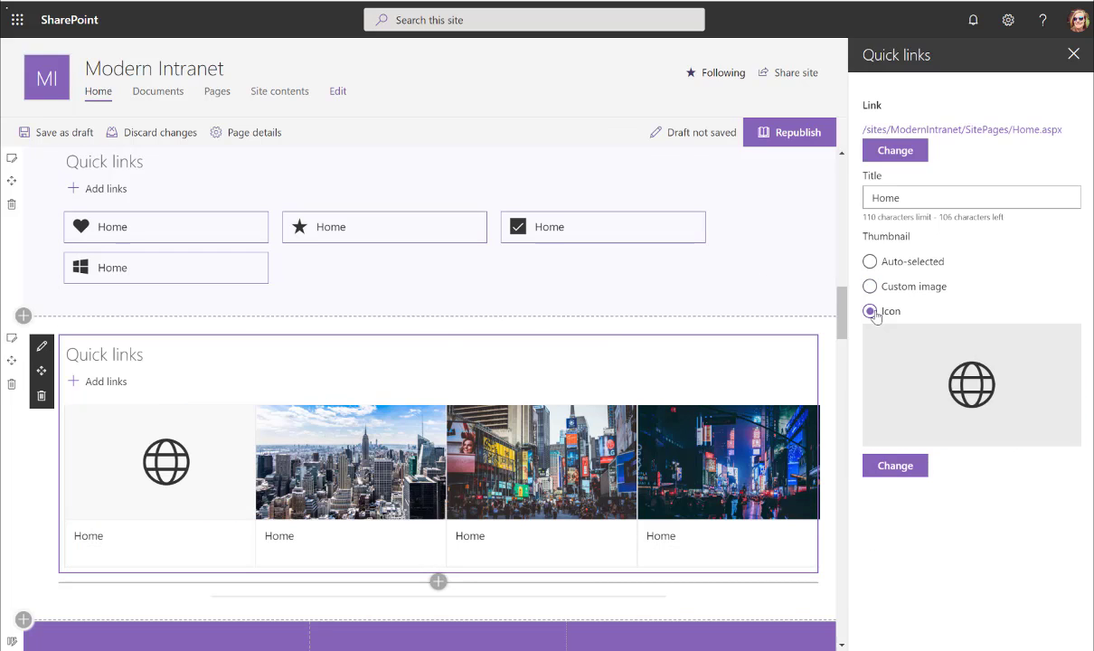
click(910, 470)
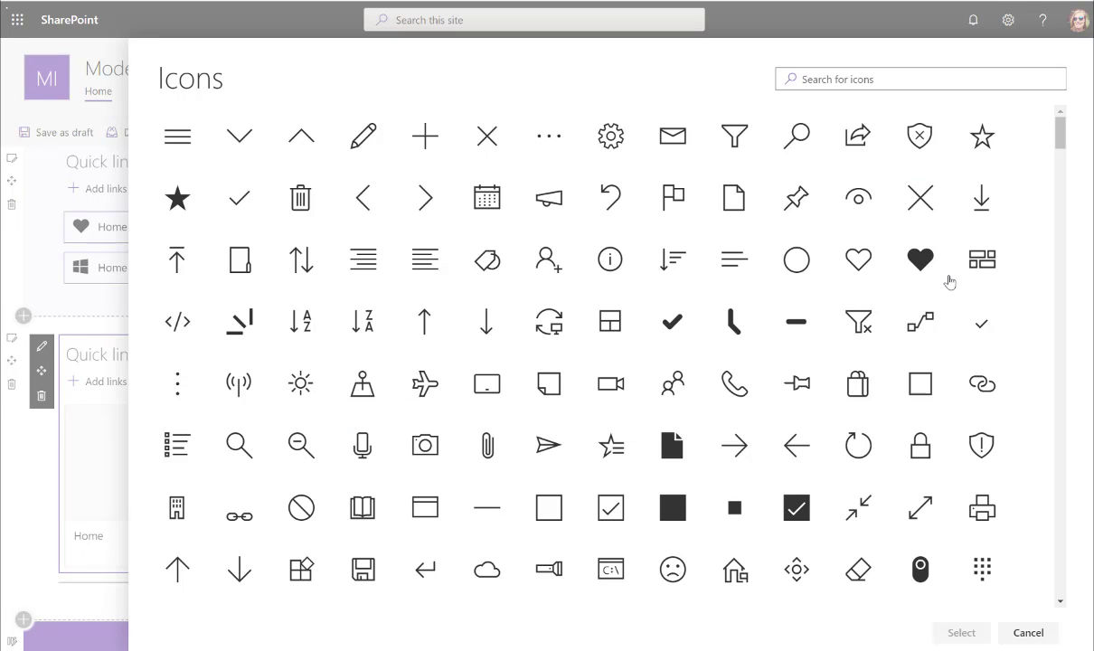
key(Escape)
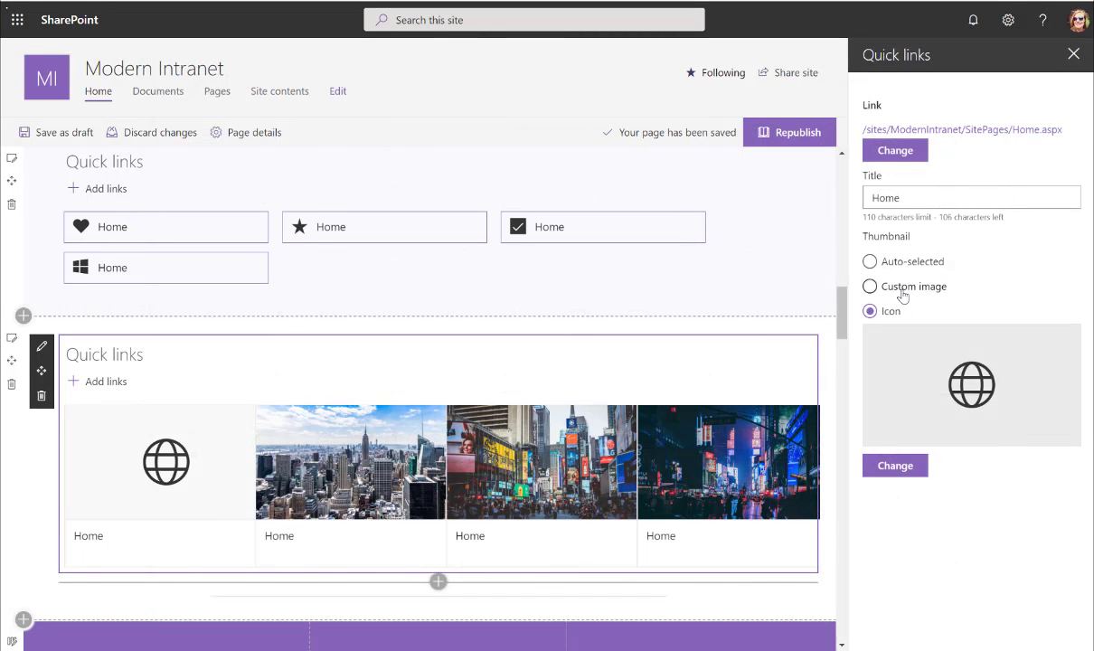
click(901, 289)
Review the layout settings of the Departments and New Starters web parts in the purple section
scroll(170, 472, down, 3)
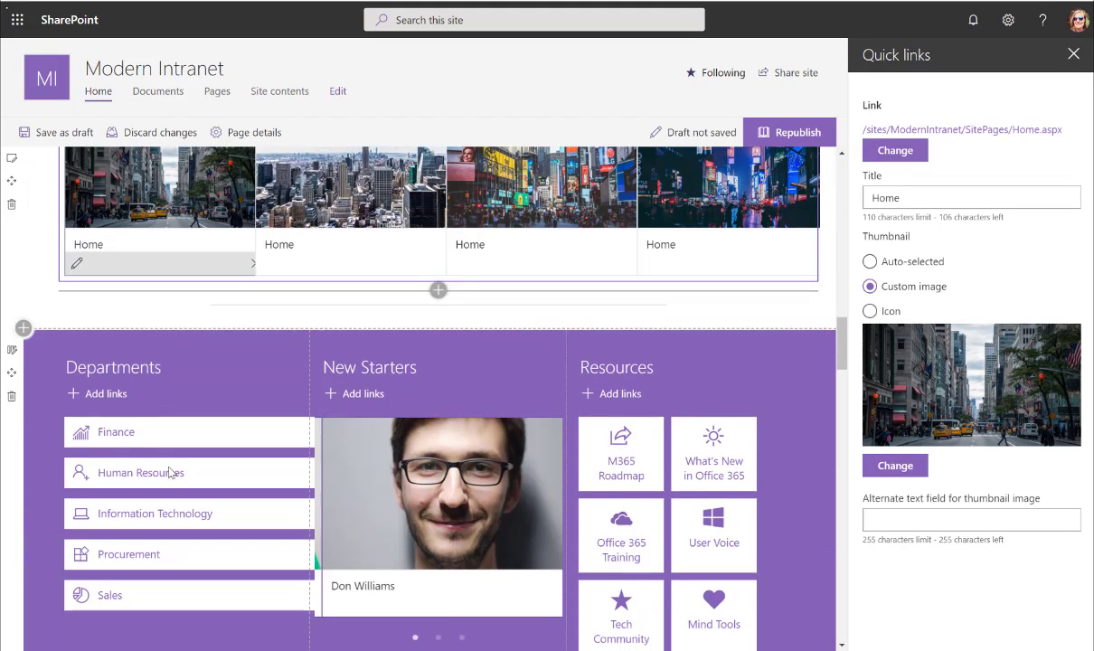
scroll(168, 471, down, 2)
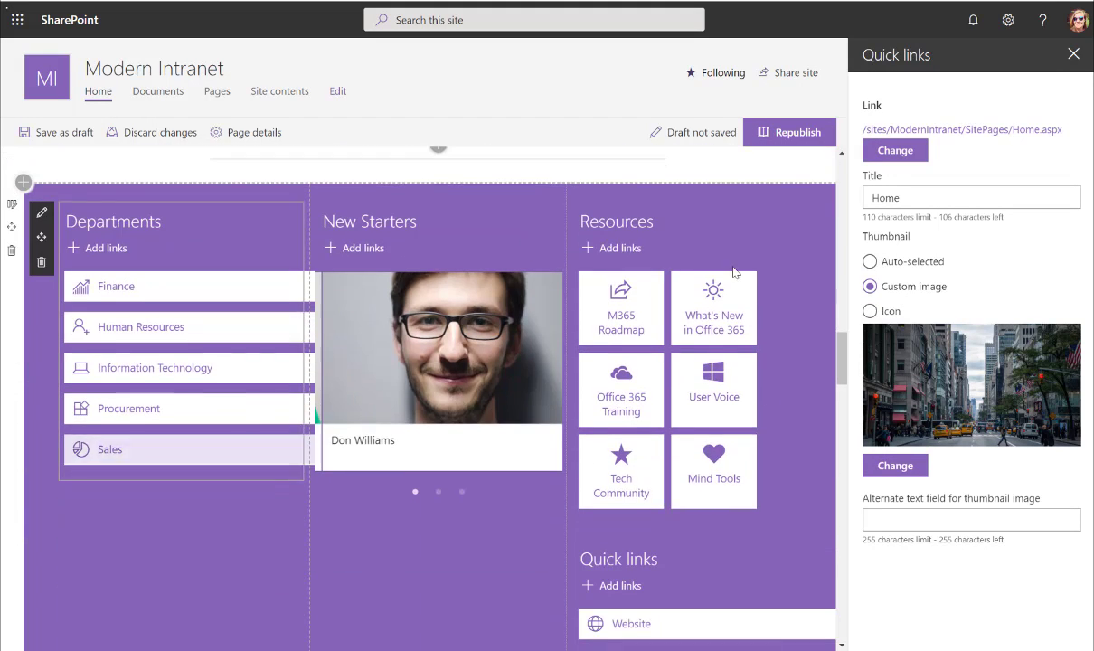
click(42, 213)
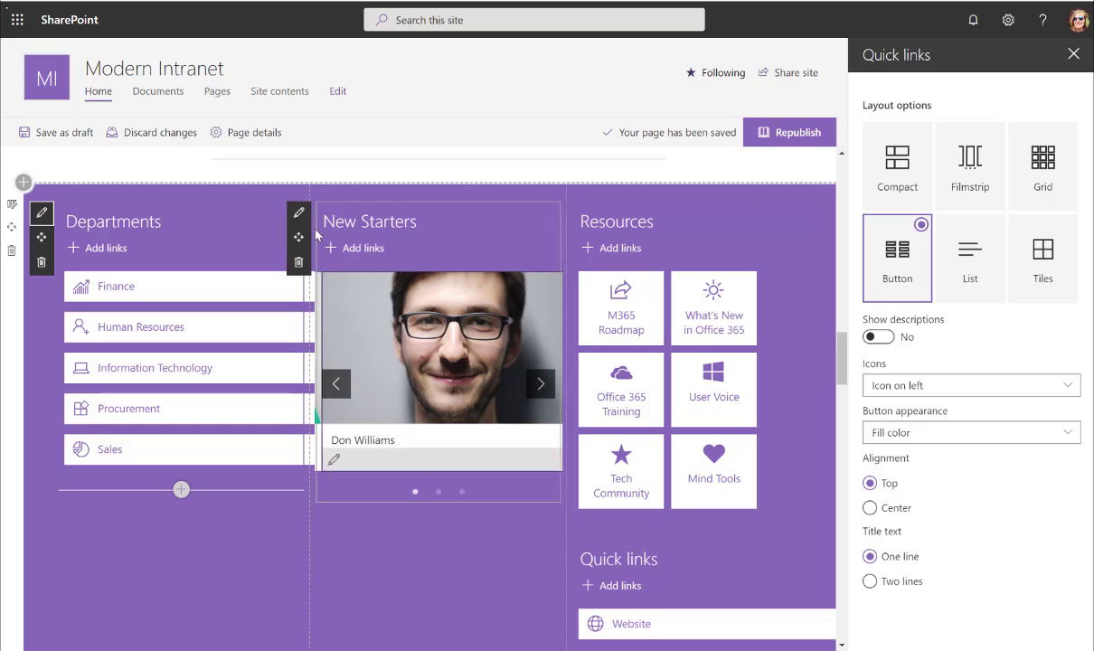
click(298, 213)
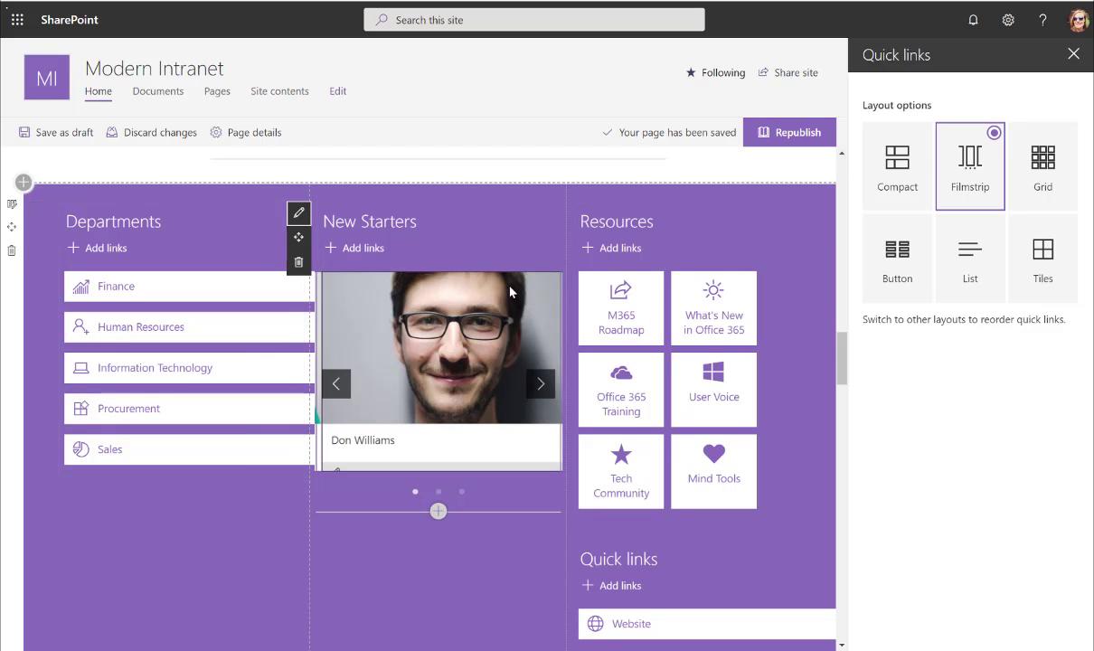
Advance the New Starters filmstrip to its last photo
click(541, 384)
click(541, 385)
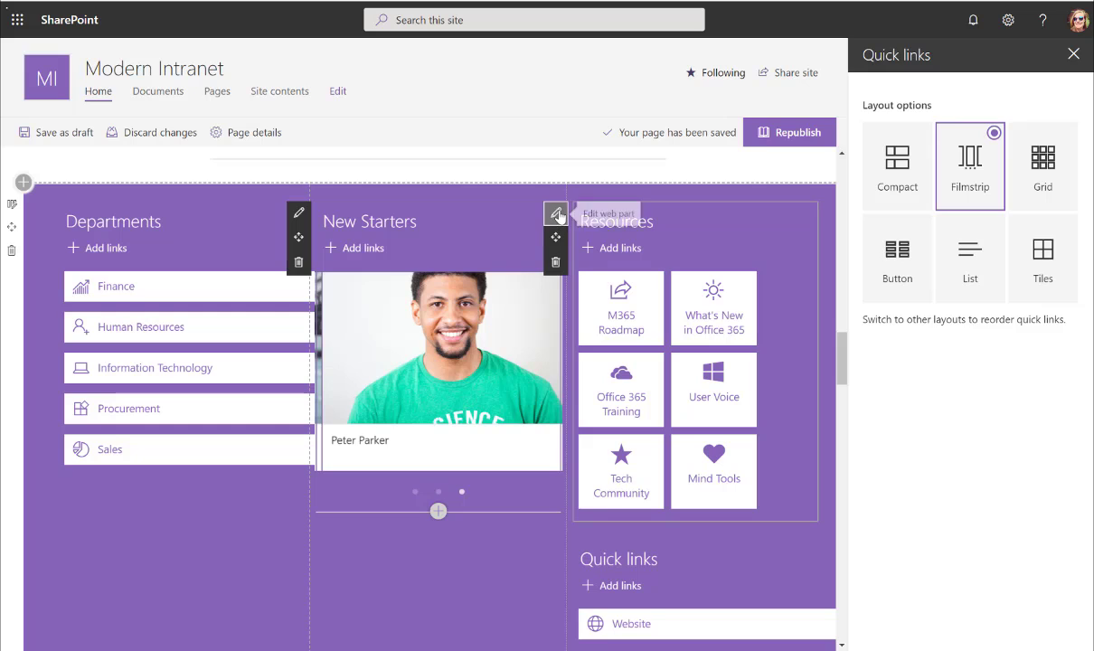
Review the Resources web part's layout settings and M365 Roadmap link details, plus the layout settings of the Quick links web part containing Website
click(588, 233)
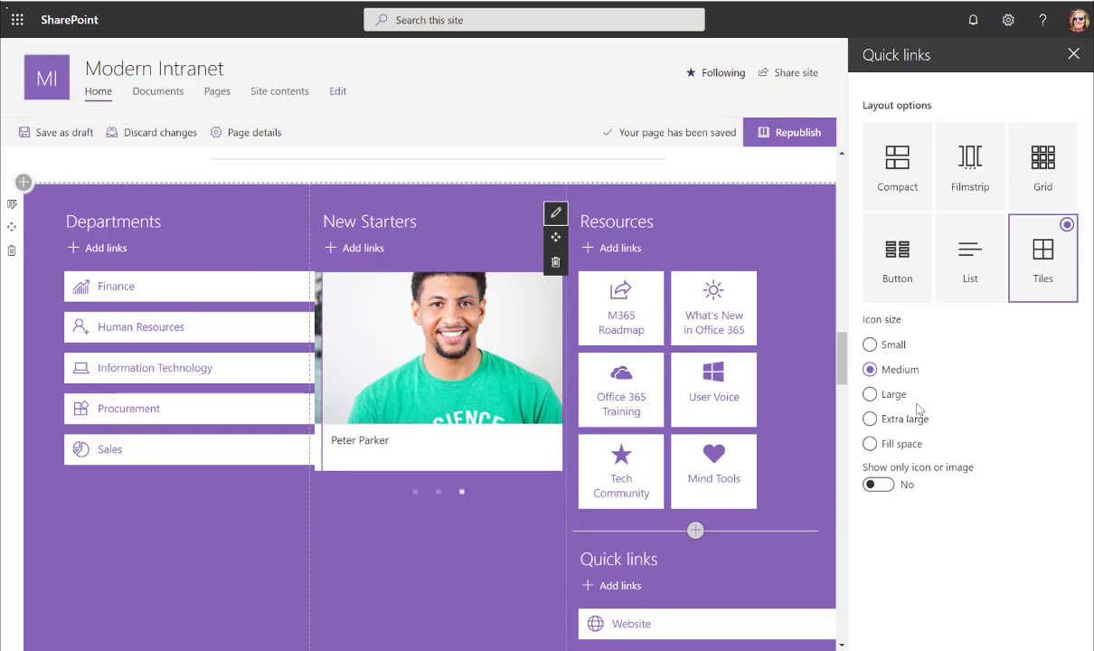
click(589, 330)
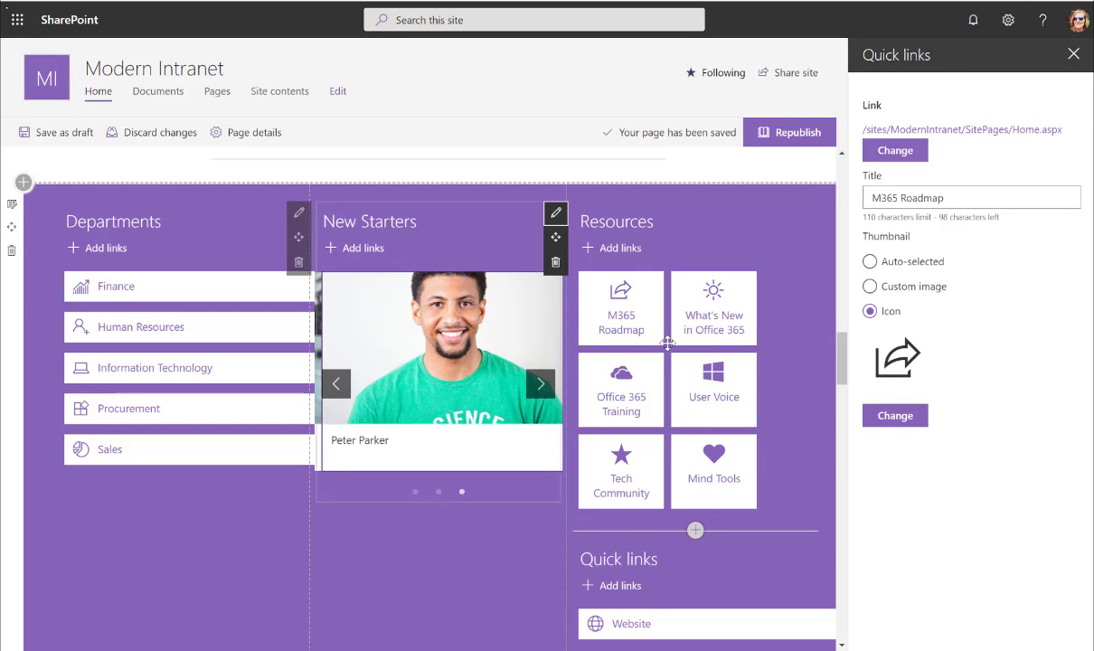
scroll(249, 570, down, 2)
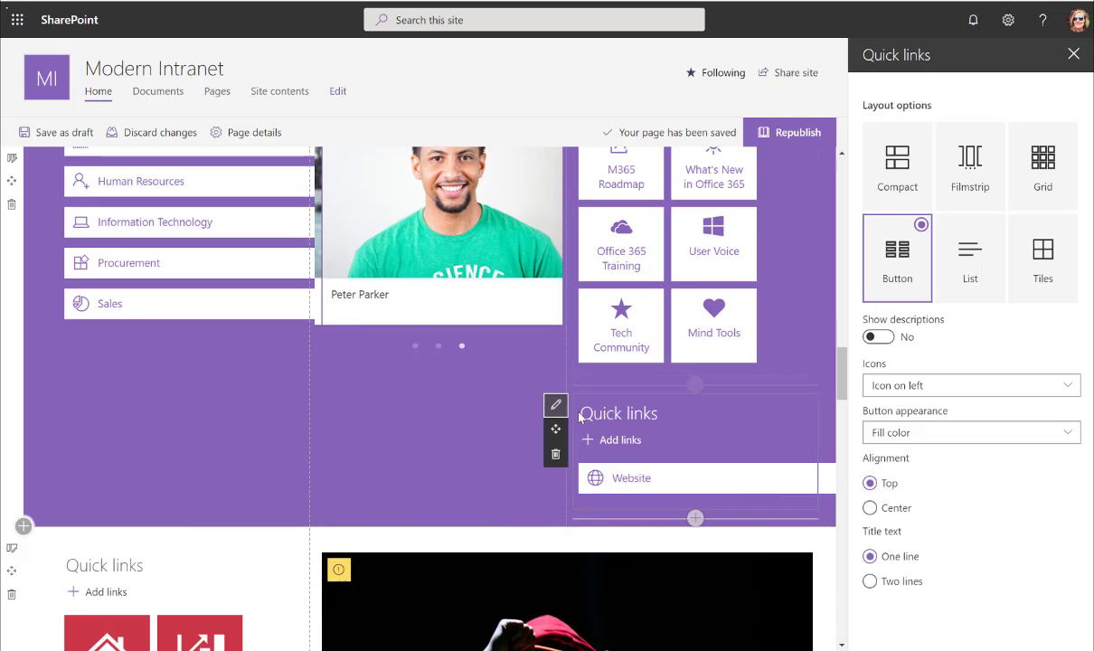
click(556, 404)
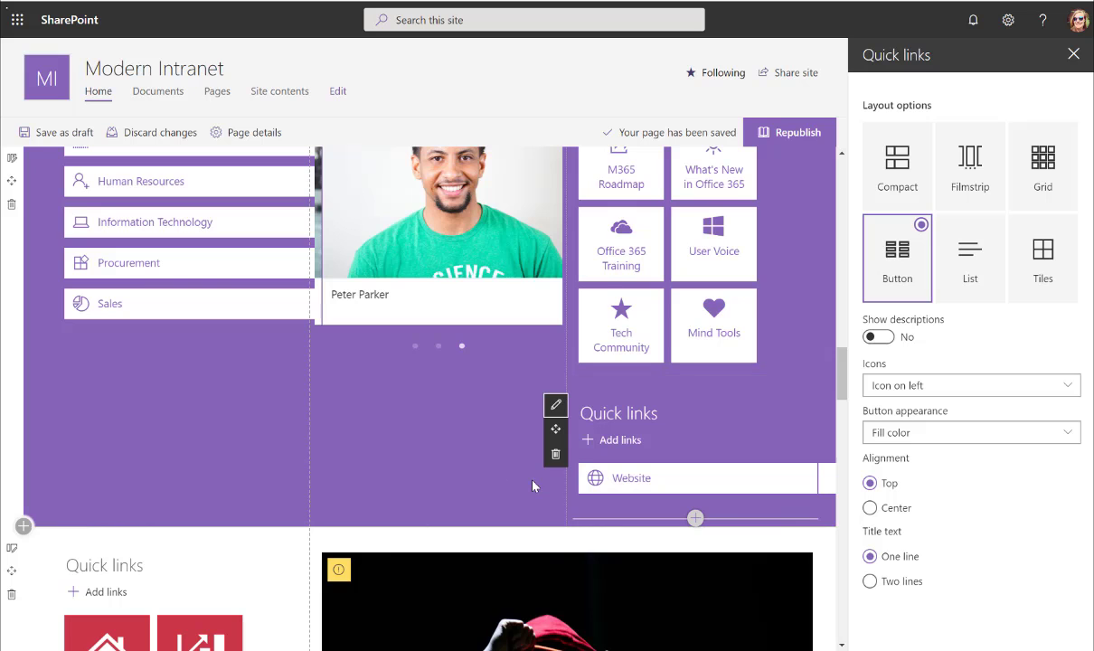
Review the layout settings of the Quick links web part with the red tiles and open its house-icon link's details
scroll(87, 458, down, 5)
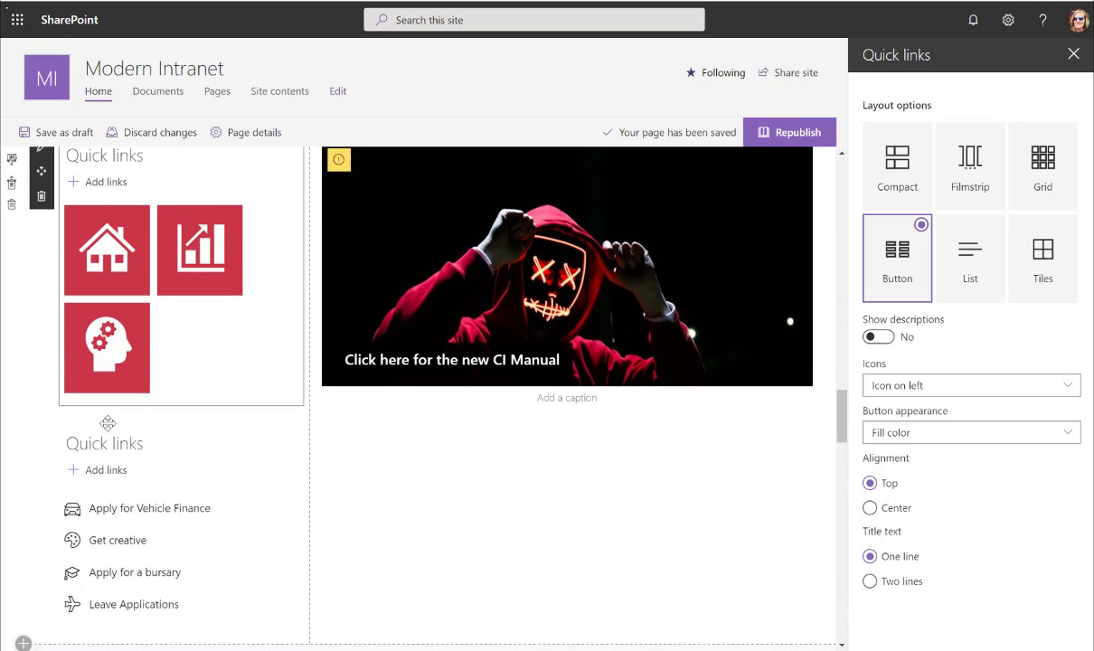
scroll(174, 311, up, 1)
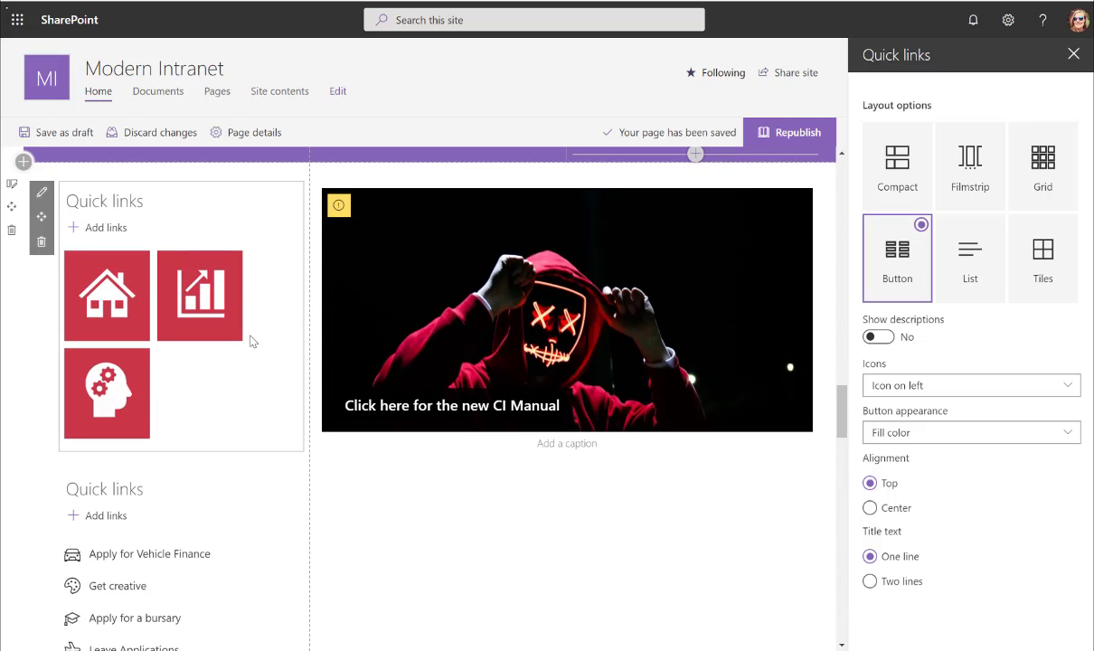
click(41, 194)
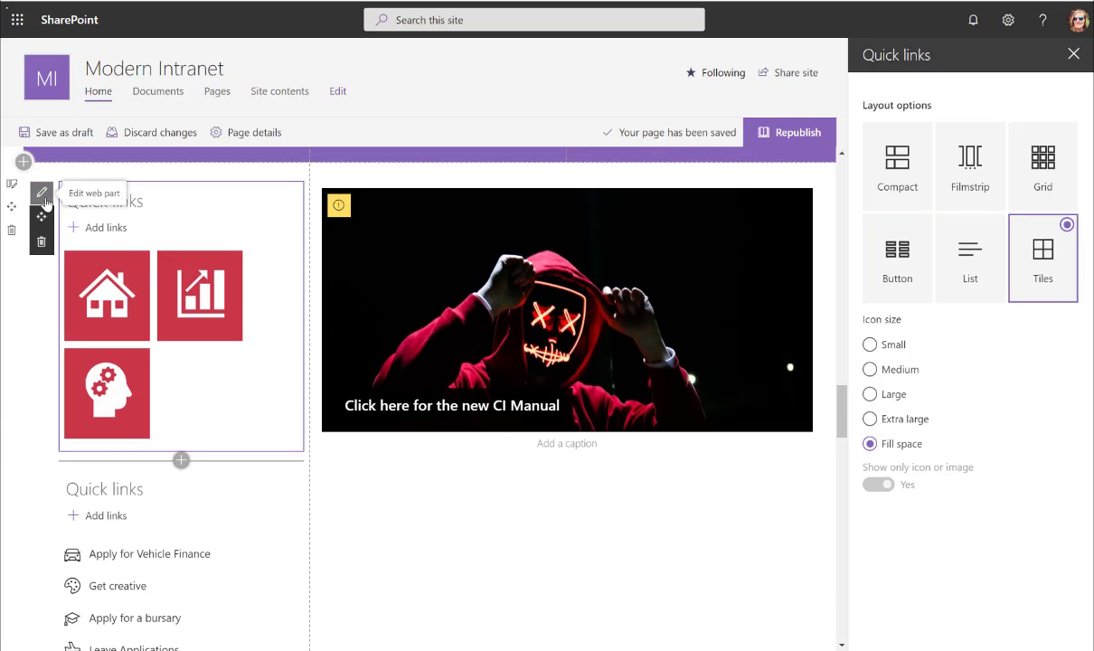
mouse_move(107, 327)
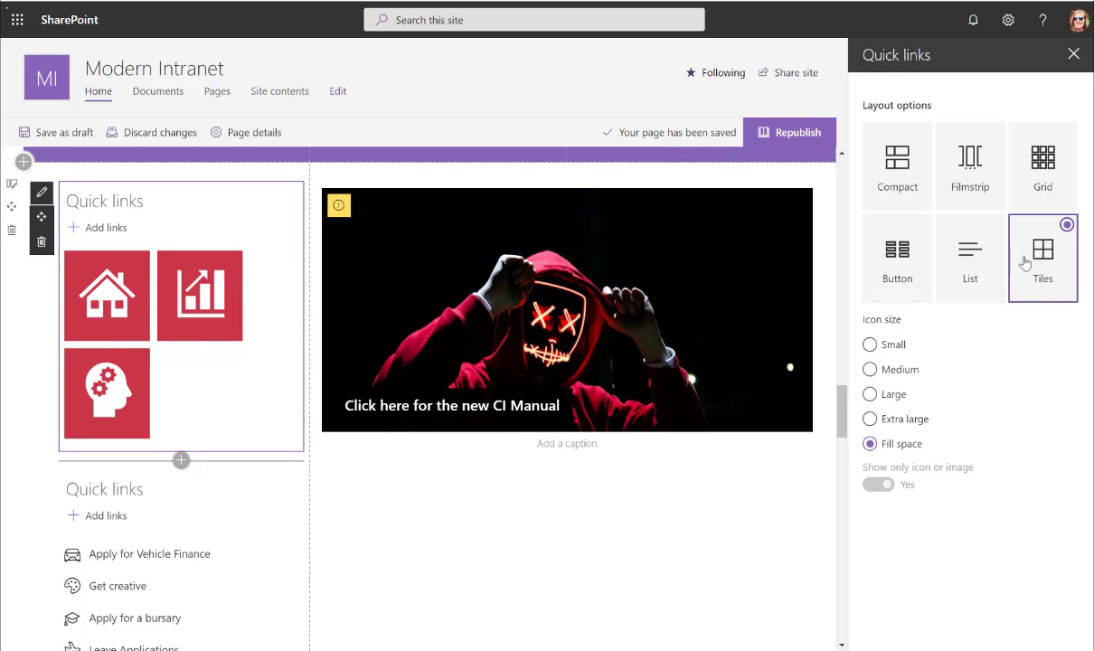
click(76, 329)
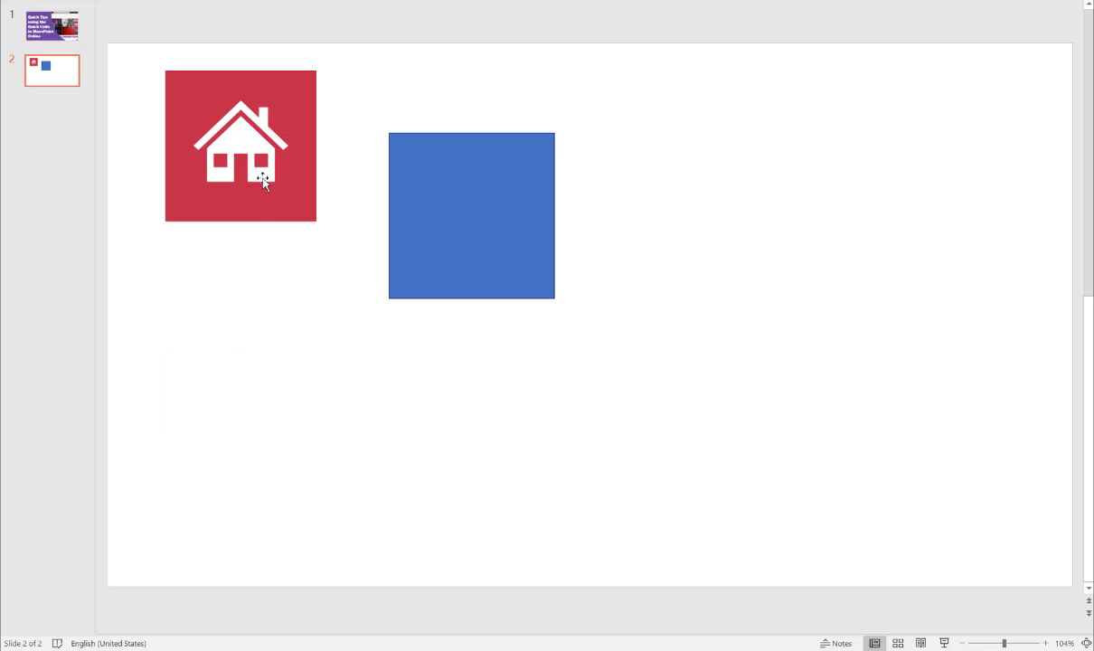
In PowerPoint, fill the blue square with the house tile's red using the Eyedropper
click(499, 201)
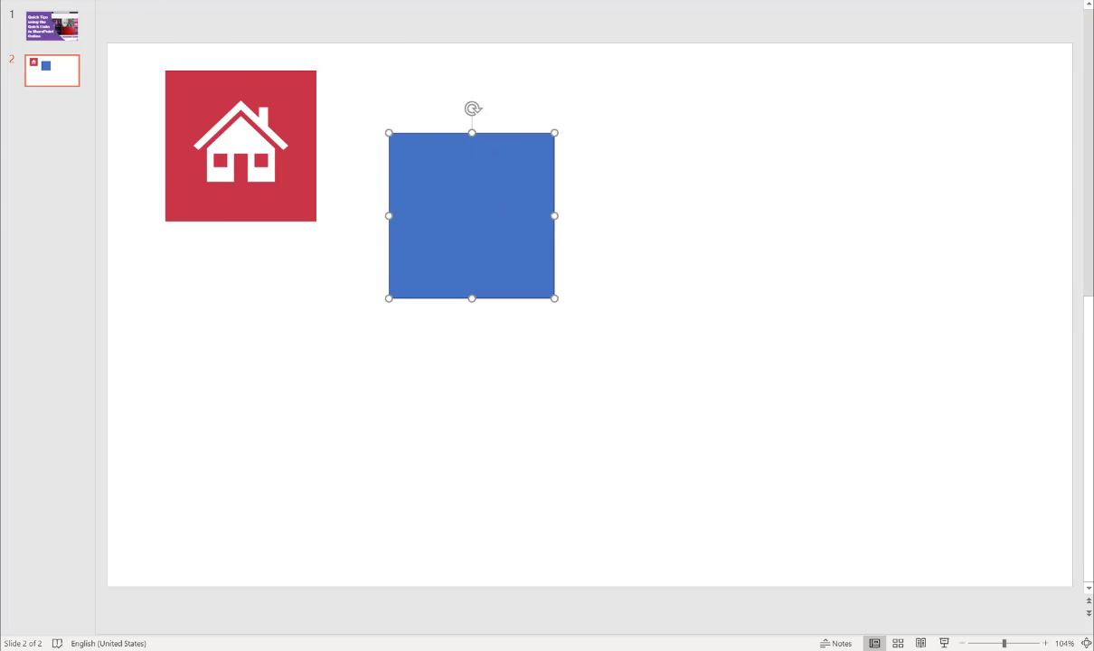
click(527, 9)
click(366, 6)
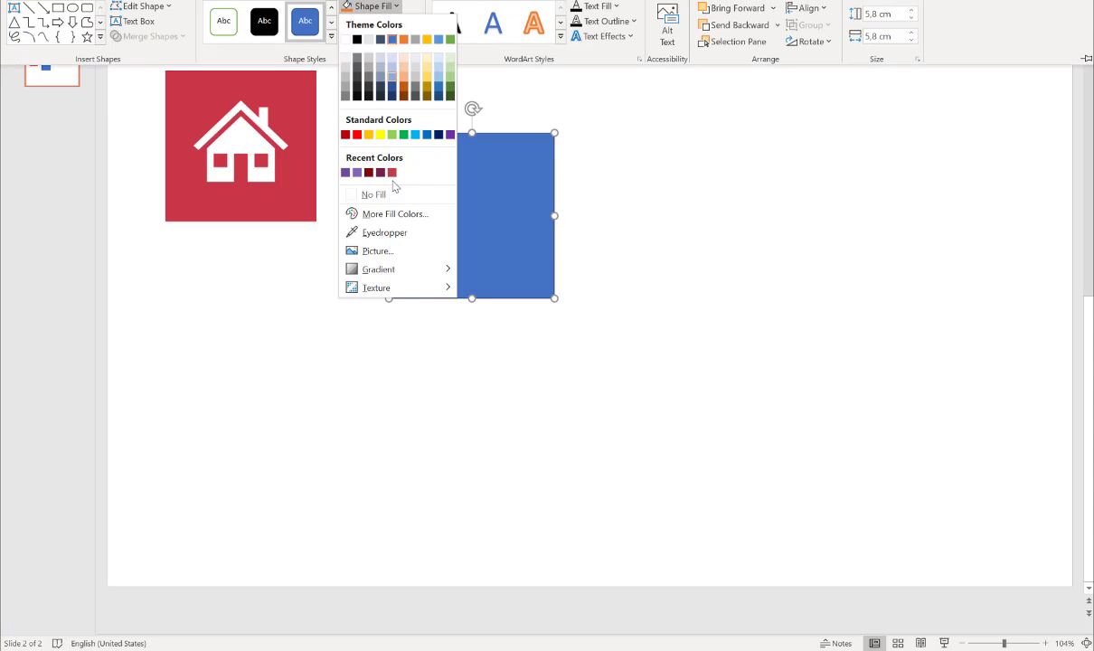
click(372, 232)
click(293, 89)
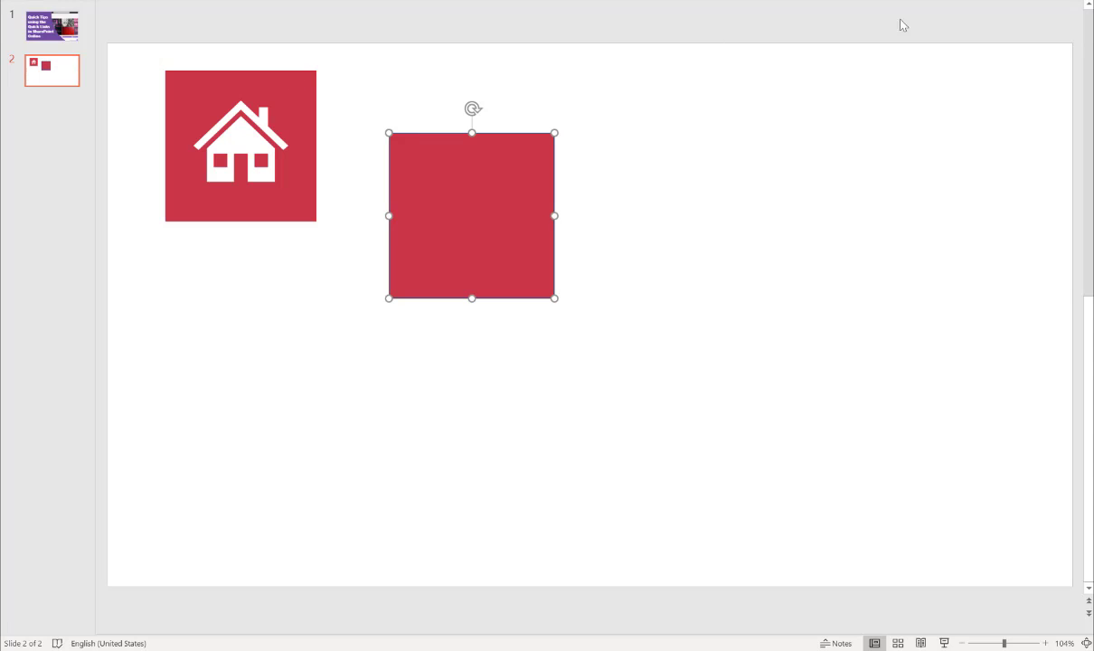
Remove the outline from the plain red square
click(620, 24)
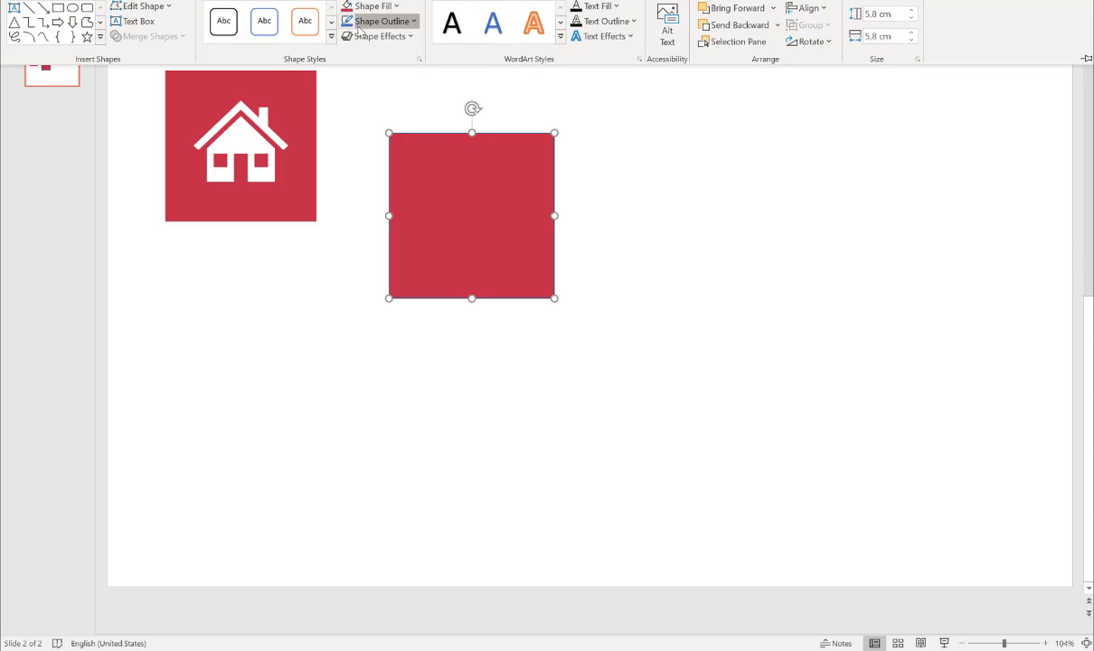
click(378, 21)
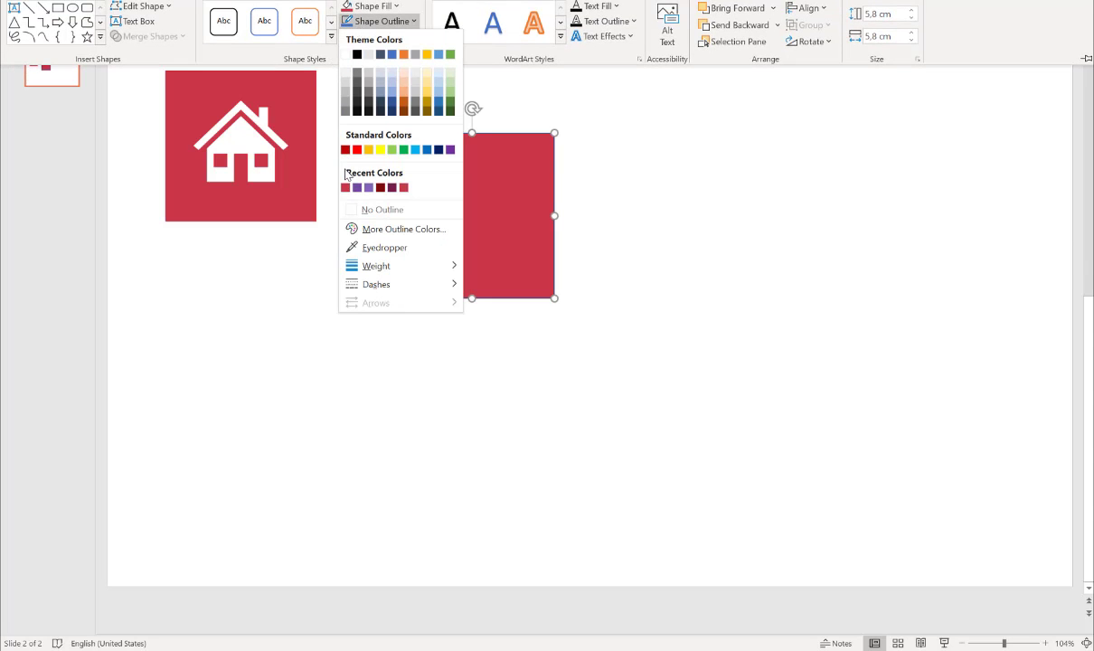
click(352, 209)
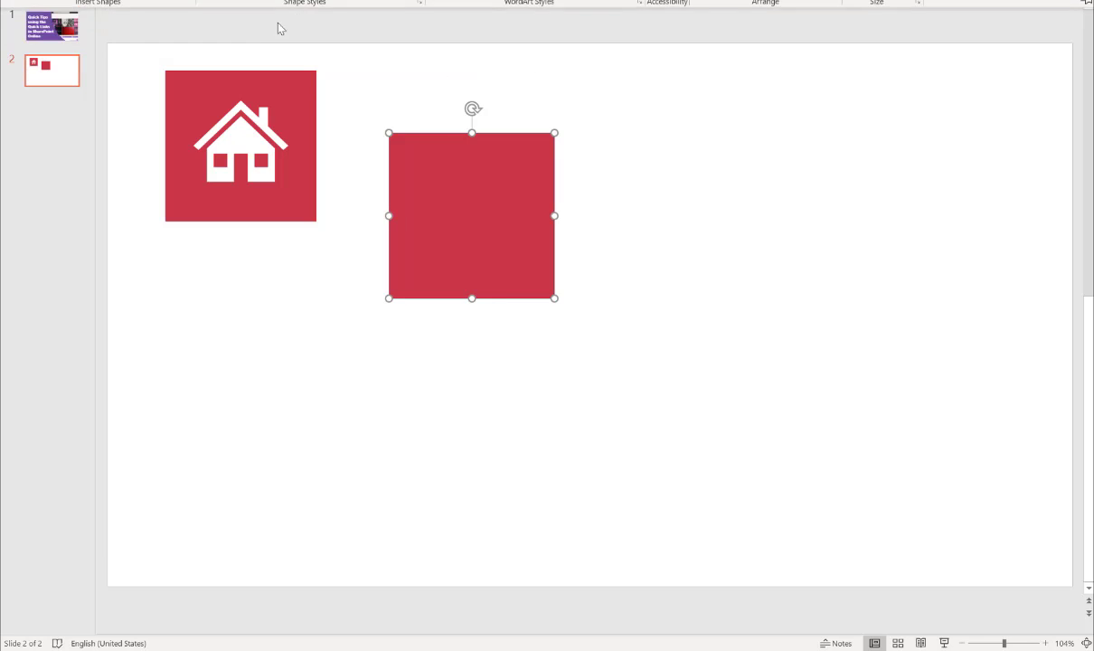
Insert the theatre masks icon from the Arts category of the icon library onto the slide
click(289, 2)
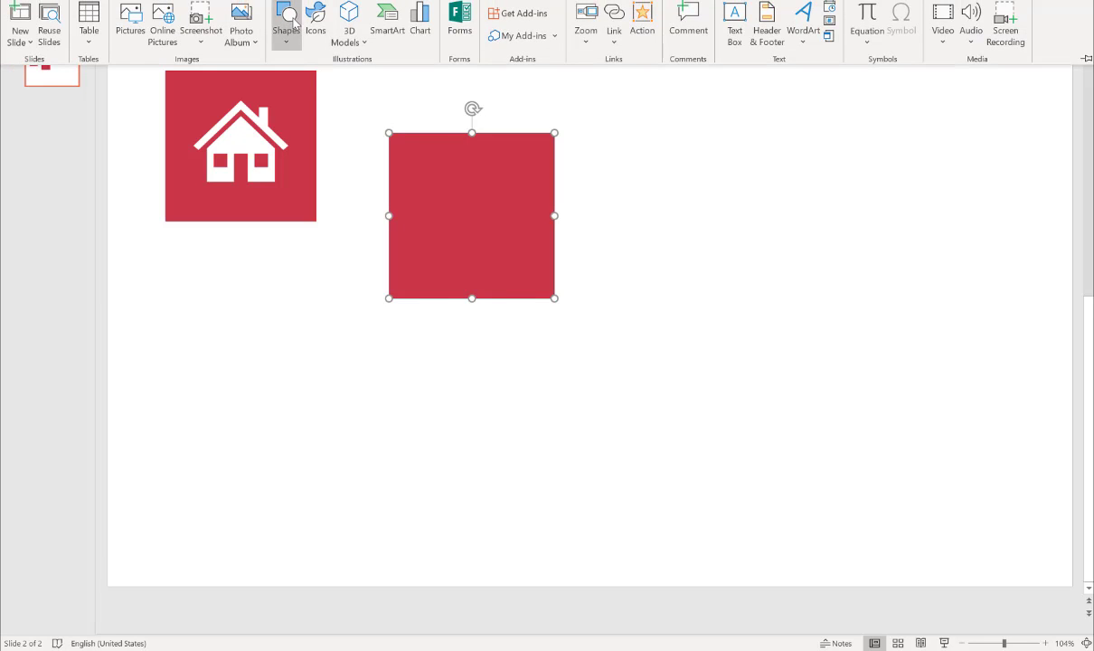
click(310, 20)
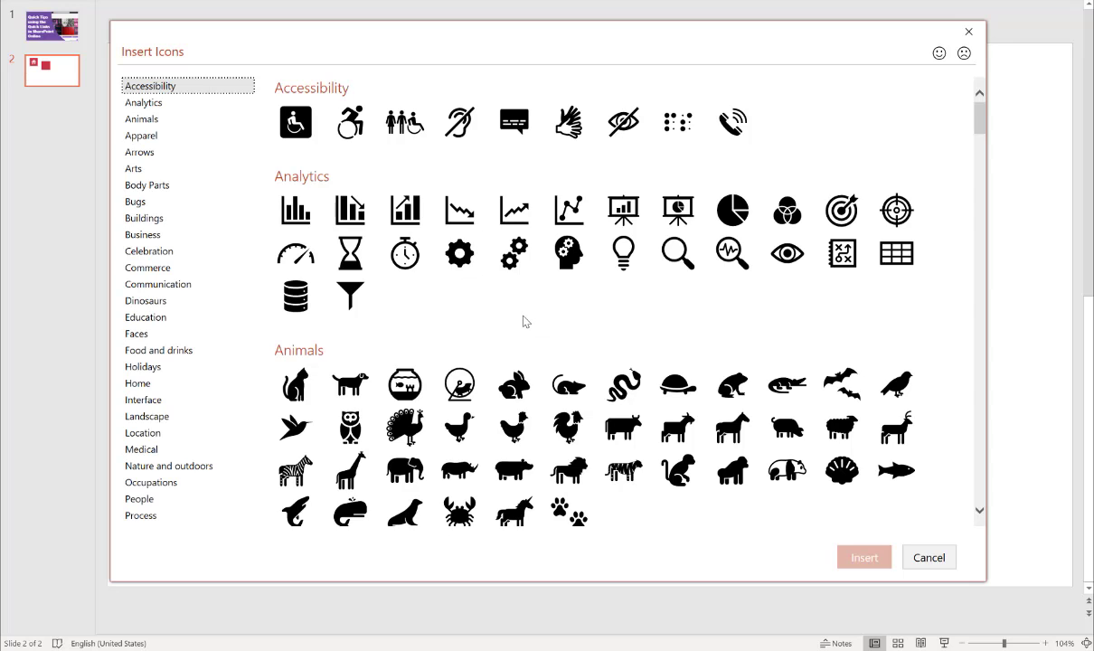
scroll(524, 321, down, 10)
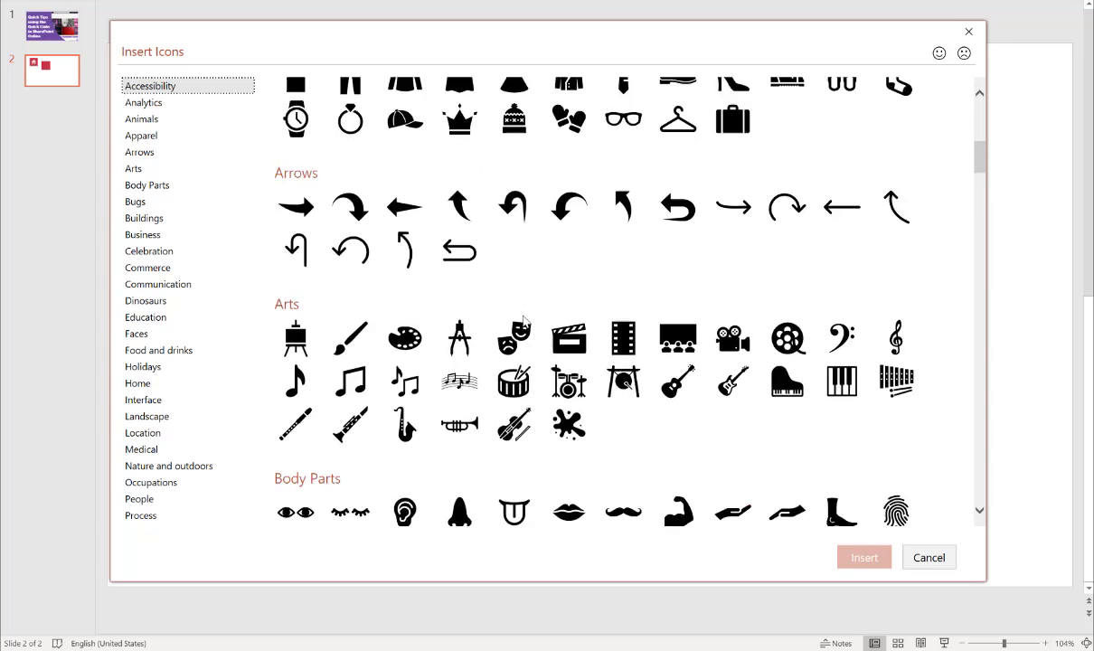
scroll(525, 321, down, 2)
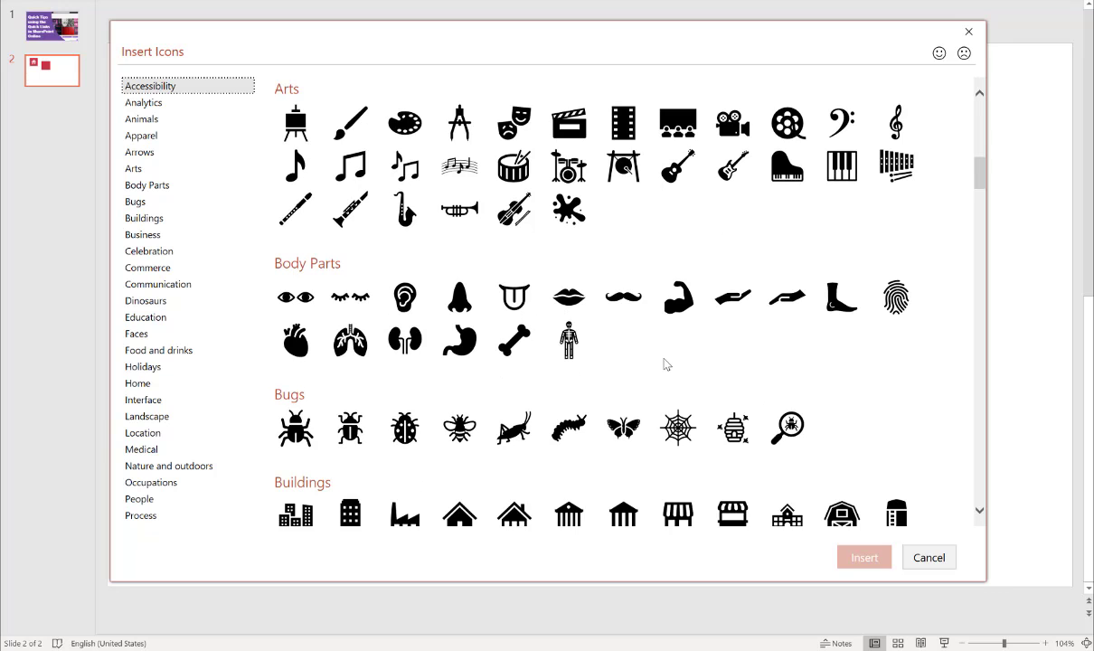
click(515, 127)
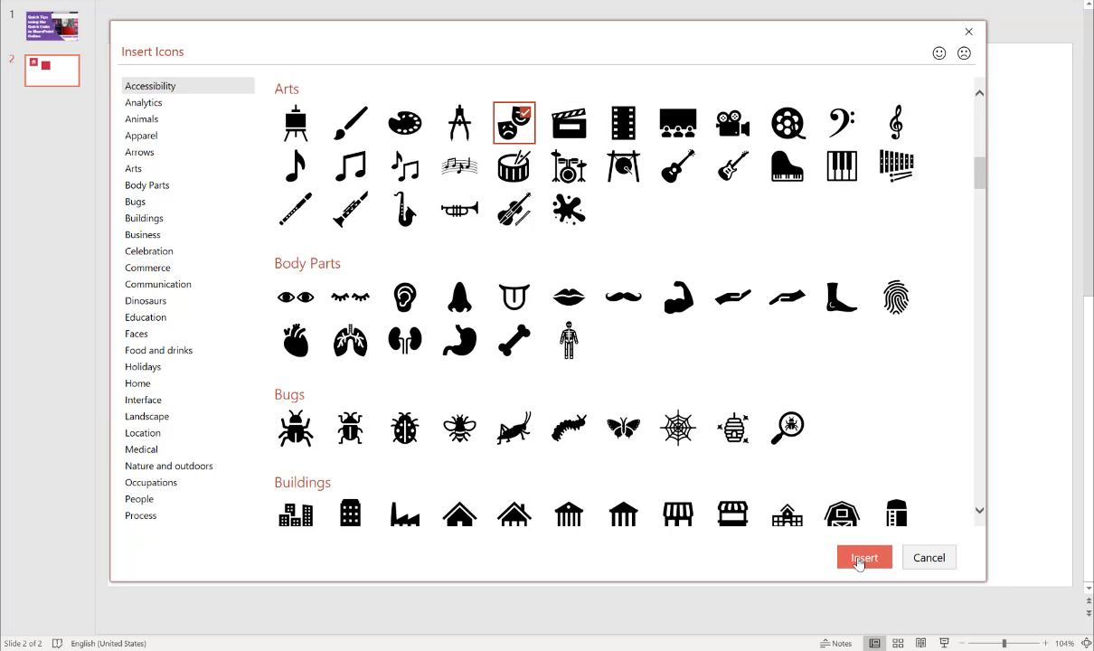
click(857, 559)
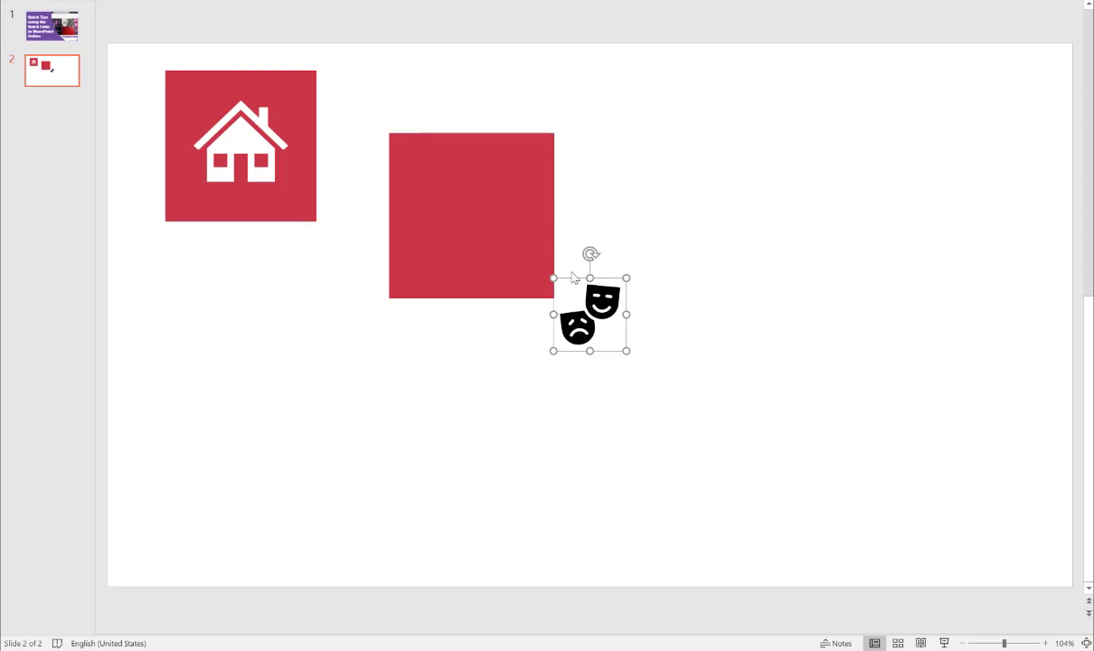
Place the masks icon on the plain red square and enlarge it to about 4.79 cm high and wide
drag(607, 311, 476, 196)
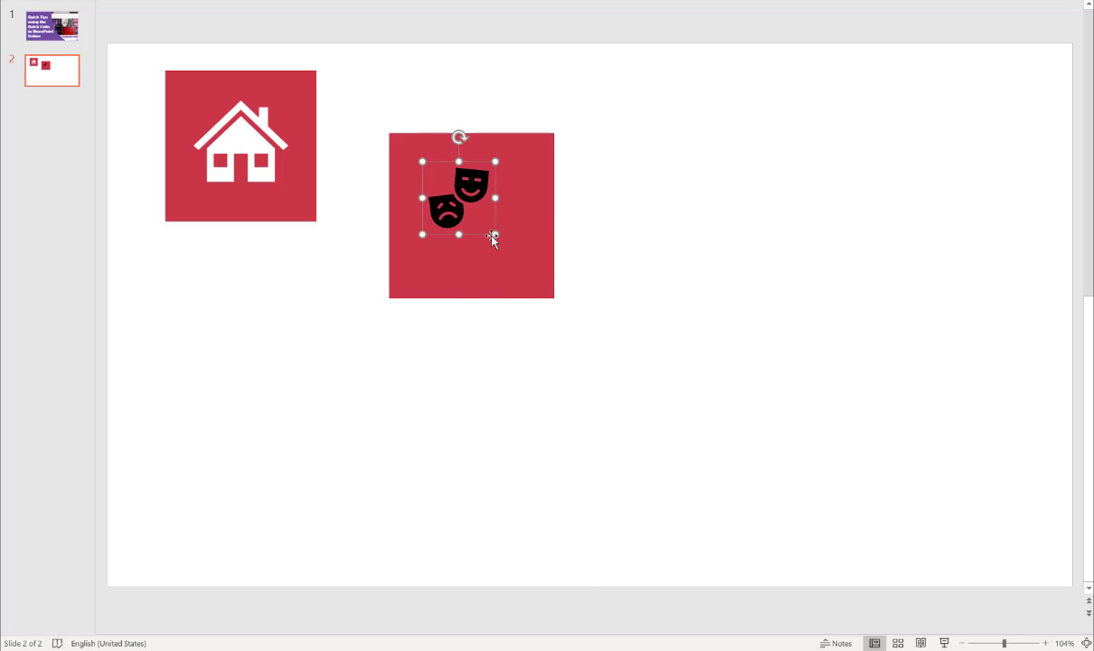
drag(495, 237, 542, 297)
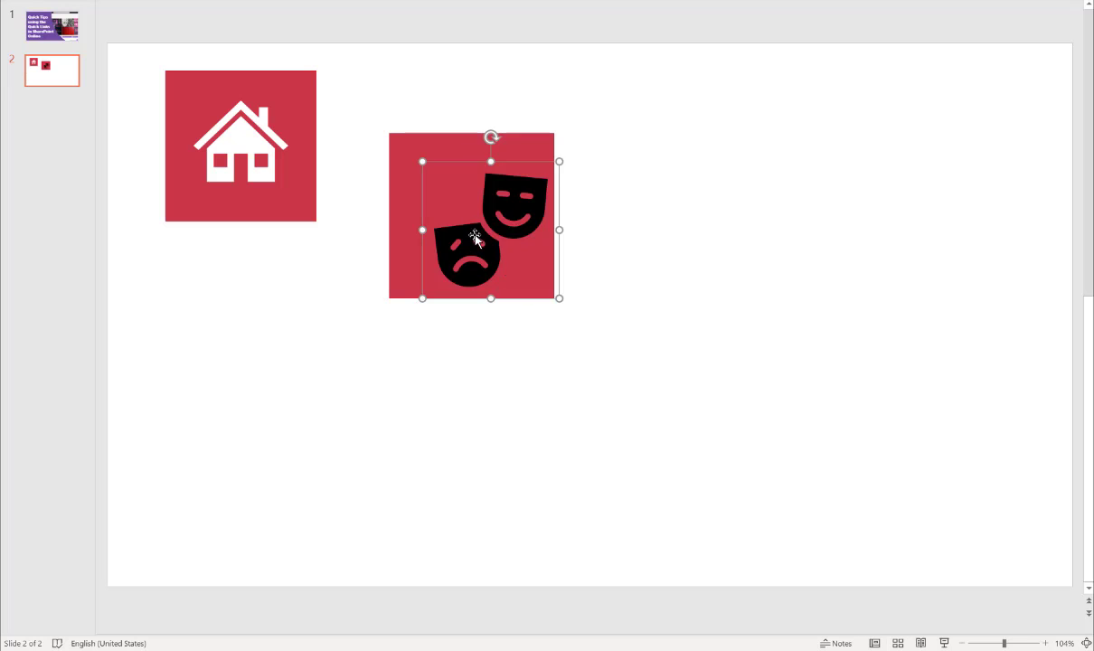
drag(448, 222, 464, 232)
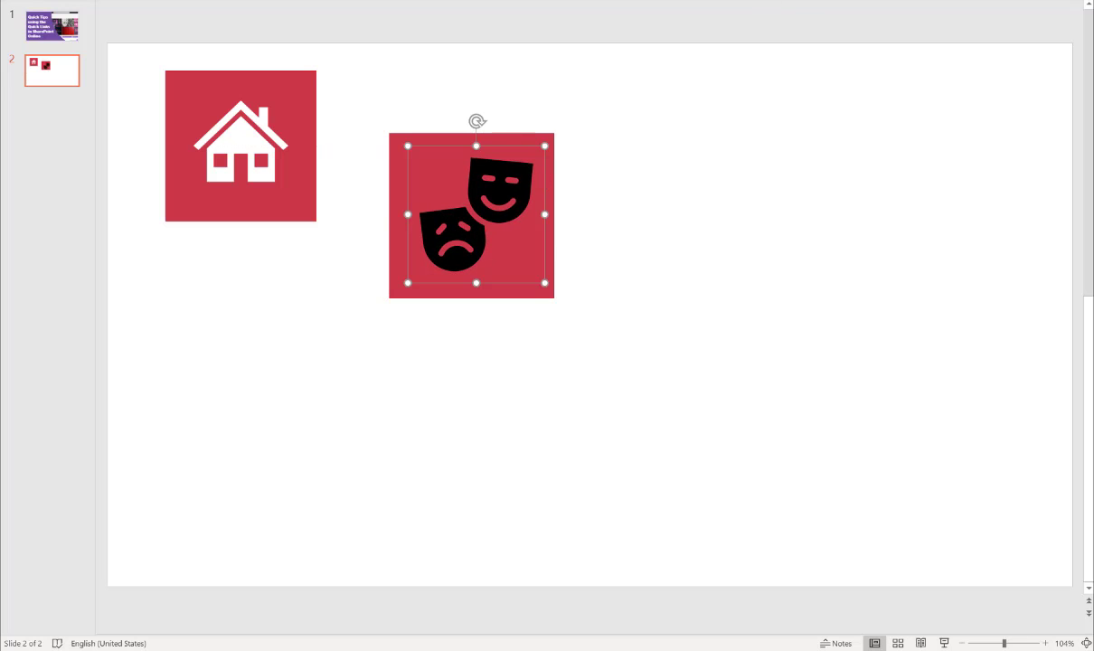
Fill the masks icon with white and centre it on the red square
click(434, 3)
click(429, 6)
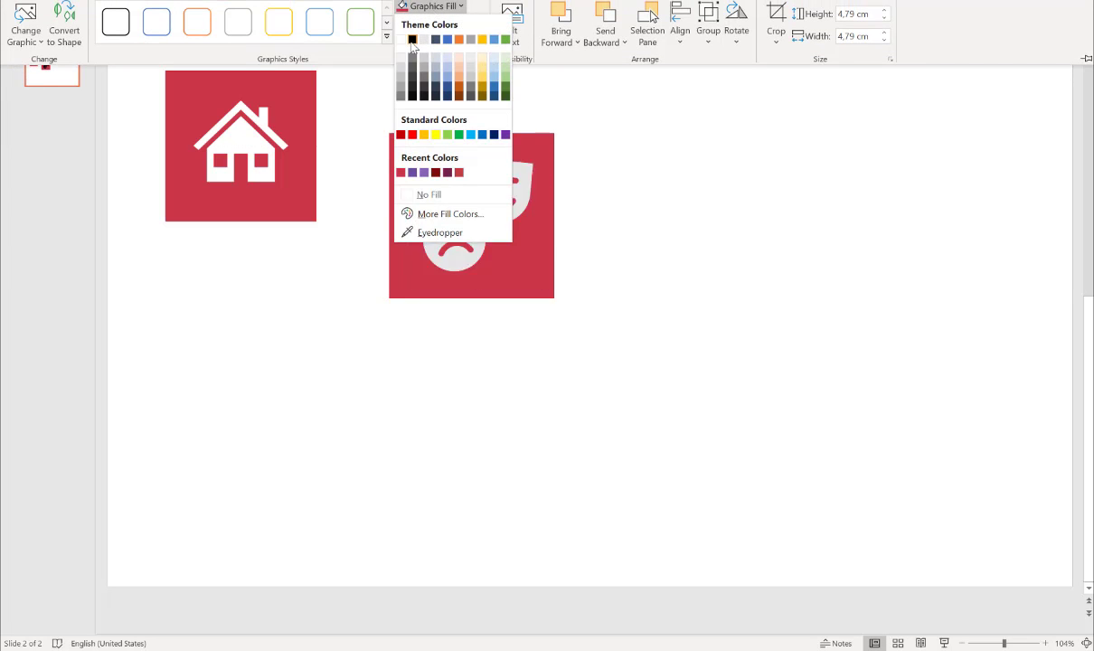
click(402, 40)
click(373, 108)
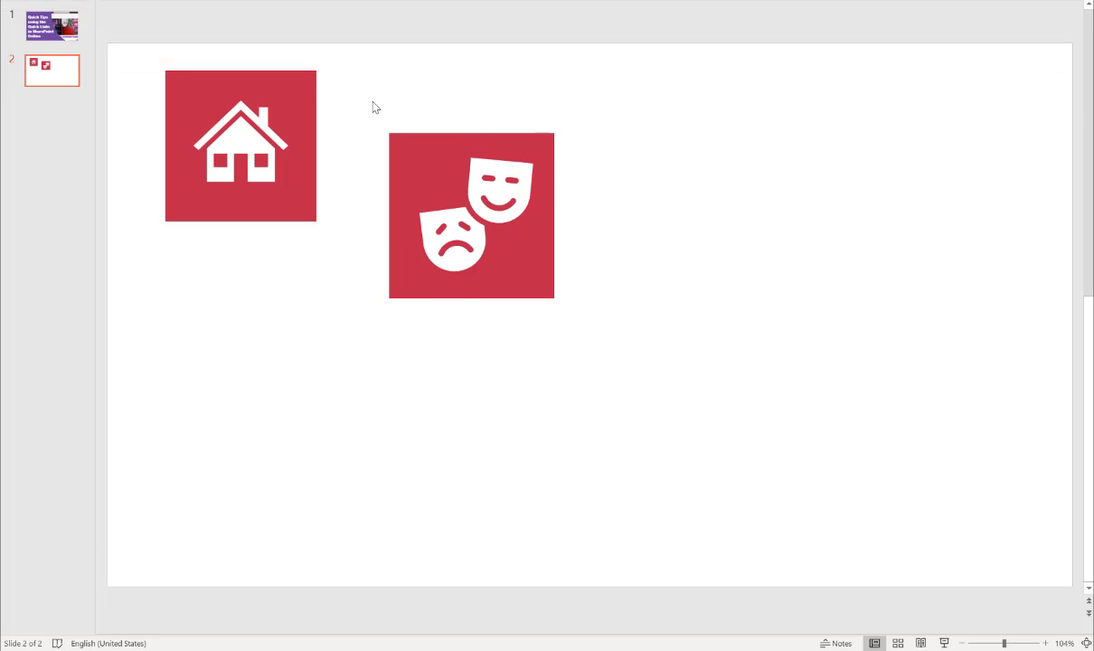
drag(486, 216, 479, 210)
Select the red square and masks icon together and show the Save as Picture option without saving
drag(371, 96, 612, 391)
right_click(488, 210)
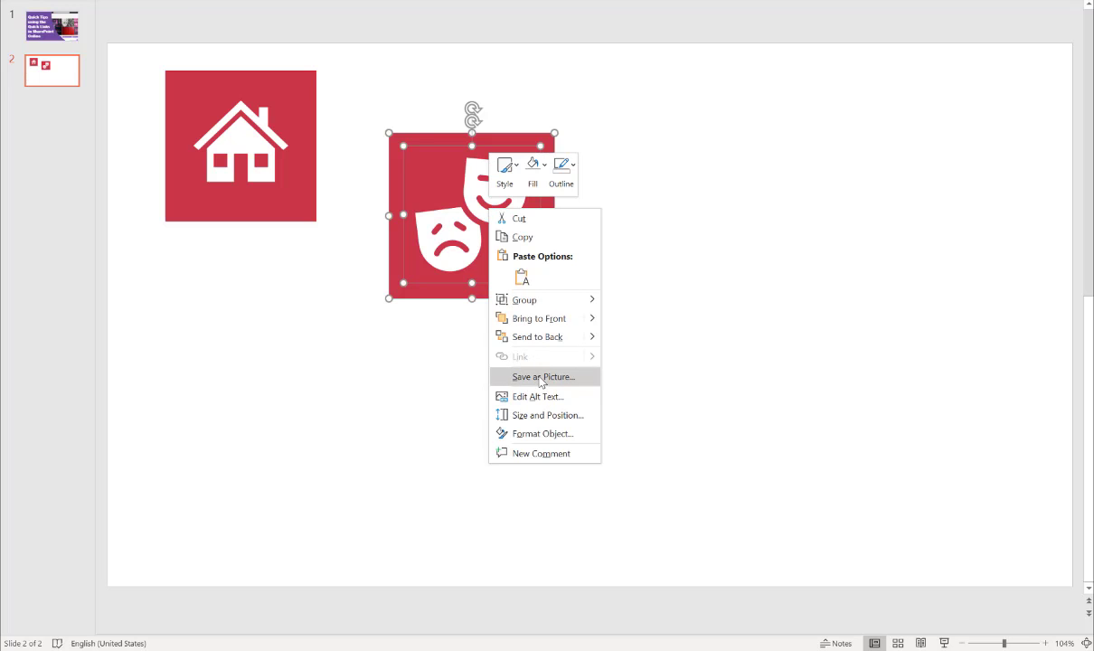
key(Escape)
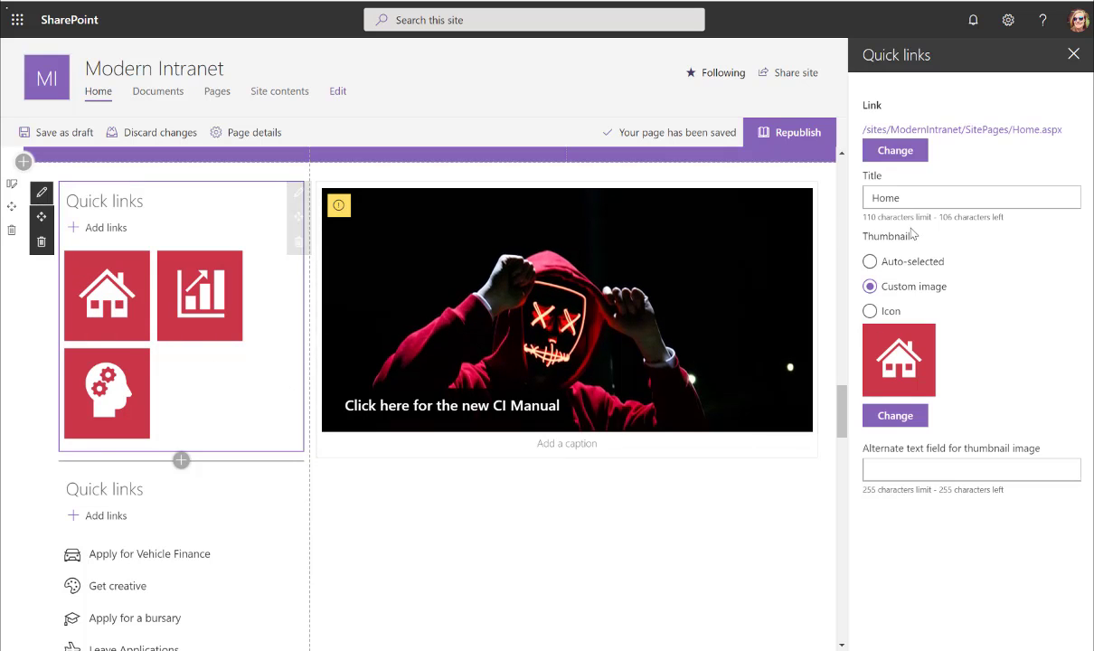
Back in SharePoint, try the Extra large icon size on the red-tile Quick links web part and restore Fill space
click(41, 192)
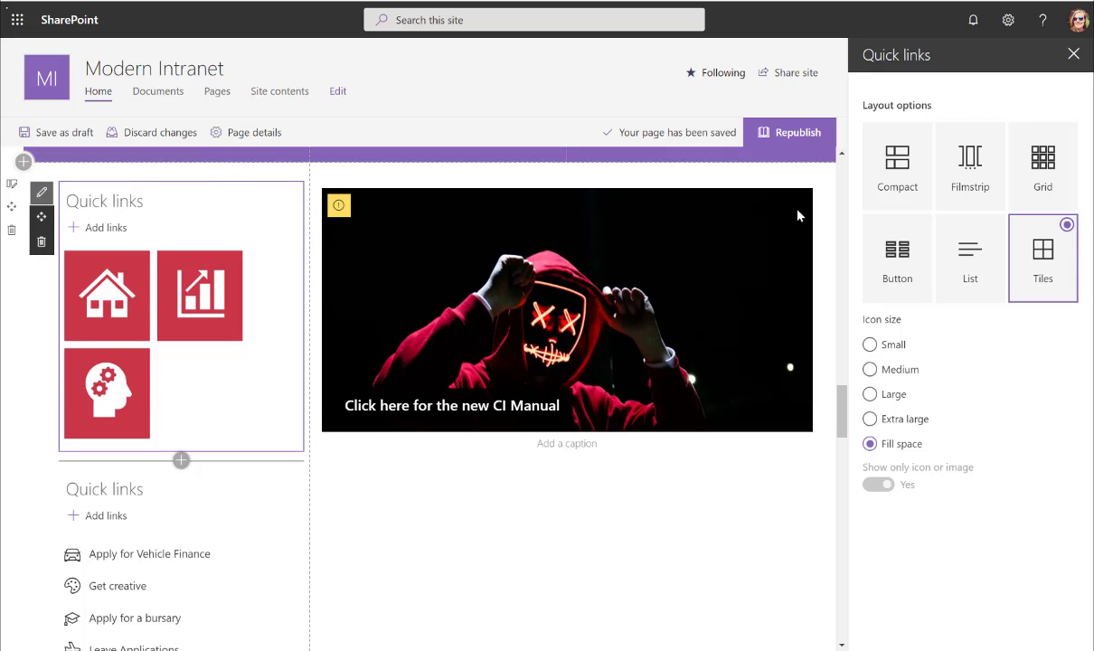
click(883, 423)
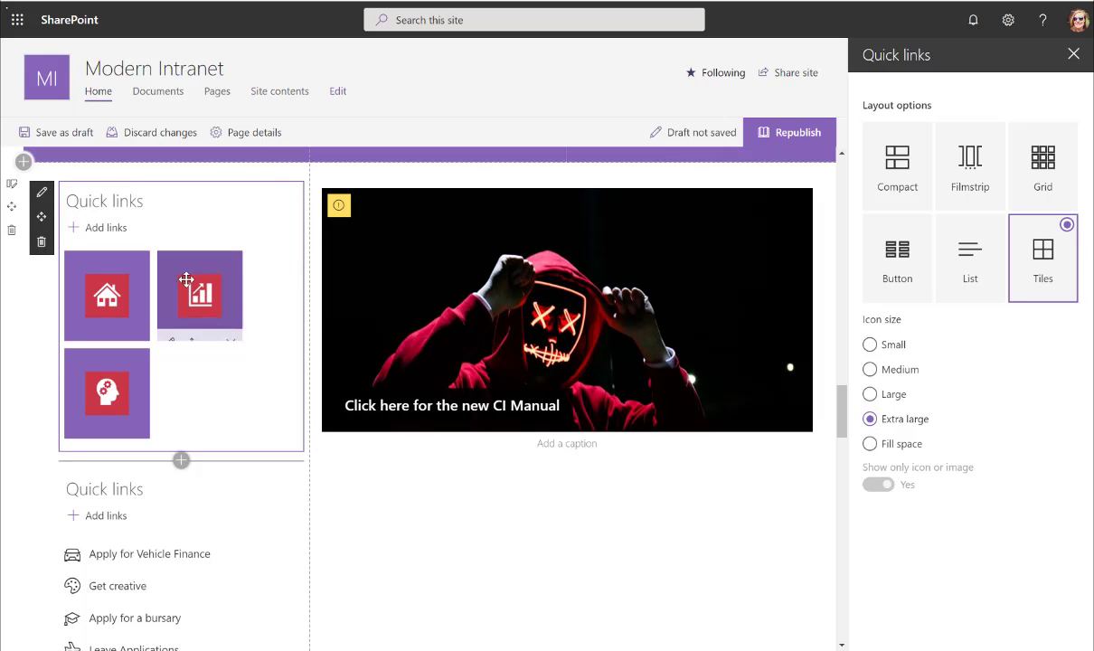
click(869, 444)
Review the layout settings of the Quick links list beneath the red tiles and its Apply for Vehicle Finance link details
scroll(53, 381, down, 3)
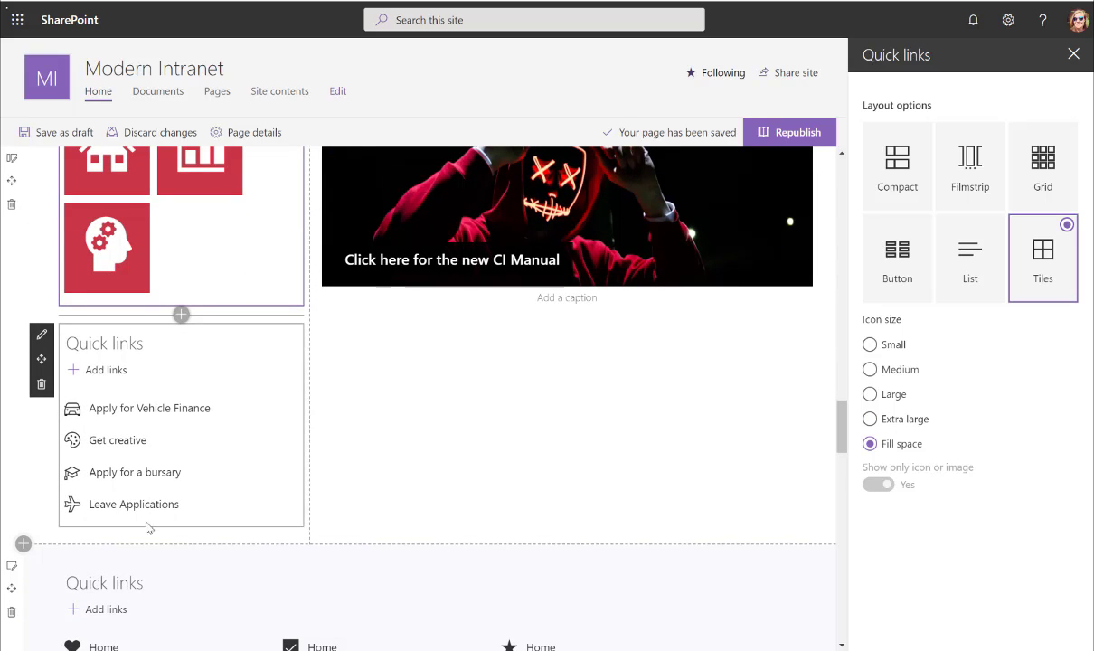
click(43, 336)
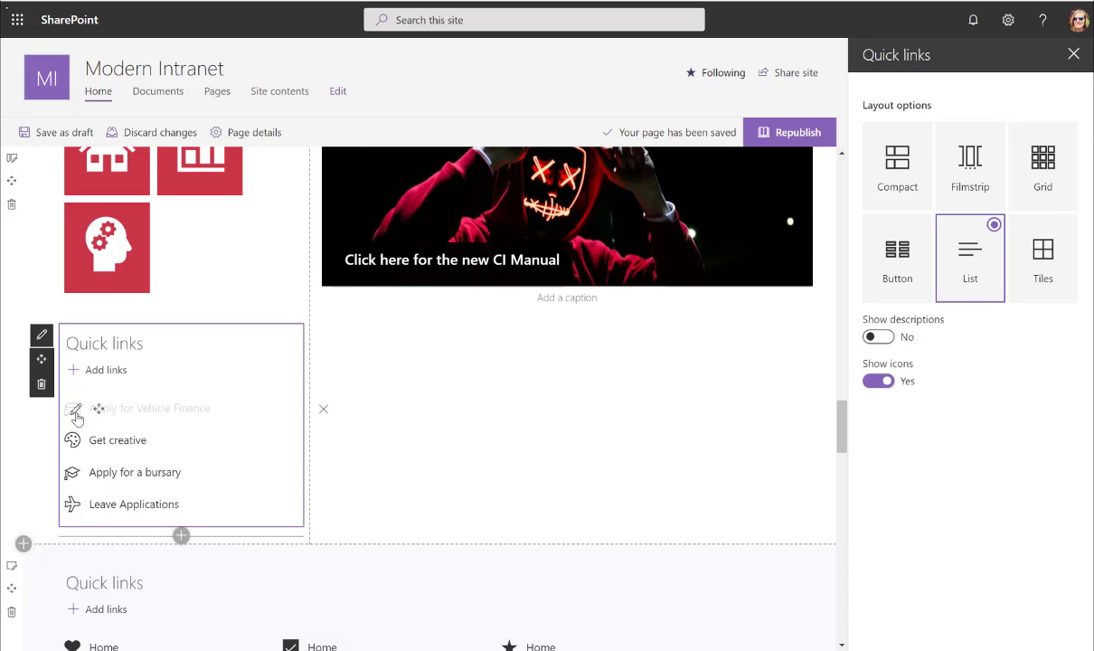
click(75, 412)
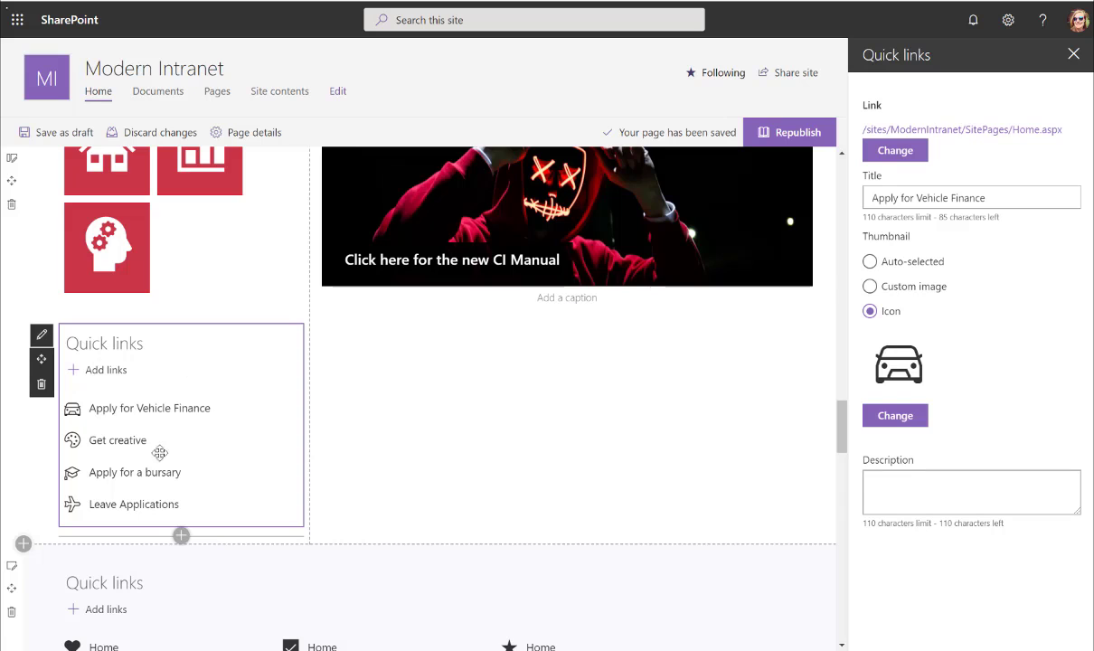
scroll(160, 441, down, 3)
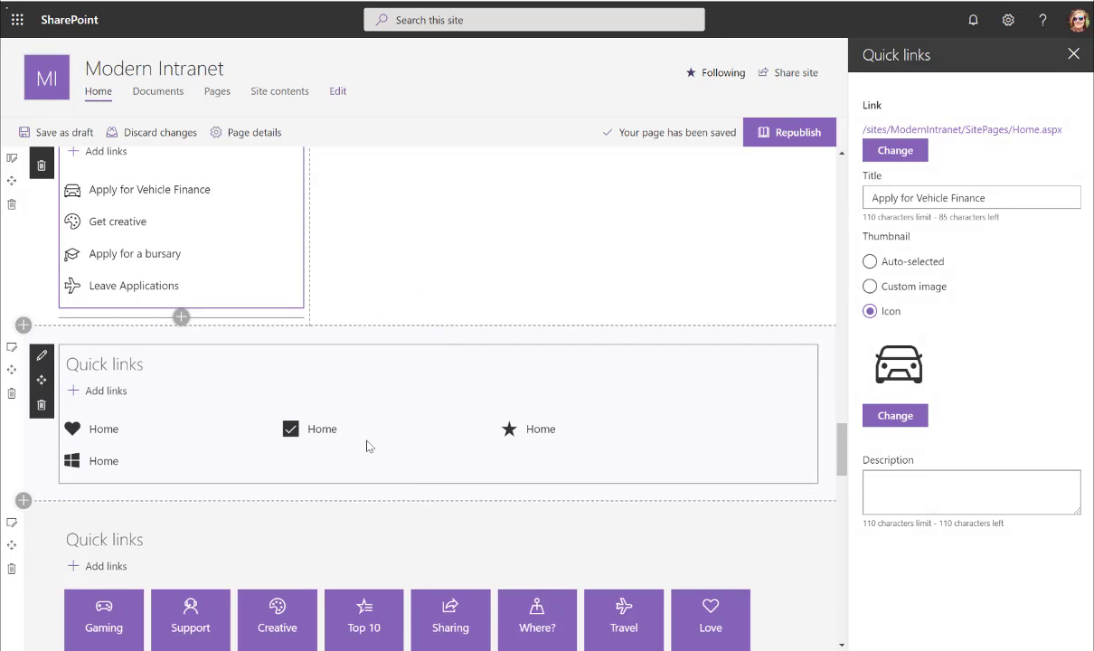
Review the layout settings of the four-link Home list and of the purple Gaming-to-Settings tiles
click(40, 355)
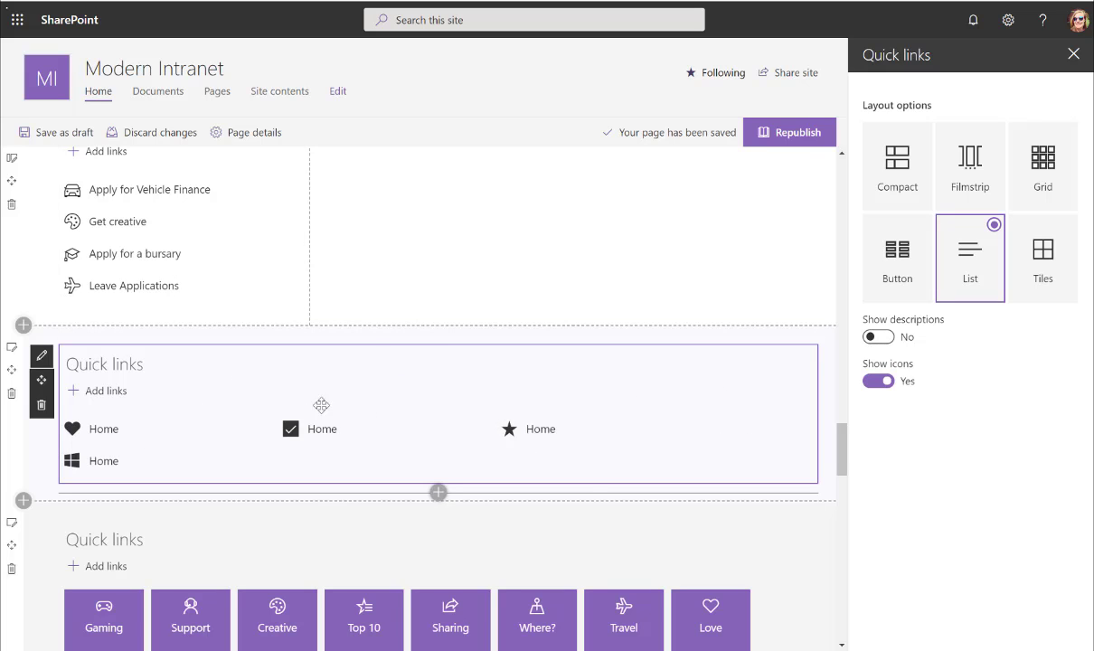
scroll(320, 407, down, 1)
scroll(320, 408, down, 2)
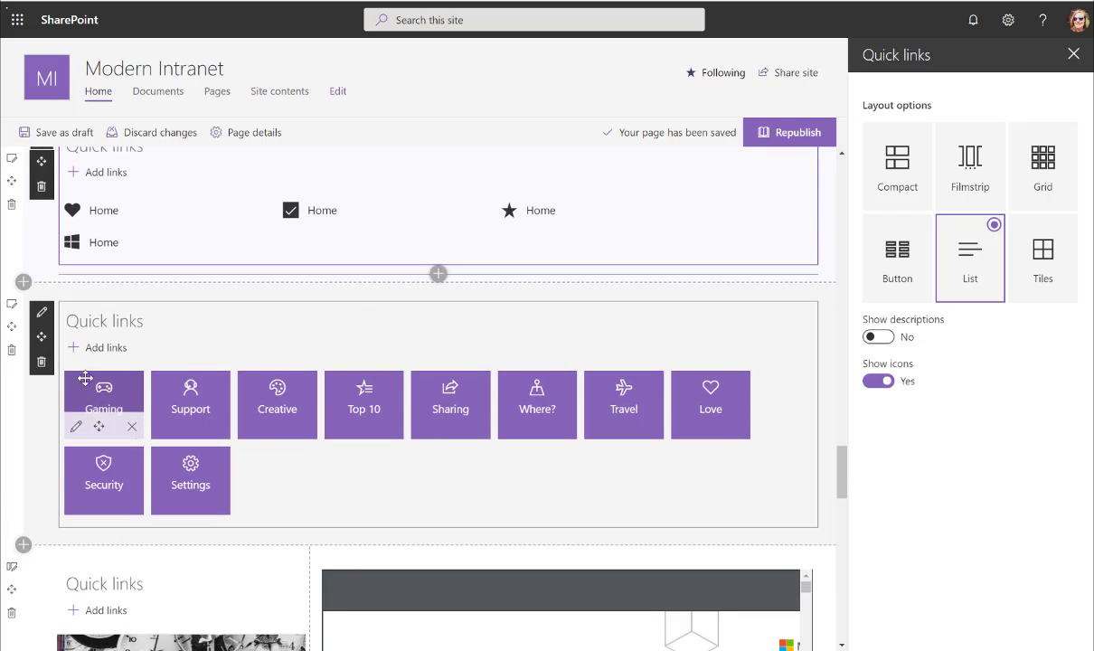
click(43, 314)
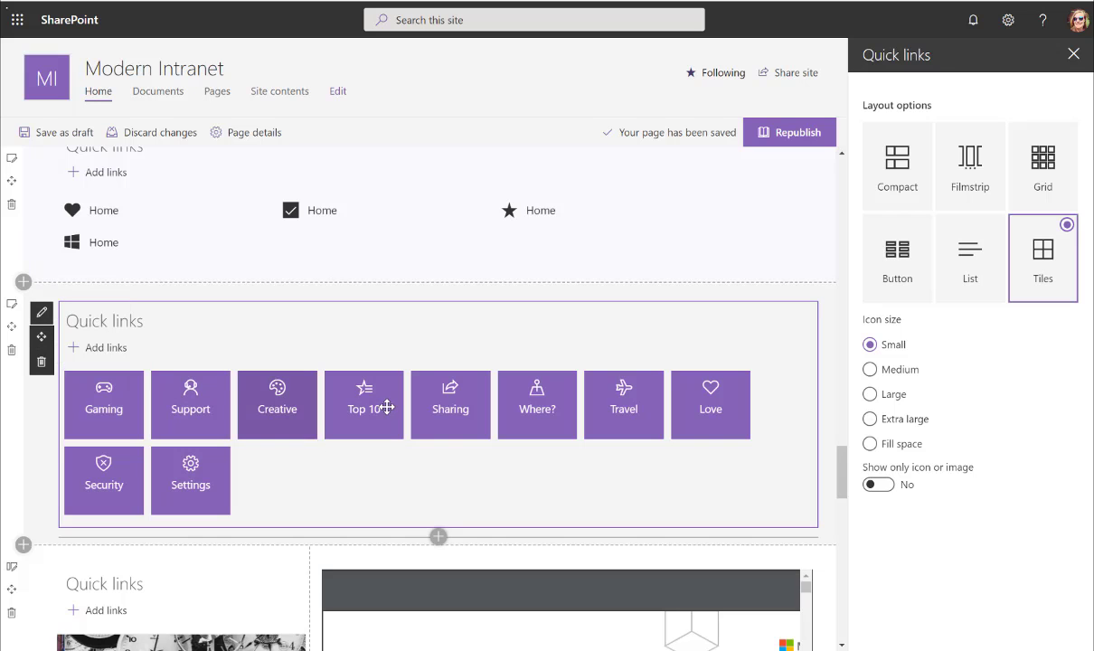
Review the layout settings of the Filmstrip Quick links beside the SharePoint Look Book and browse through its slides
scroll(387, 407, down, 2)
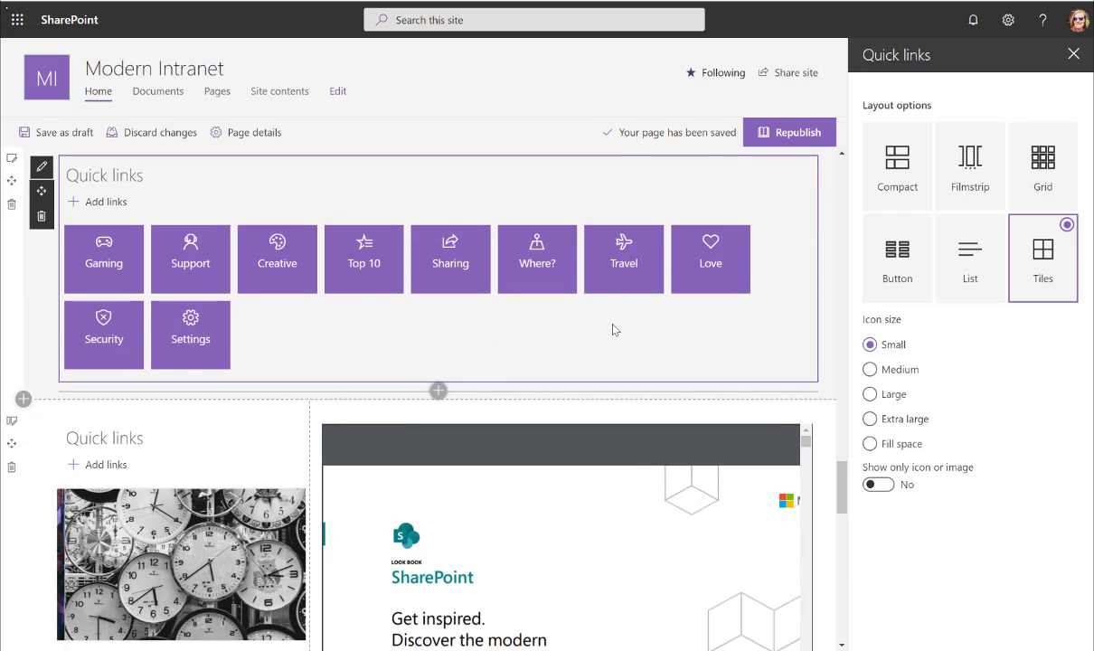
scroll(308, 341, down, 2)
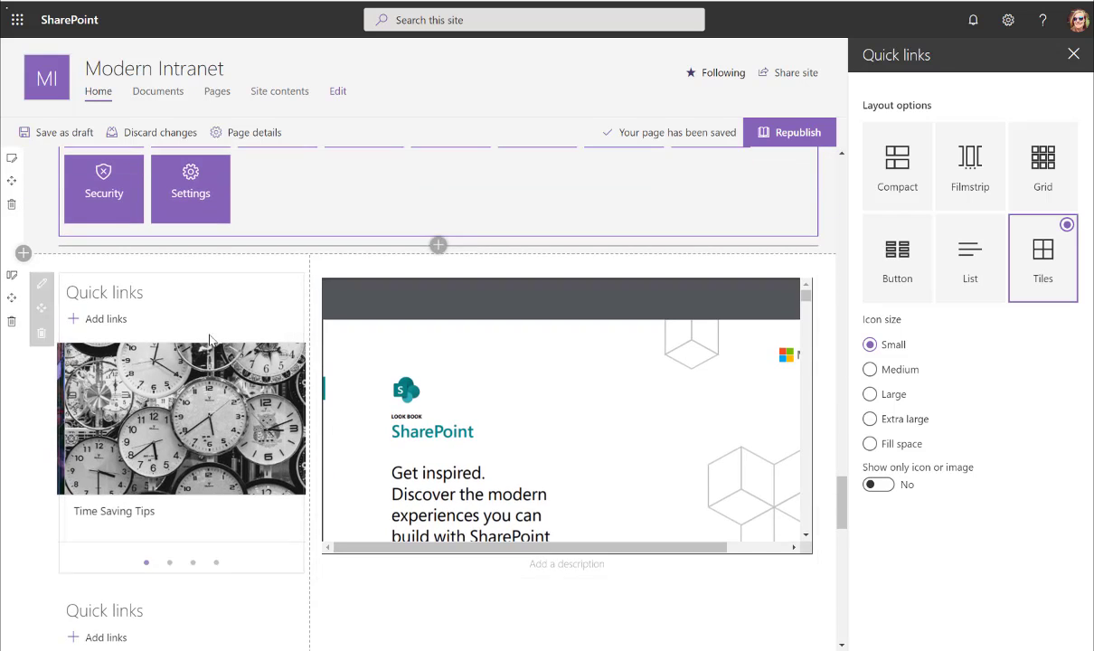
click(41, 286)
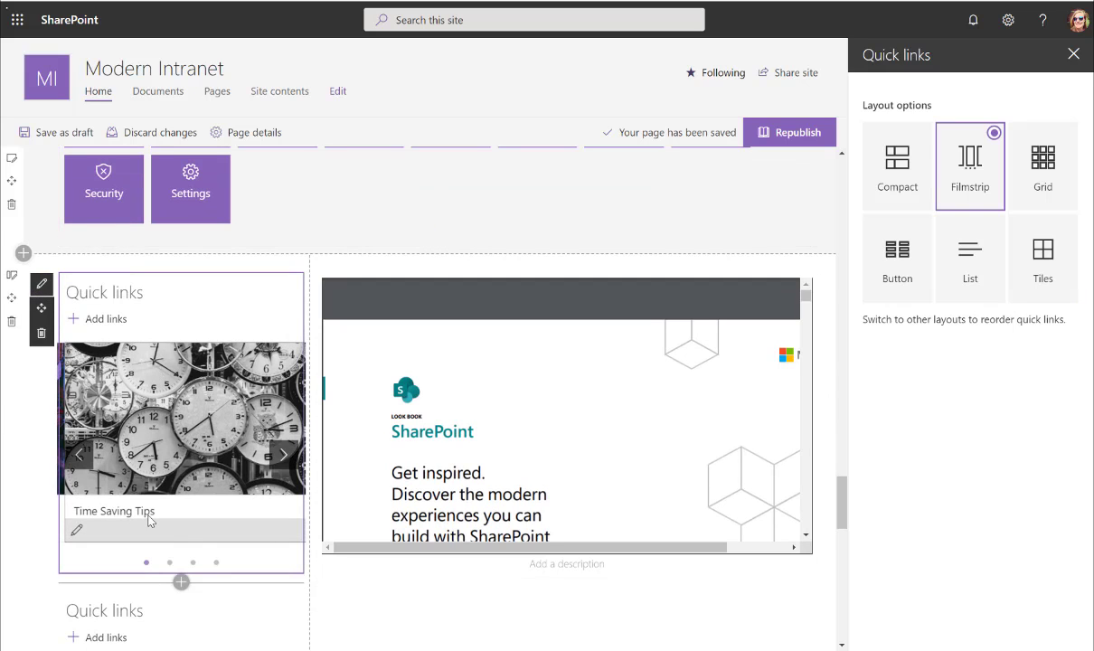
click(281, 457)
click(282, 456)
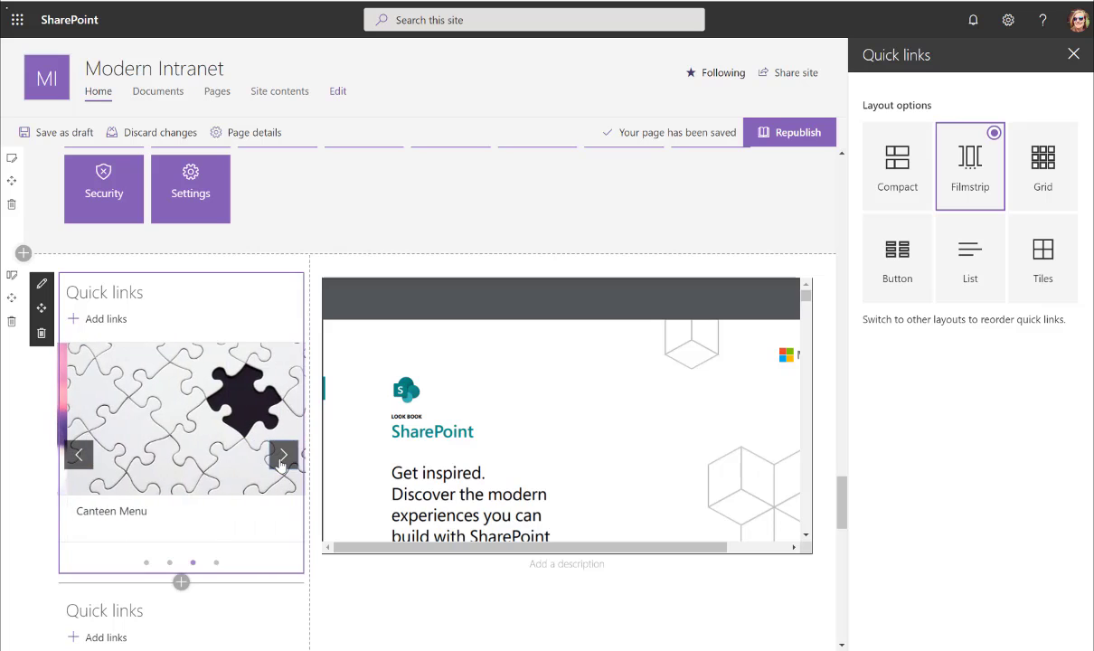
click(282, 456)
Review the Button layout settings of the Training and More Resources links, keeping Fill color as the button appearance
scroll(149, 431, down, 2)
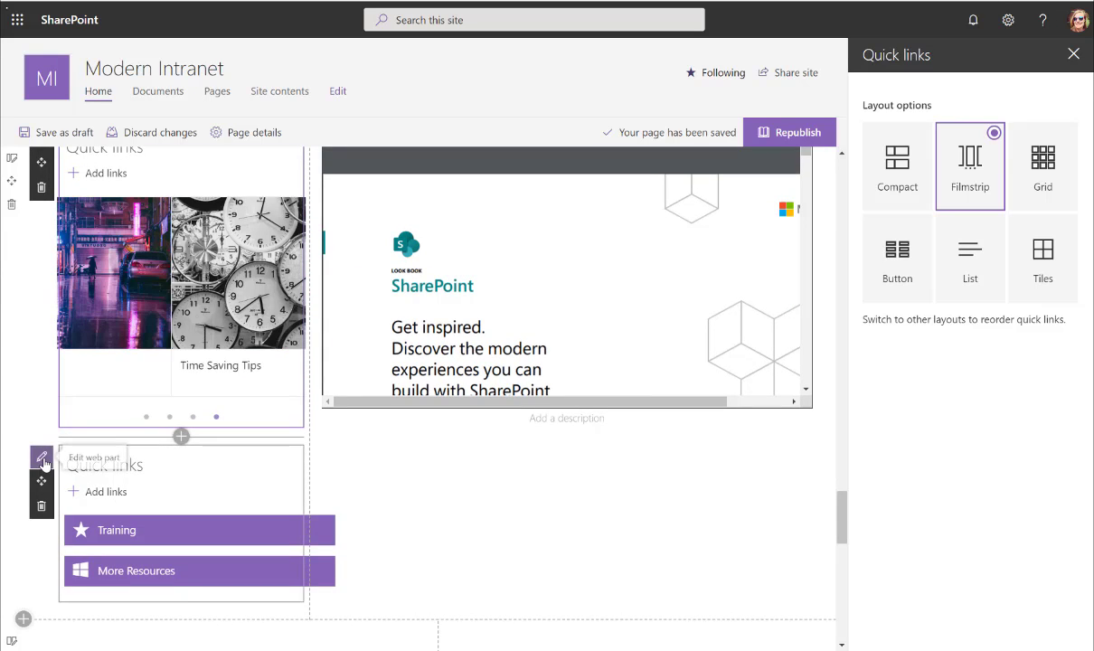
click(42, 457)
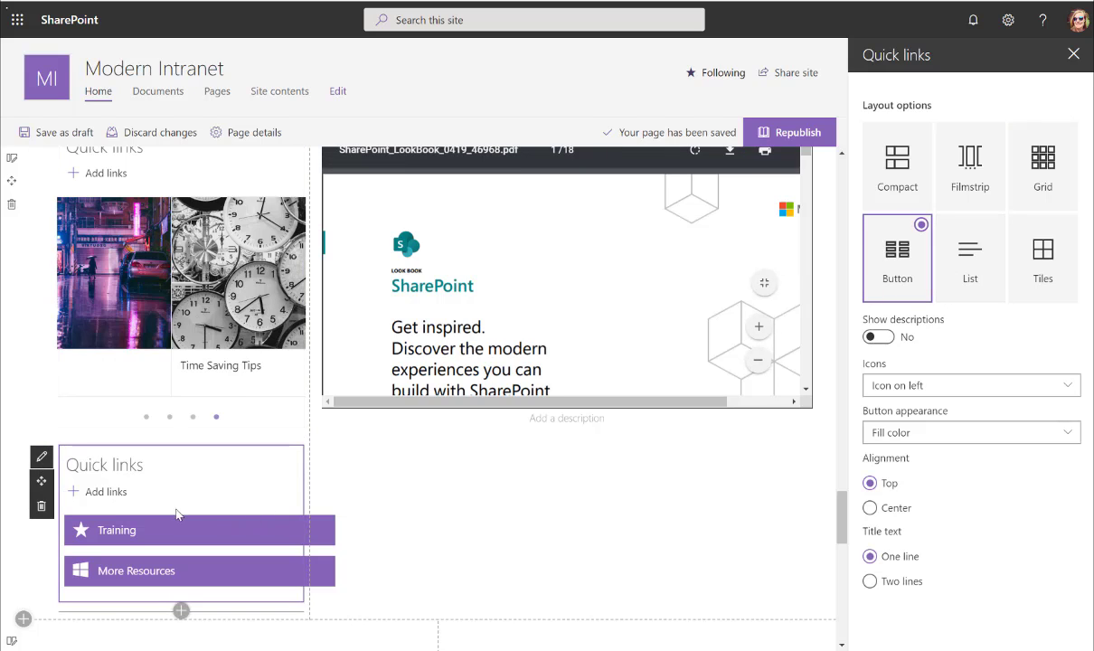
click(925, 436)
click(923, 511)
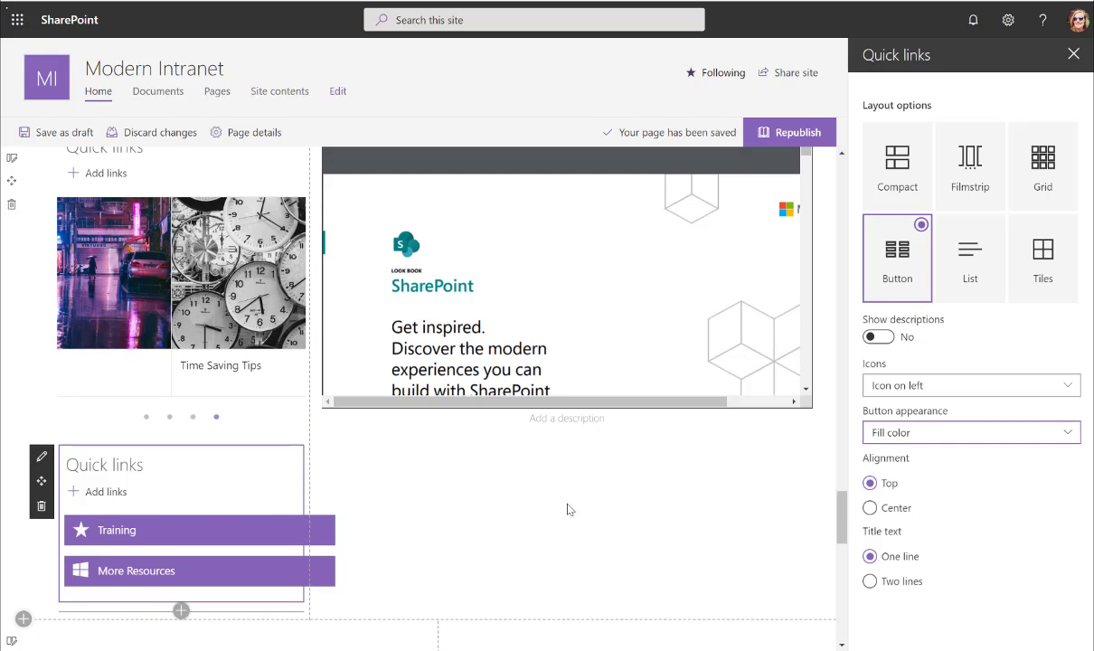
Return to the published home page view and examine its Quick links layouts from the banner down to Events and Conversations
scroll(141, 463, down, 3)
scroll(141, 463, up, 5)
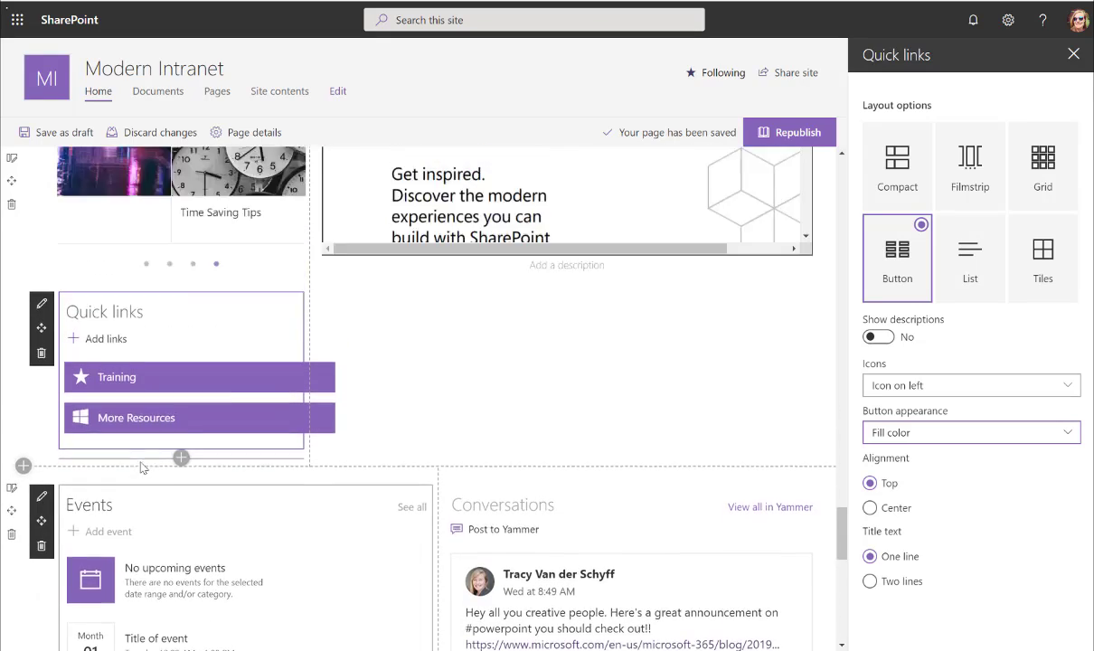
scroll(141, 463, up, 15)
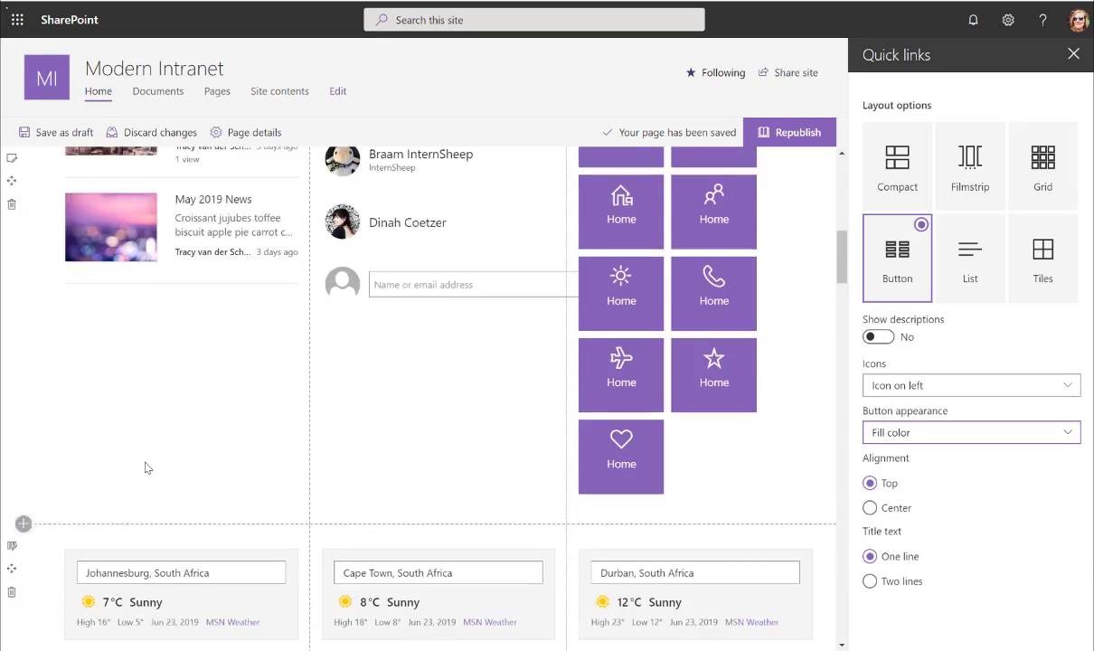
scroll(145, 467, up, 1)
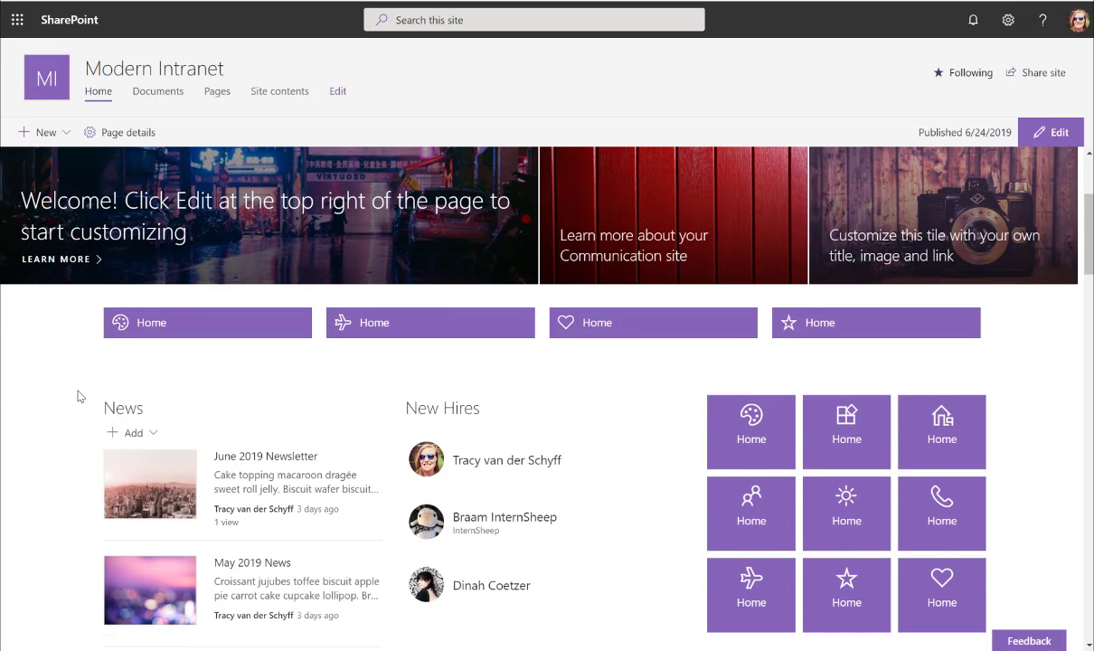
scroll(82, 388, down, 1)
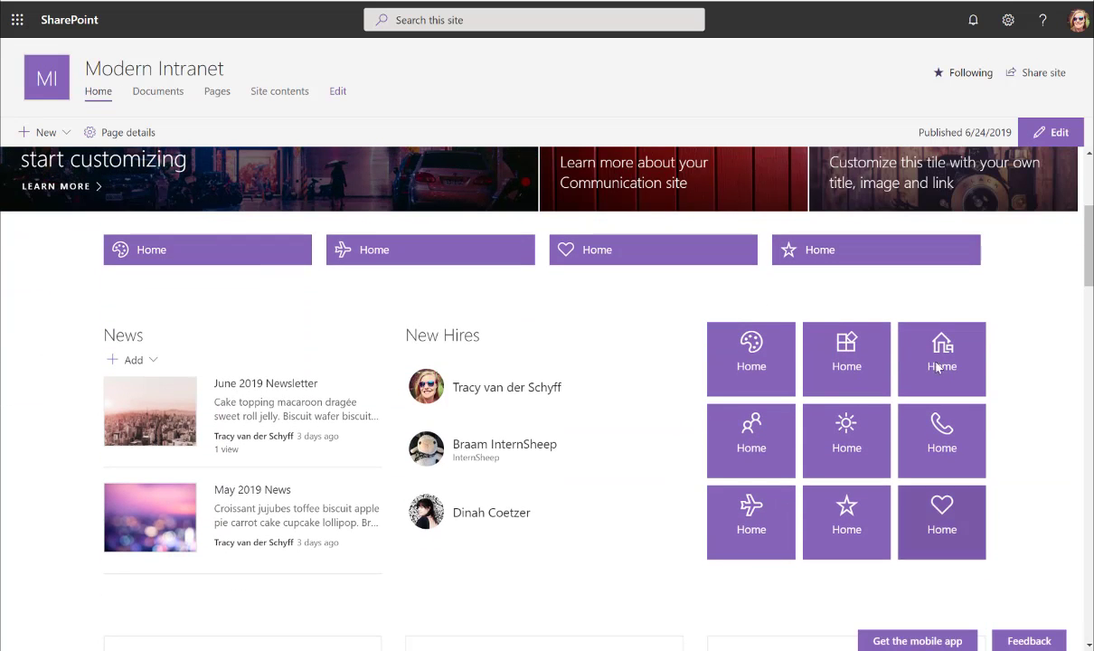
scroll(54, 428, down, 4)
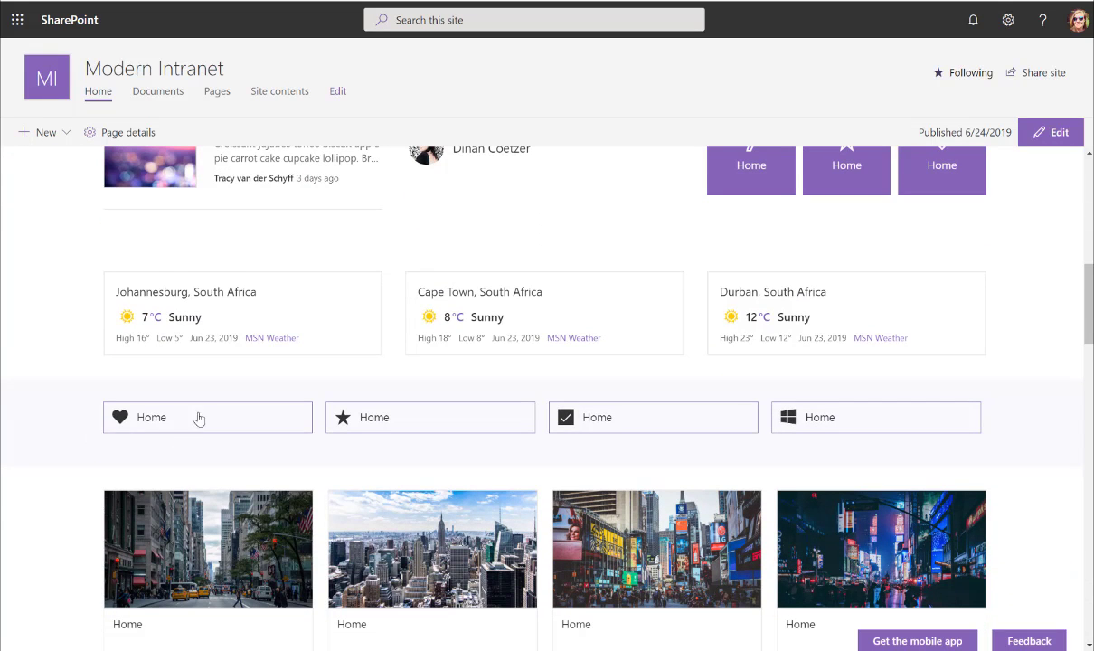
scroll(58, 448, down, 2)
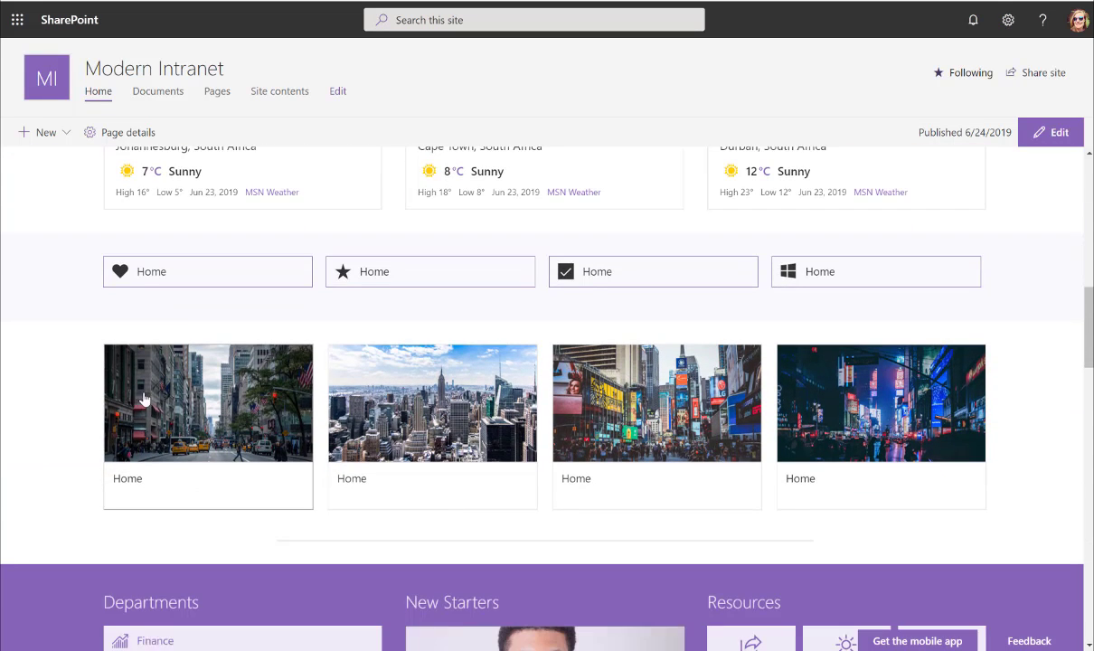
scroll(66, 432, down, 2)
scroll(48, 436, down, 2)
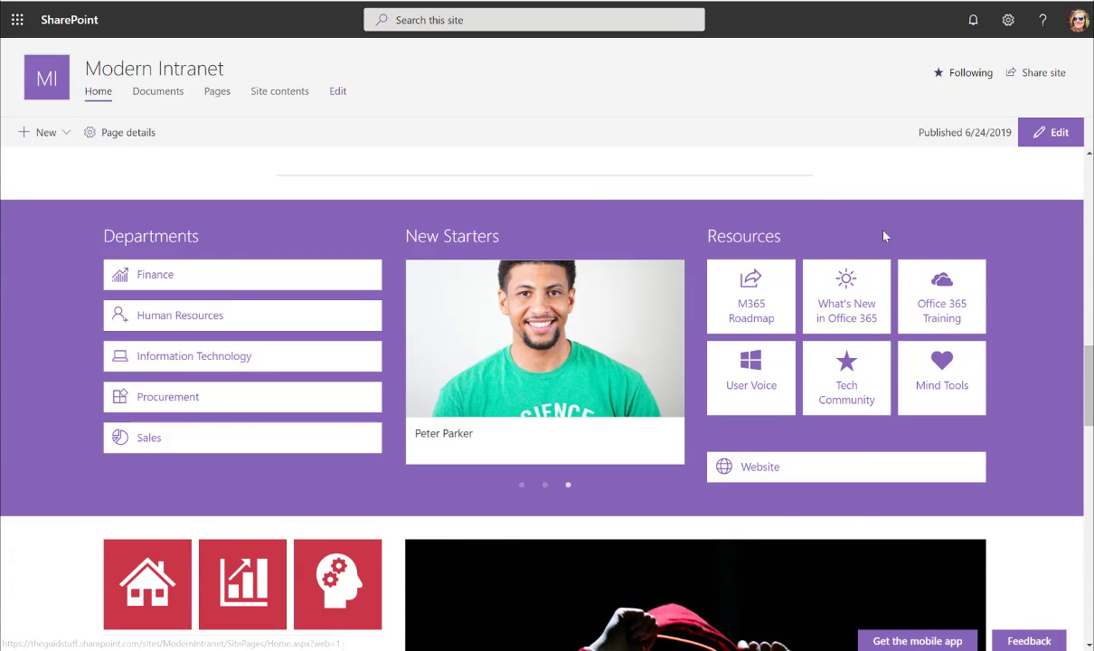
scroll(4, 362, down, 3)
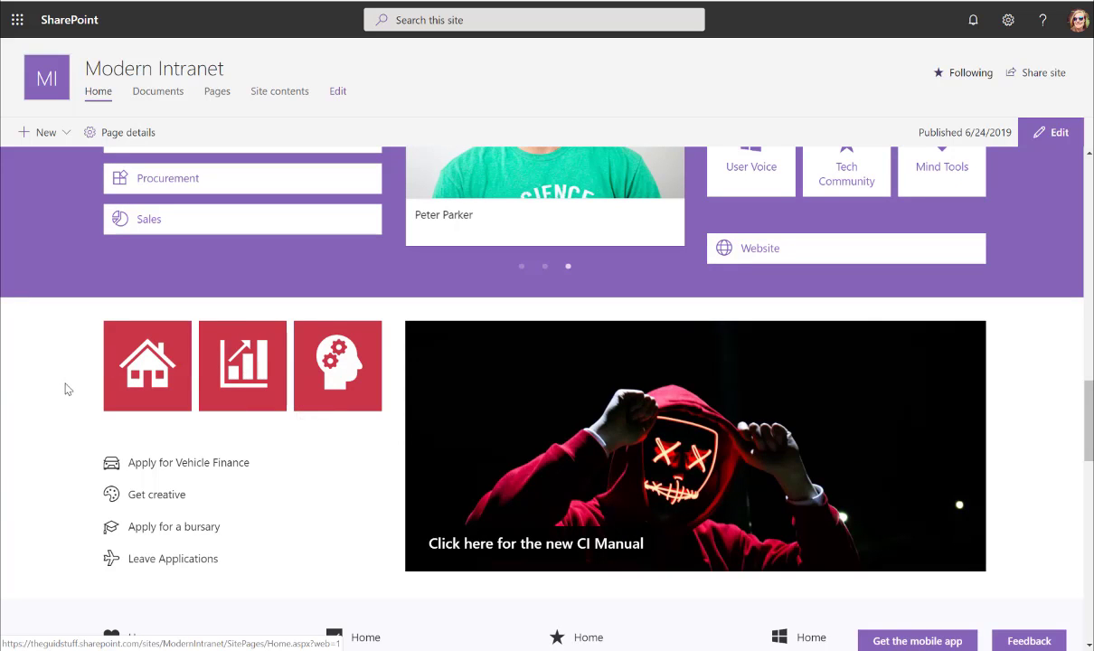
scroll(34, 464, down, 2)
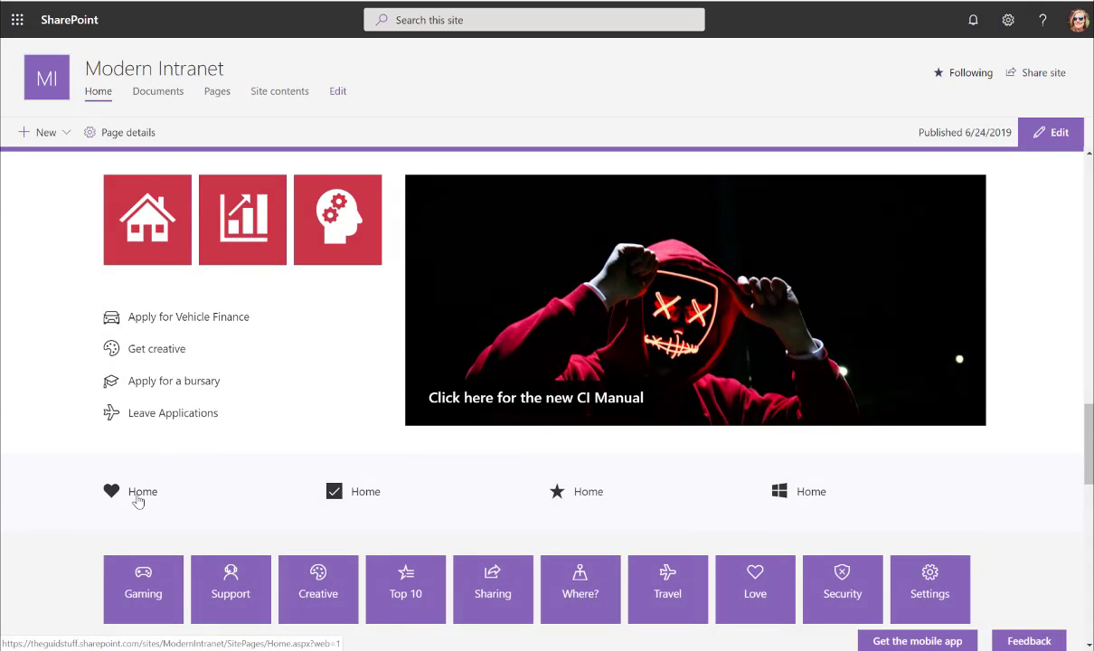
scroll(36, 416, down, 7)
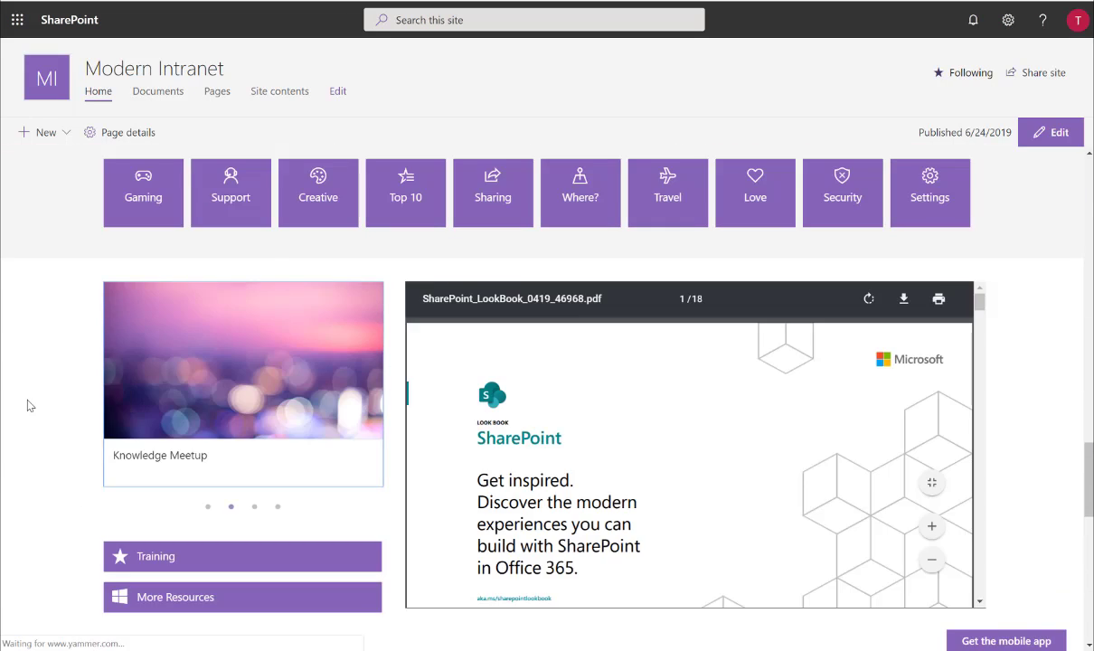
scroll(27, 406, down, 1)
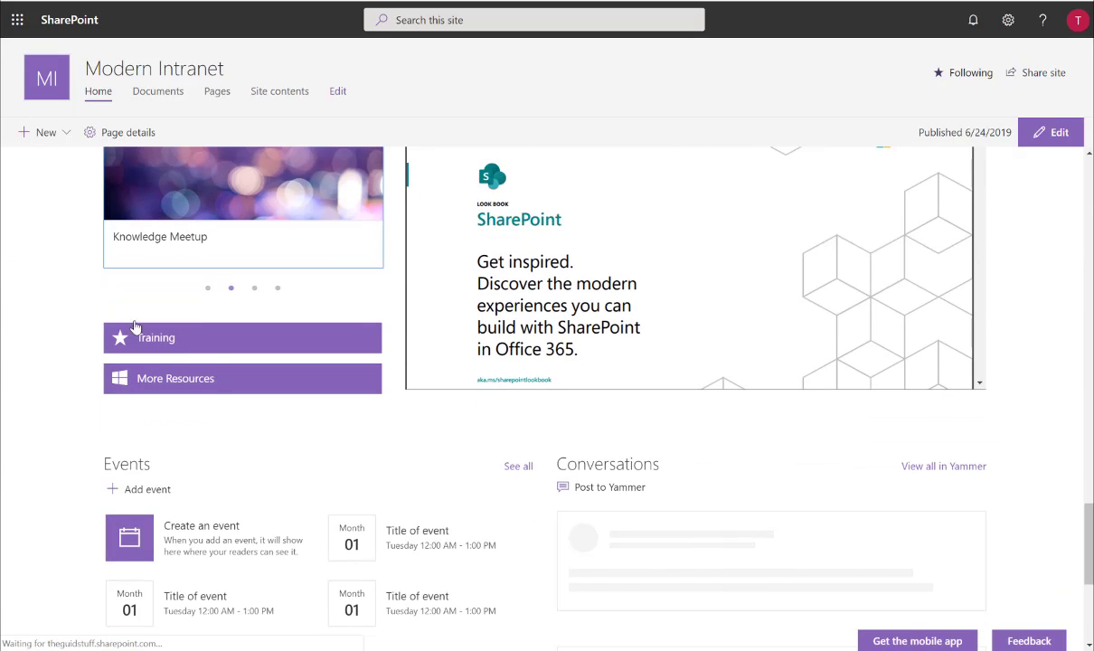
Go back to the top of the published home page and look over the Quick links down to the city image links
scroll(37, 380, up, 20)
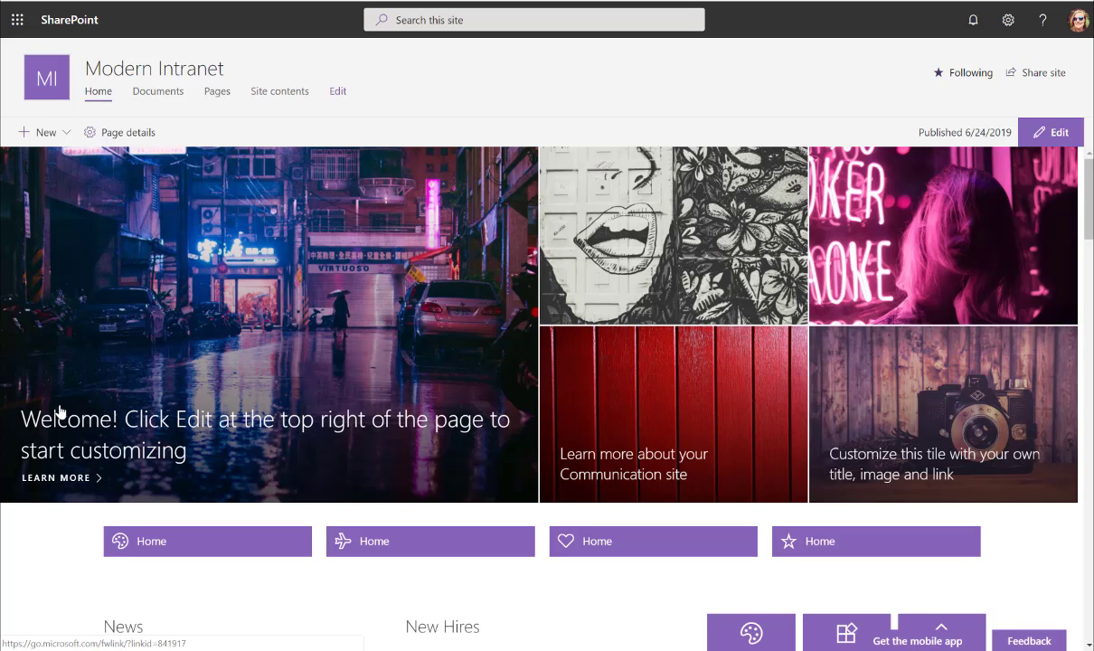
scroll(58, 412, down, 3)
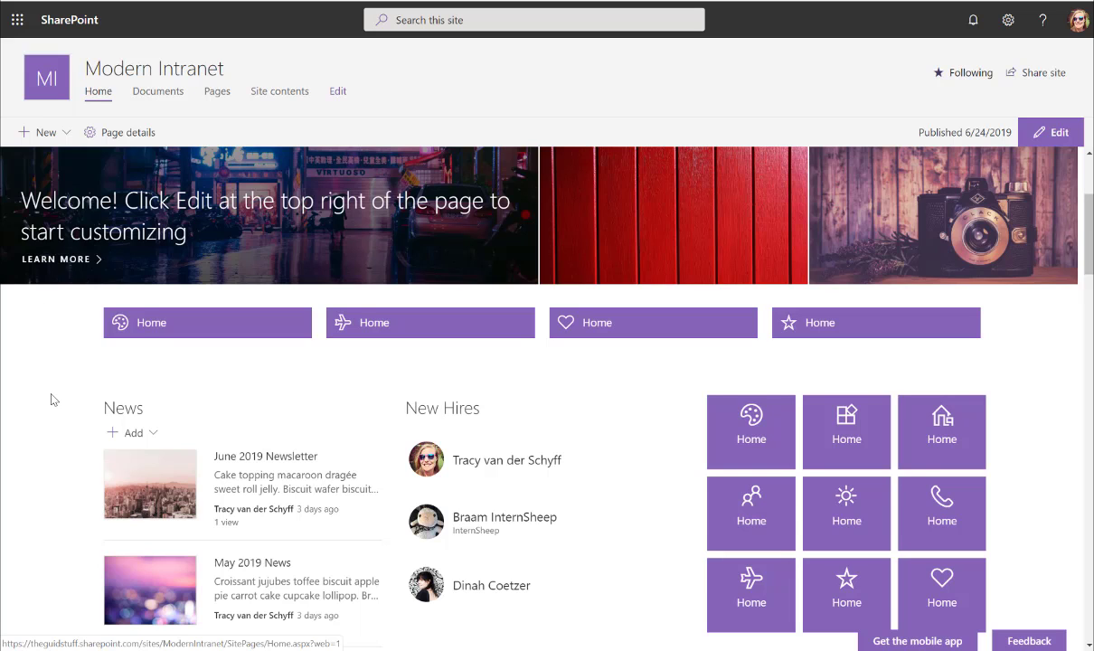
scroll(51, 399, down, 4)
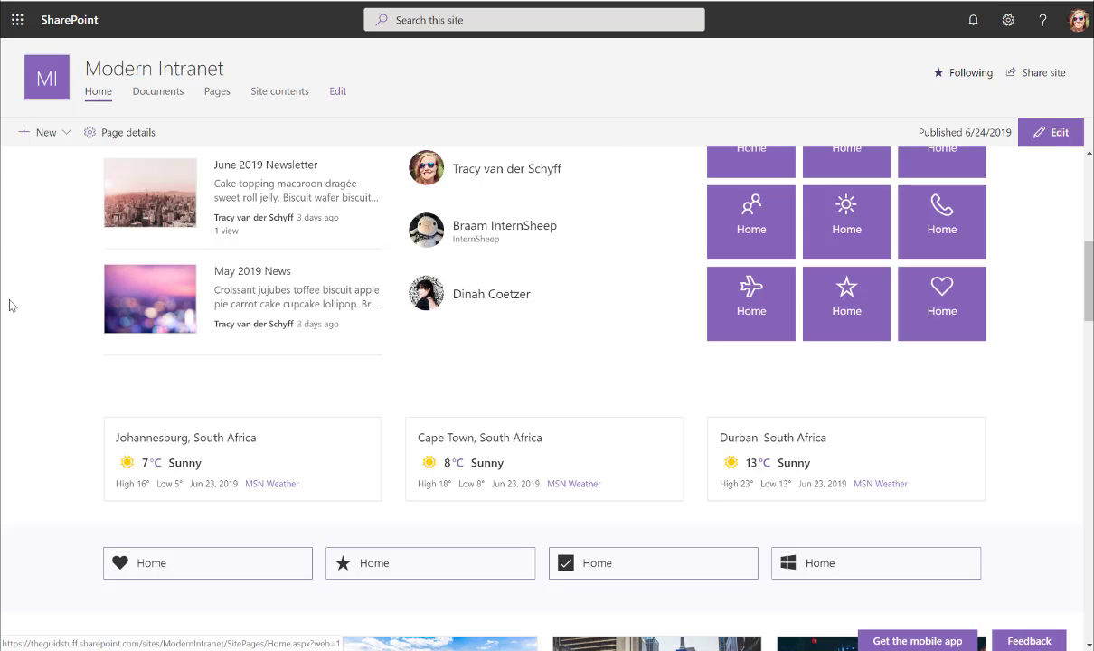
scroll(13, 303, down, 2)
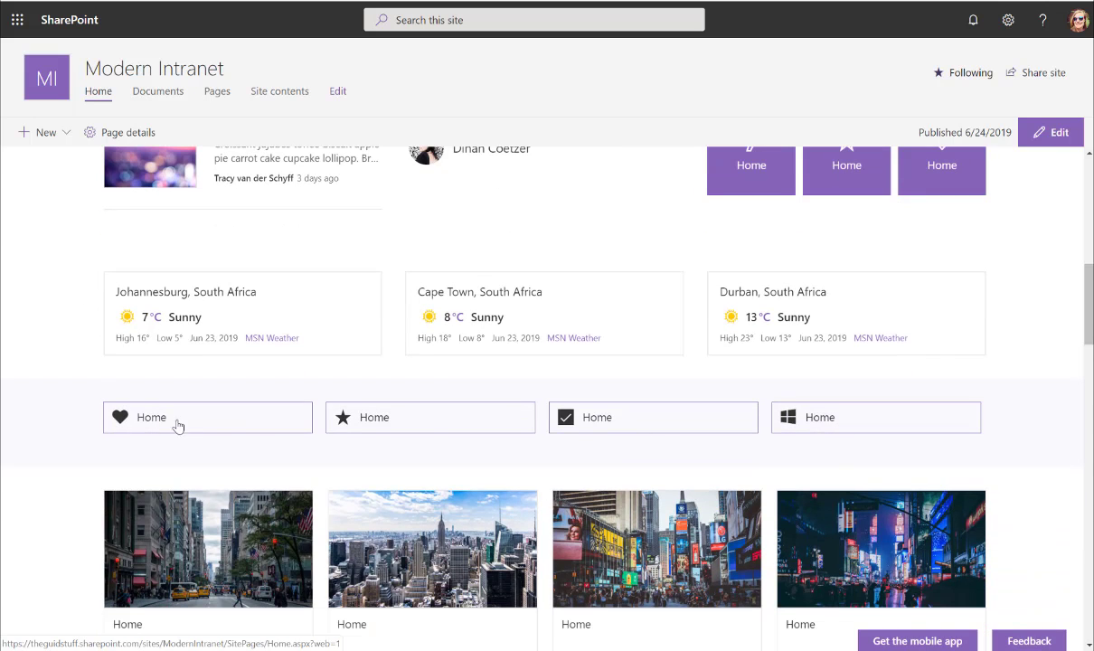